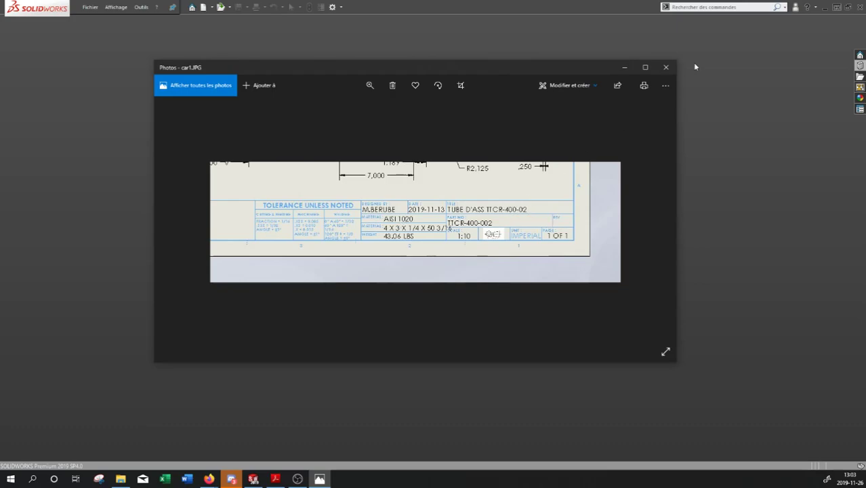
Close the title block photo and create a new part from the Pièce Max STD po template.
left_click(672, 69)
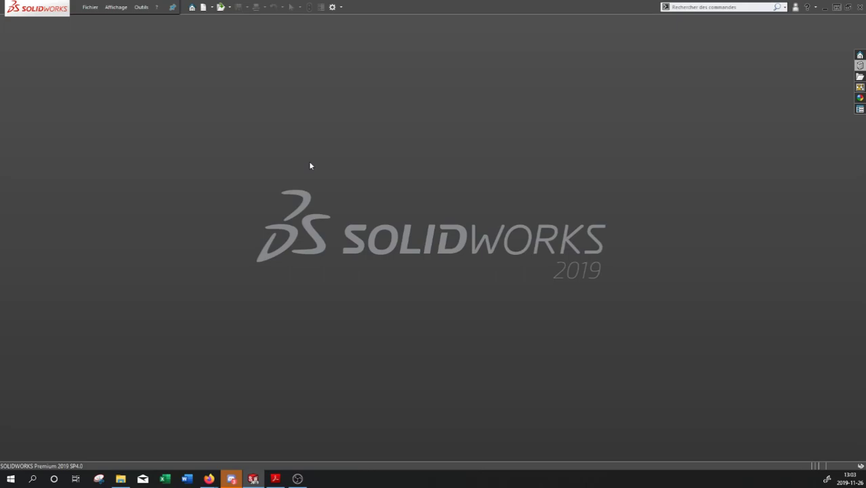
left_click(204, 8)
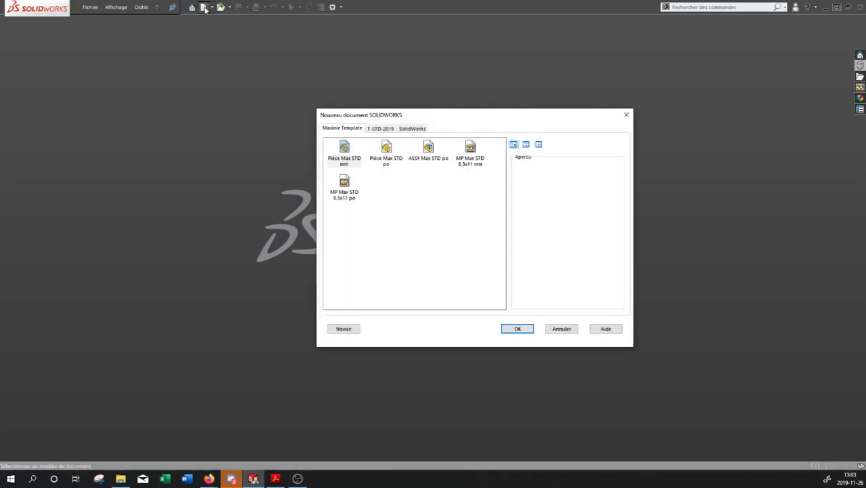
left_click(384, 161)
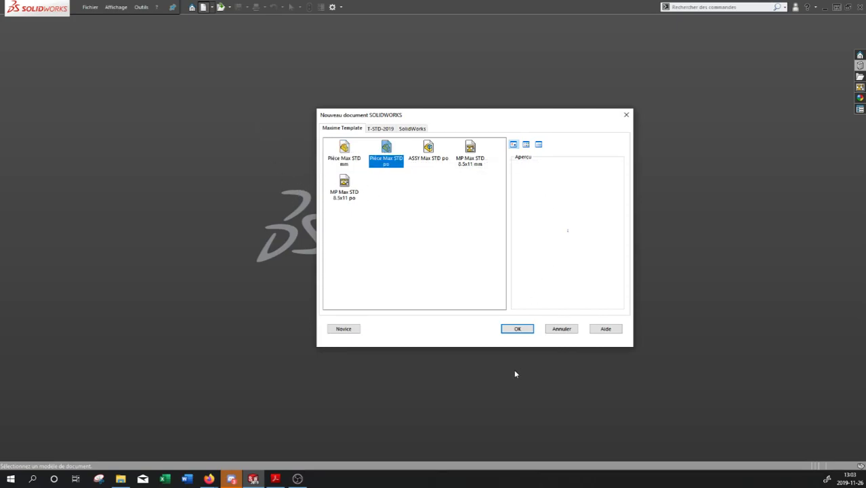
left_click(517, 329)
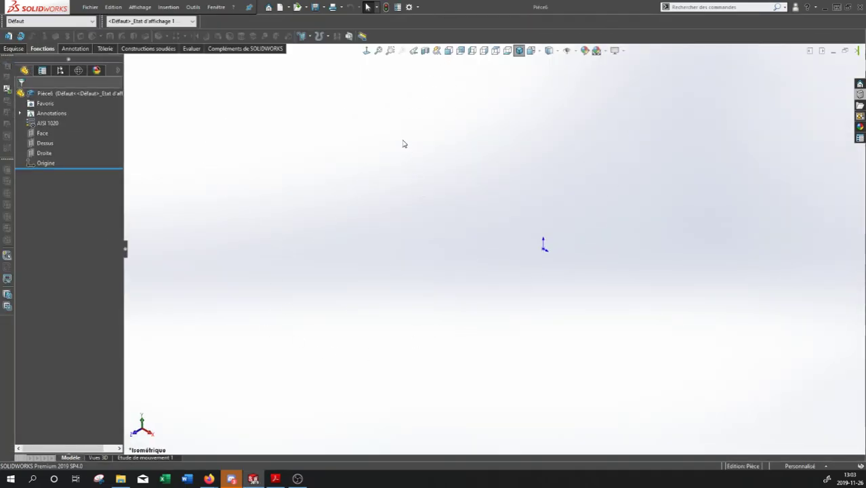
Examine the part's document unit settings and the general system options without changing them.
left_click(408, 7)
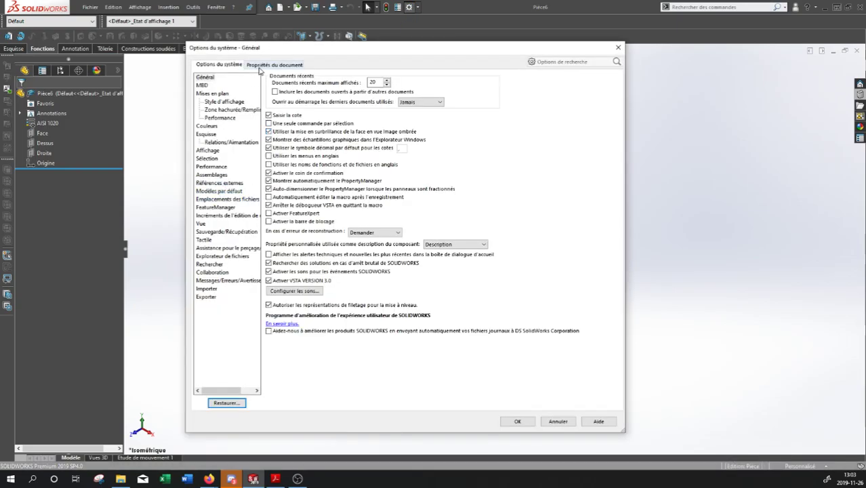
left_click(258, 65)
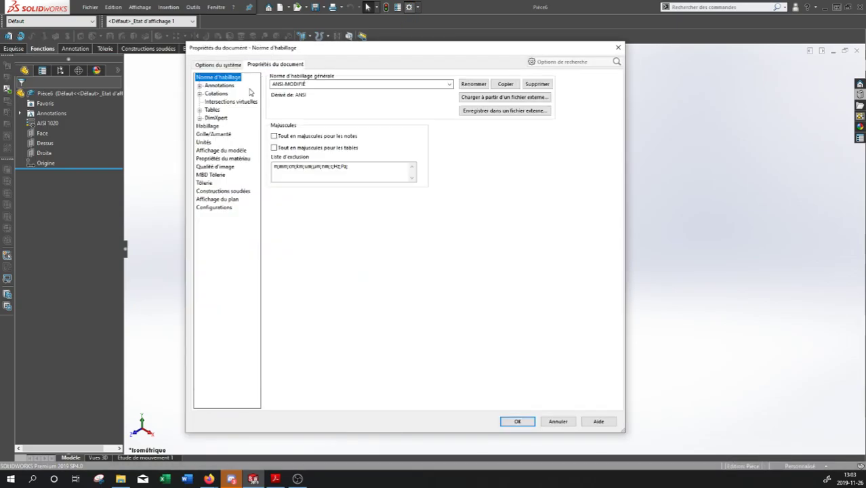
left_click(203, 142)
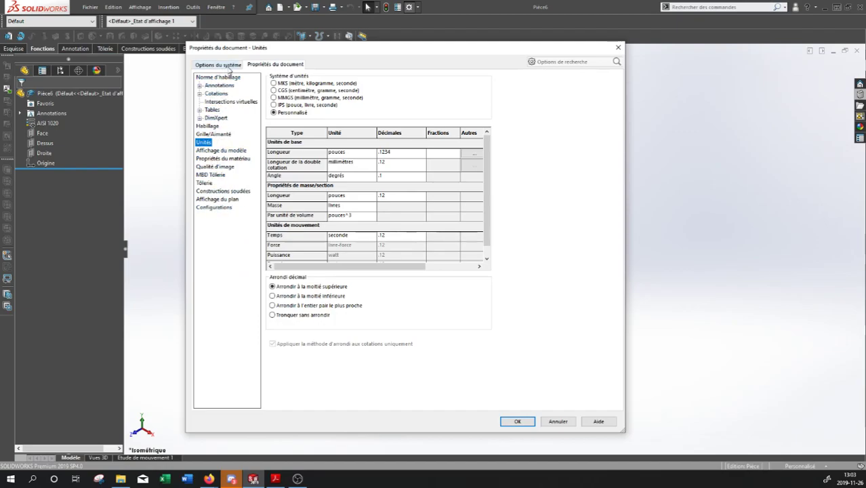
left_click(224, 65)
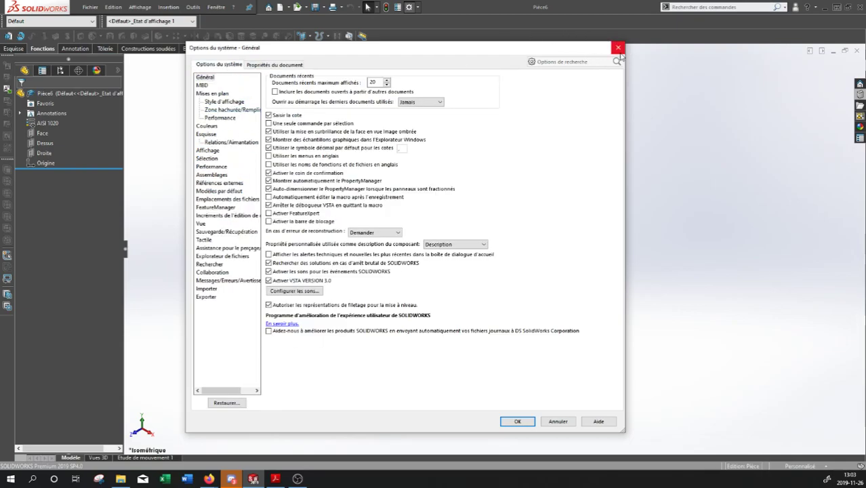
left_click(615, 49)
Examine the part's summary information, custom properties and configuration-specific properties.
left_click(397, 8)
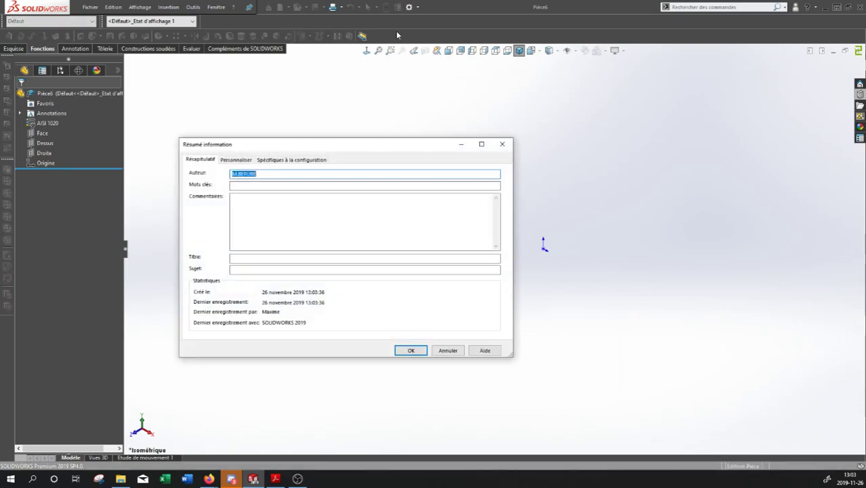
left_click(238, 161)
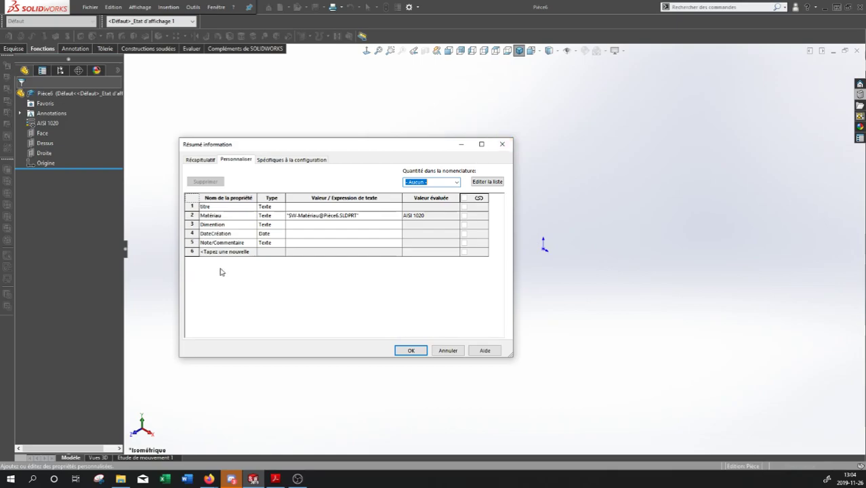
left_click(502, 146)
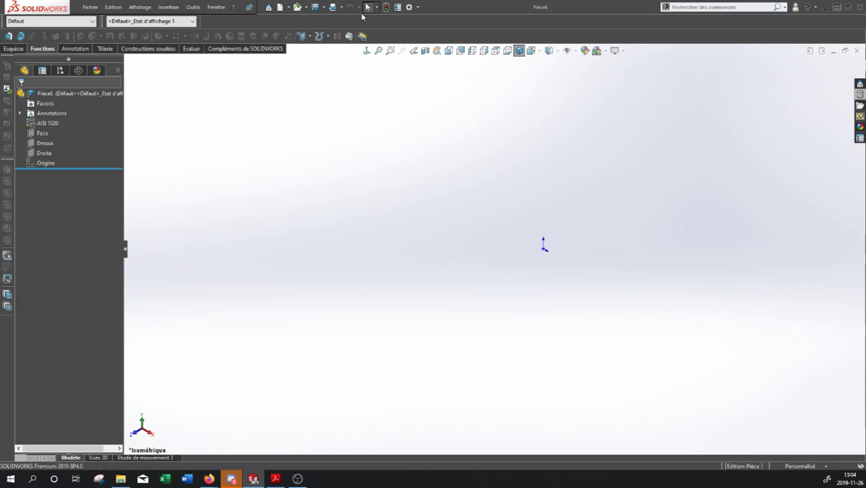
left_click(395, 8)
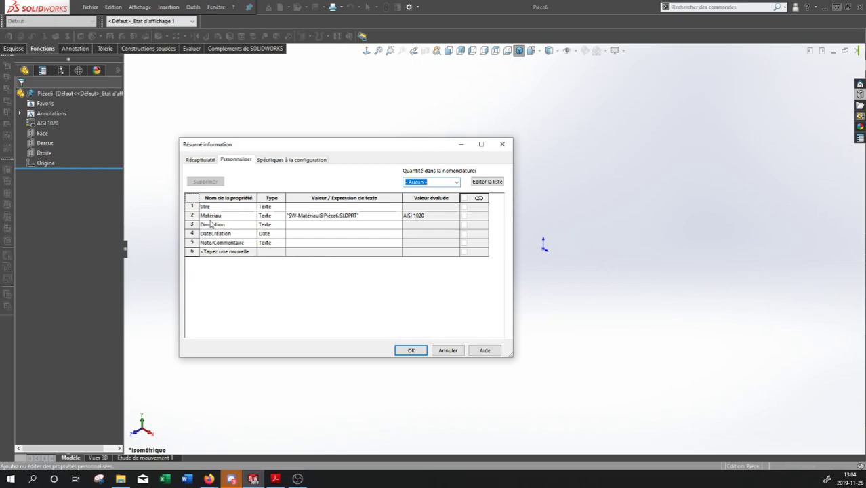
left_click(279, 160)
left_click(229, 160)
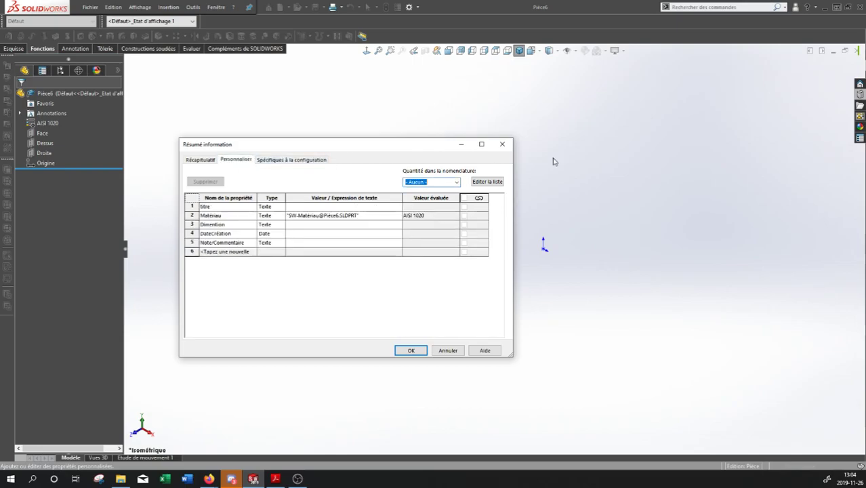
left_click(502, 144)
Check which folder is offered for saving the part as a Part Templates (*.prtdot) file, without saving it.
left_click(324, 7)
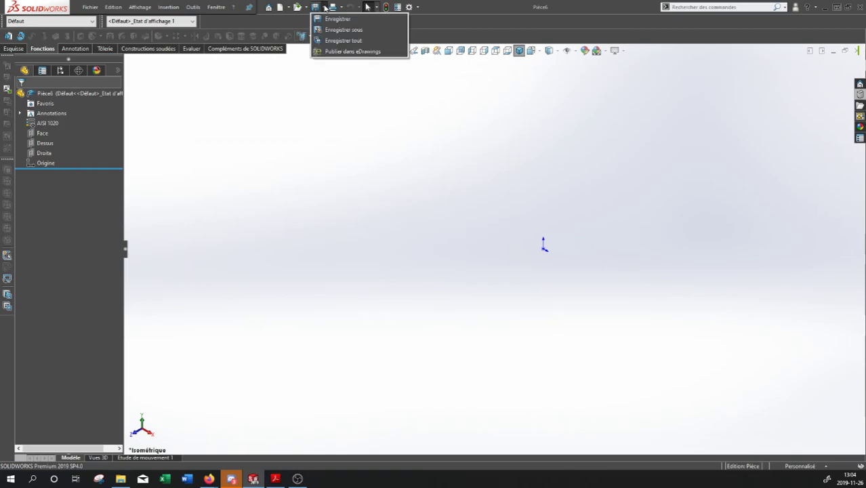
left_click(335, 30)
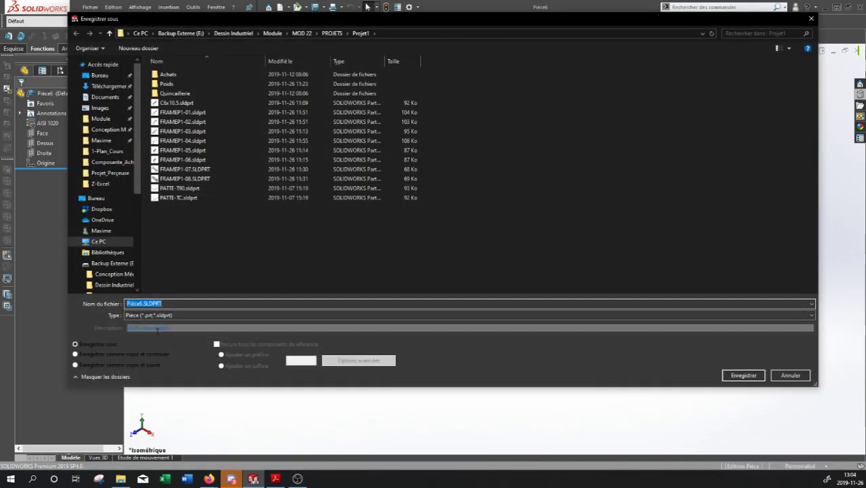
left_click(156, 317)
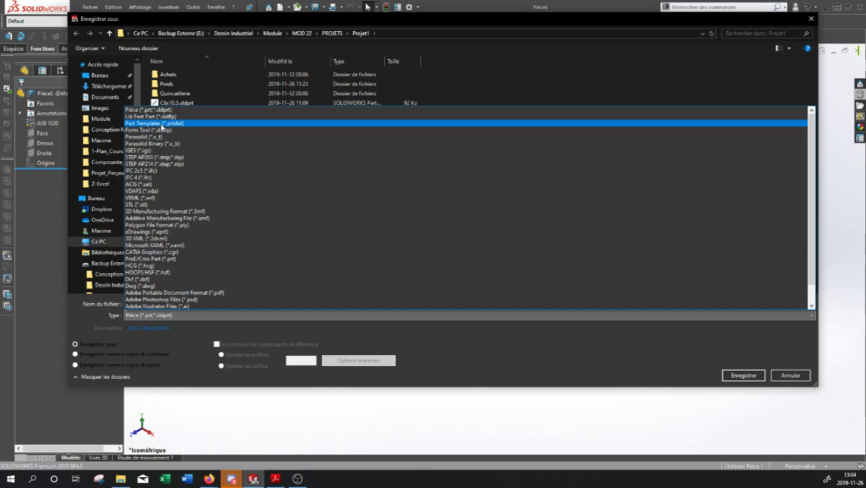
left_click(153, 124)
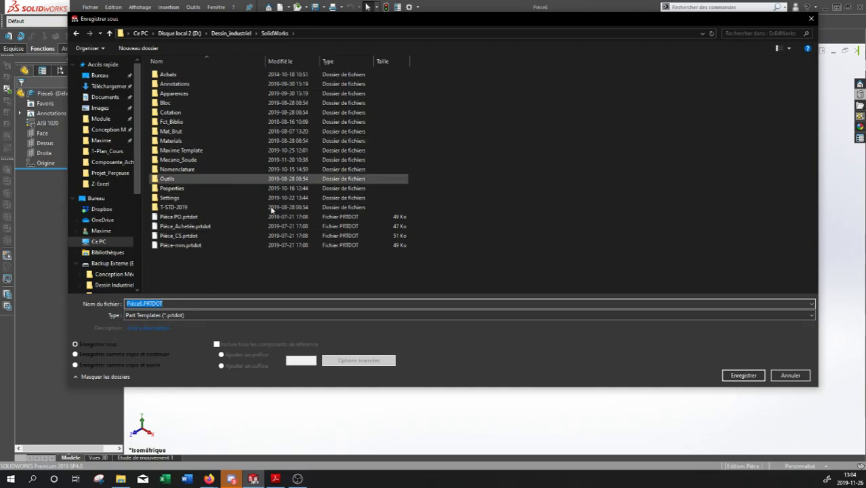
left_click(810, 19)
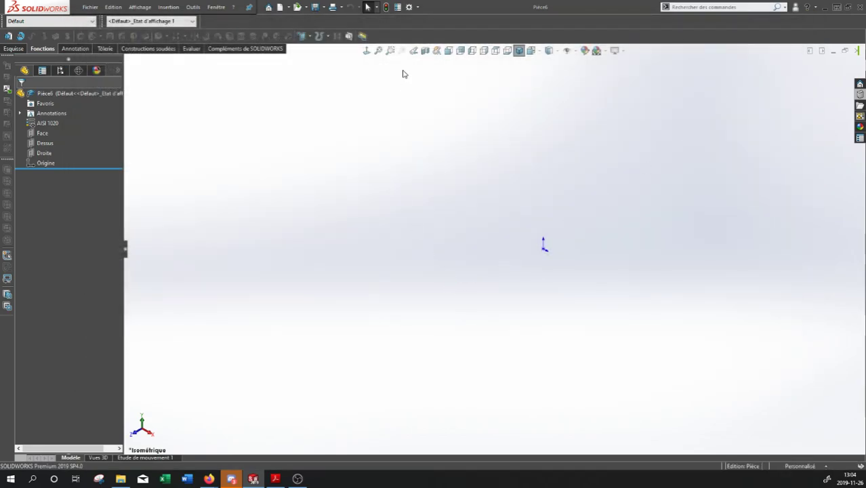
Check the folder path configured for document templates (Modèles de documents) in the system file locations.
left_click(409, 7)
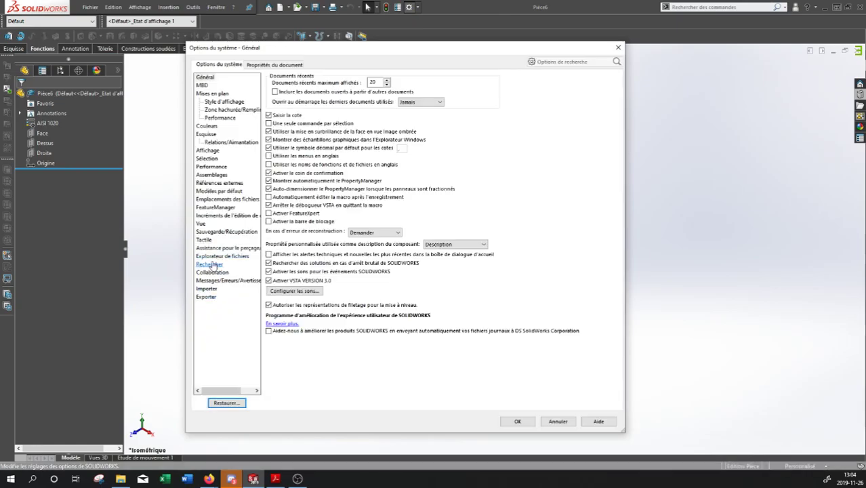
left_click(215, 200)
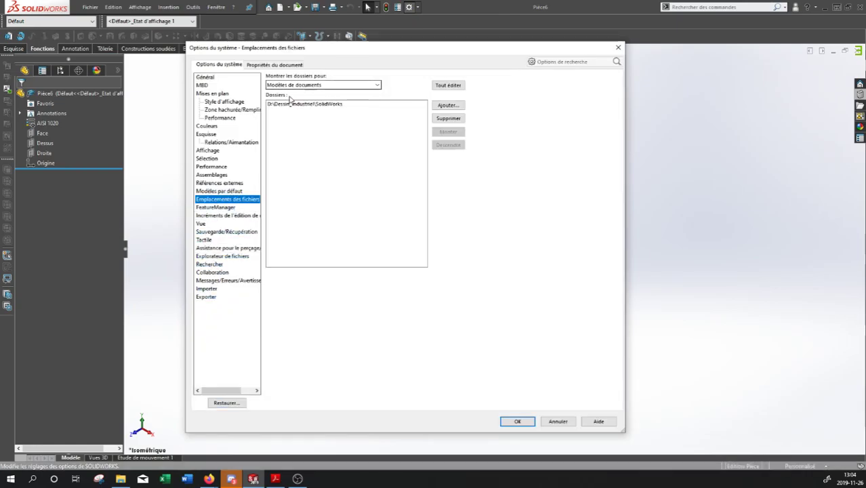
left_click(314, 87)
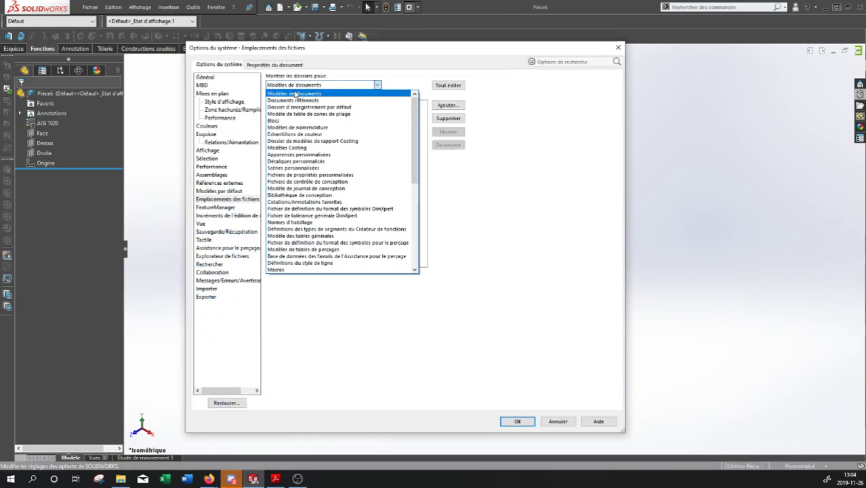
left_click(295, 94)
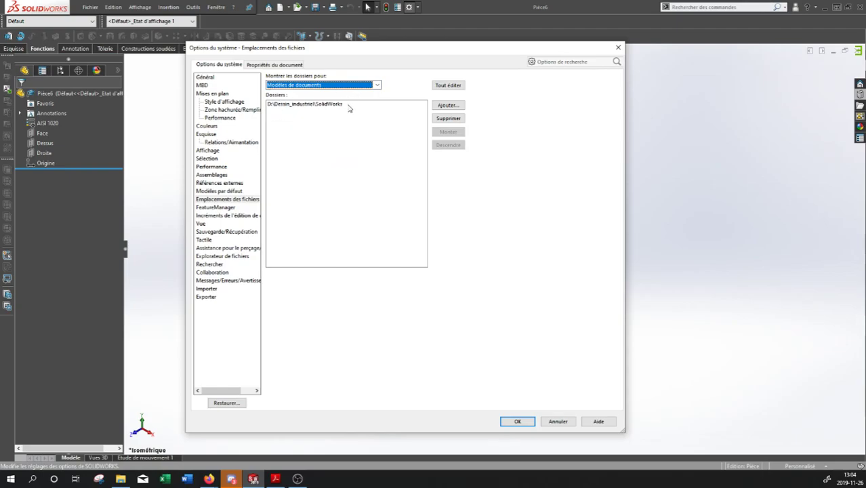
left_click(617, 48)
Close the part and start a new document, previewing the MP Max STD 8.5x11 po drawing template.
mouse_move(390, 225)
middle_mouse_down()
mouse_move(427, 206)
mouse_move(404, 229)
middle_mouse_up()
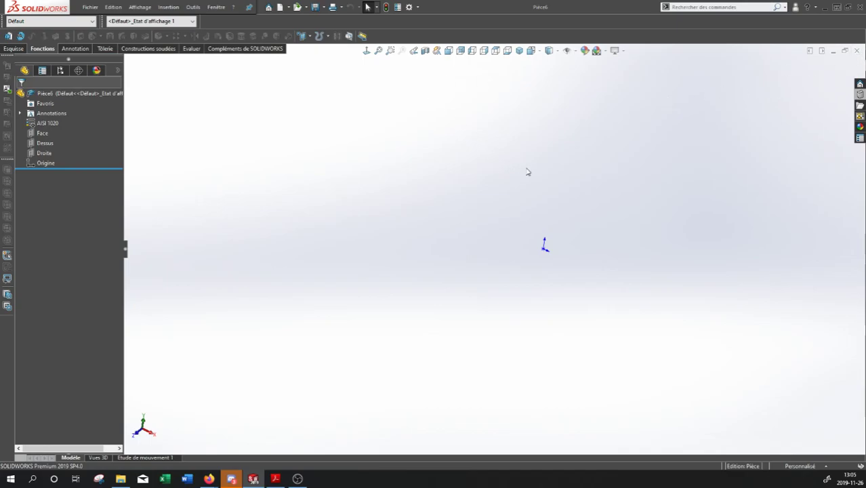
left_click(856, 51)
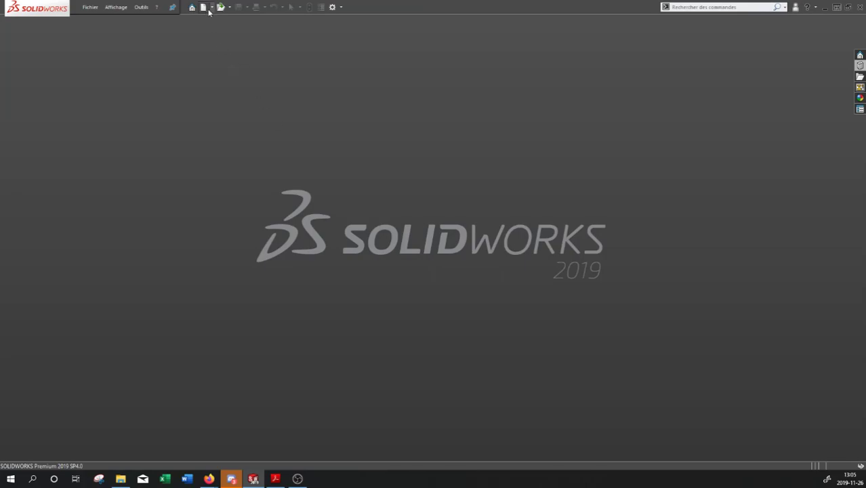
left_click(204, 7)
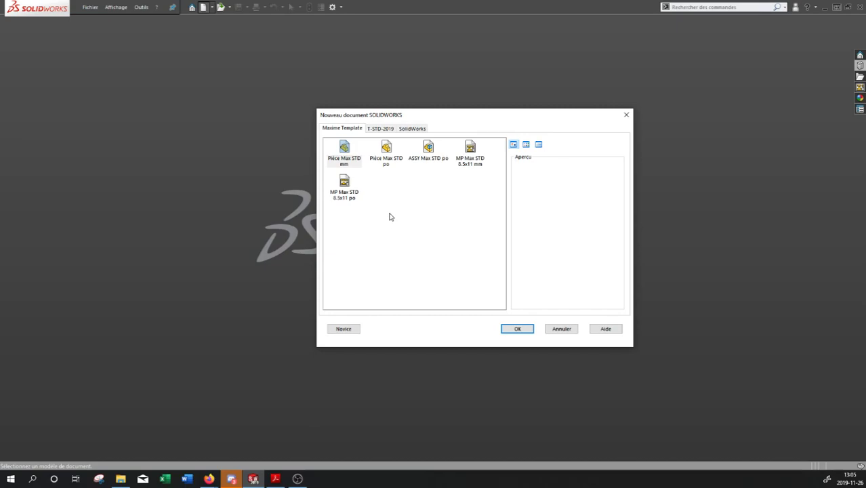
left_click_drag(473, 122, 456, 131)
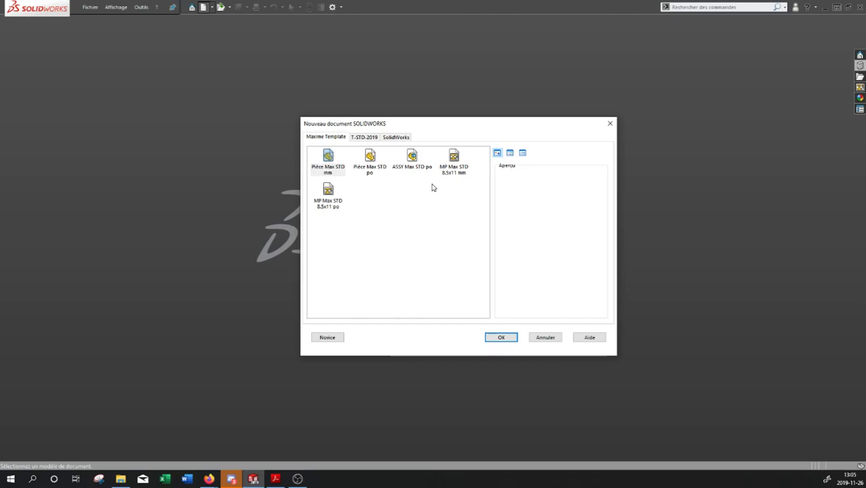
left_click(328, 203)
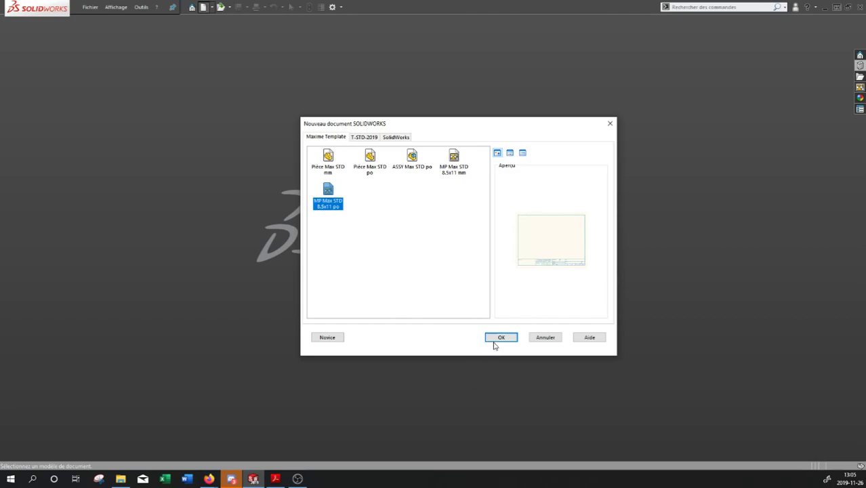
Examine the templates offered in the T-STD-2019 and SolidWorks template folders.
left_click(374, 138)
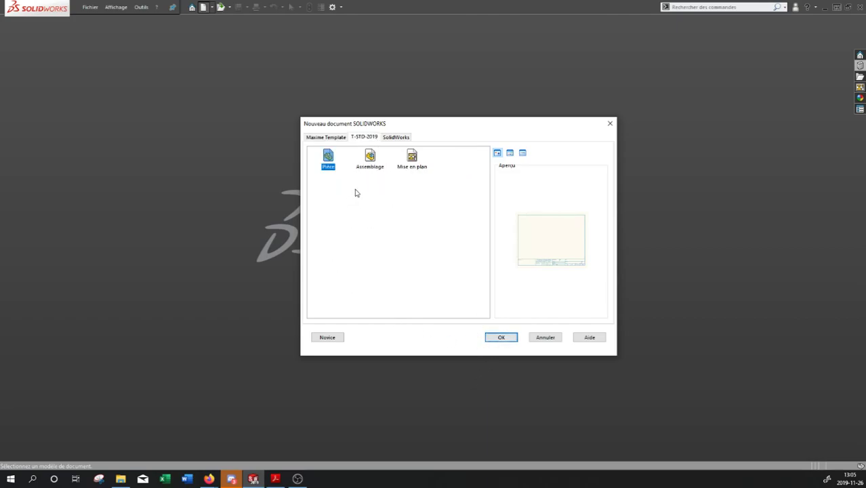
left_click(399, 137)
left_click(371, 159)
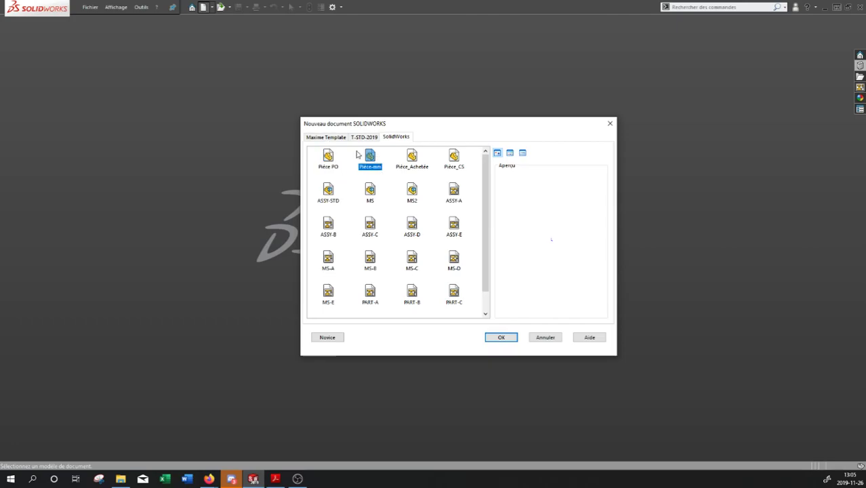
left_click(363, 138)
left_click(369, 162)
left_click(325, 159)
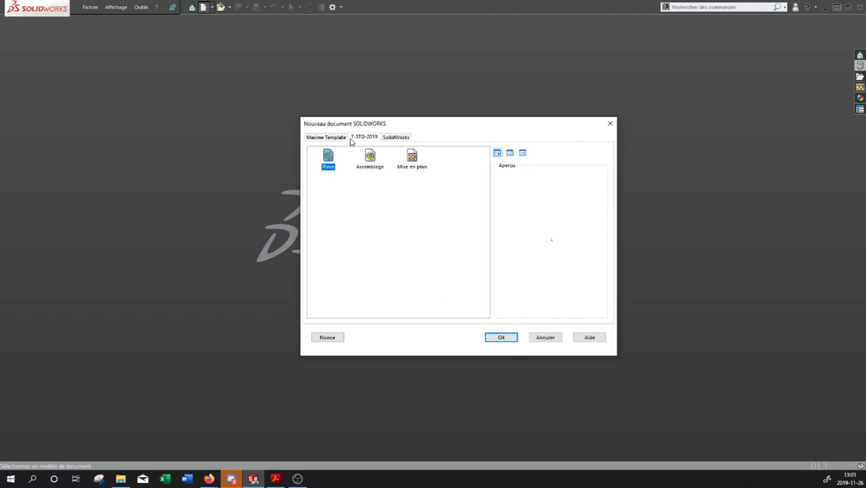
left_click(412, 157)
left_click(326, 138)
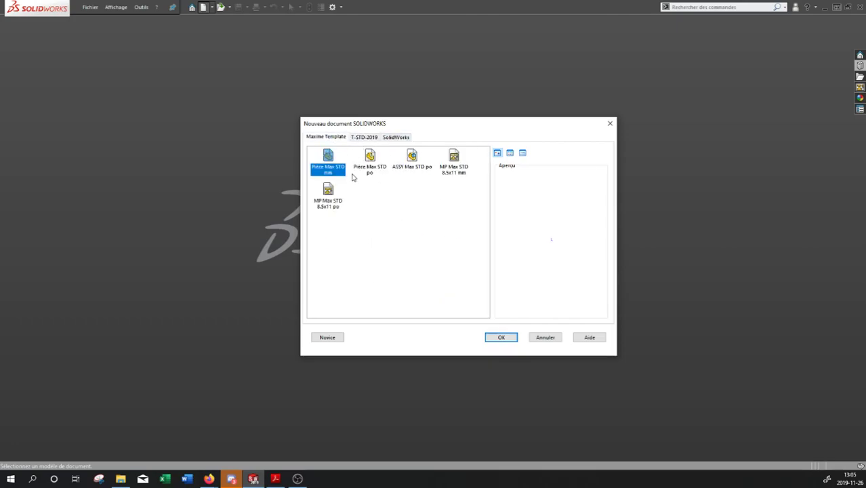
Create a new drawing from the MP Max STD 8.5x11 po template.
left_click(327, 202, "ctrl")
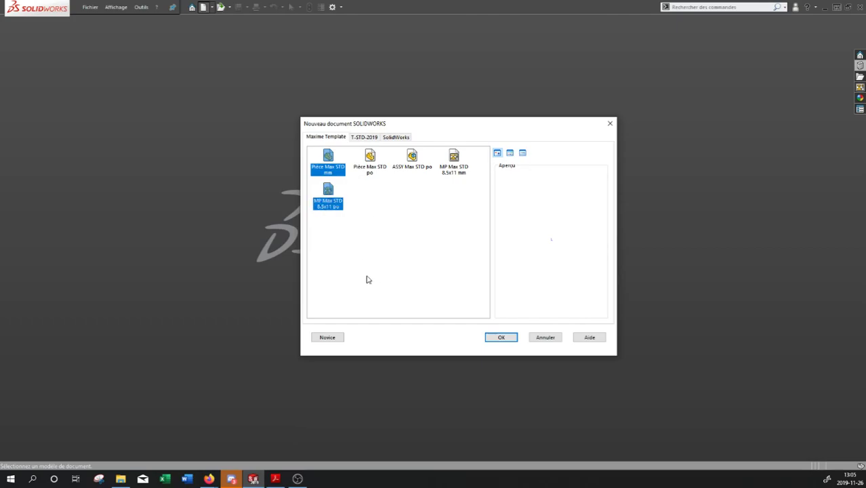
left_click(508, 338)
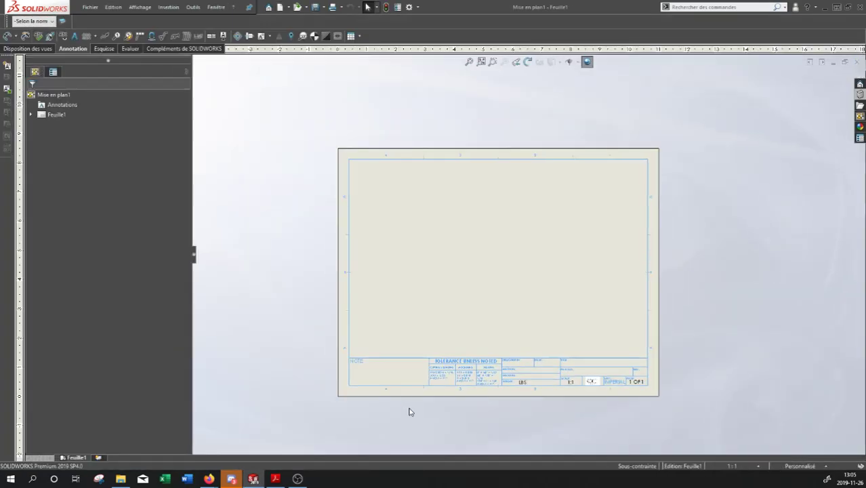
middle_click_drag(491, 313, 422, 296)
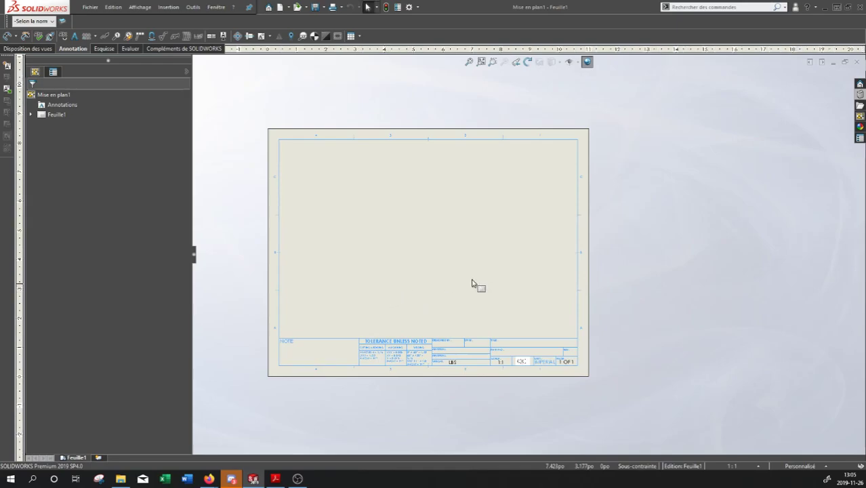
middle_click_drag(440, 257, 451, 253)
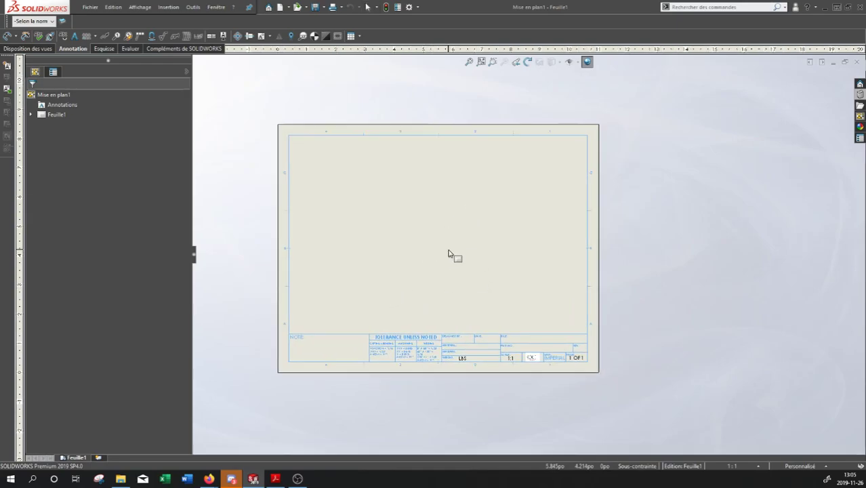
Examine the drawing's document properties for units (Unités) and dimensions (Cotations), including the list of dimension types.
left_click(414, 7)
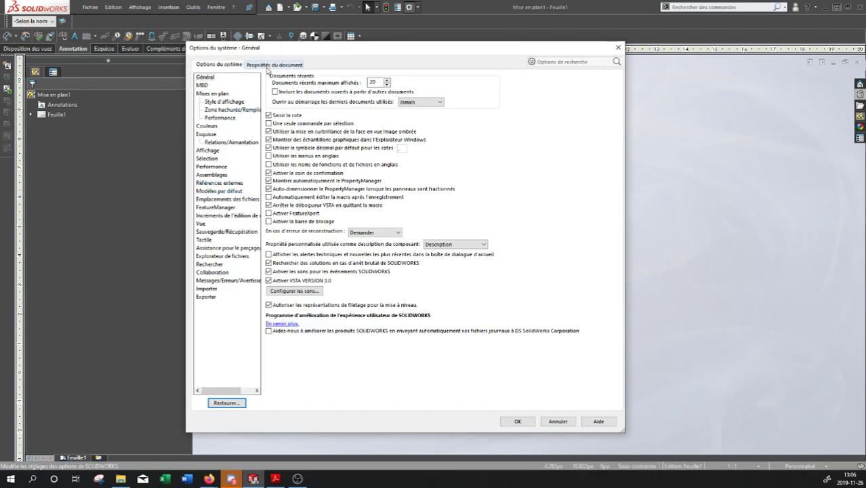
left_click(269, 67)
left_click(204, 175)
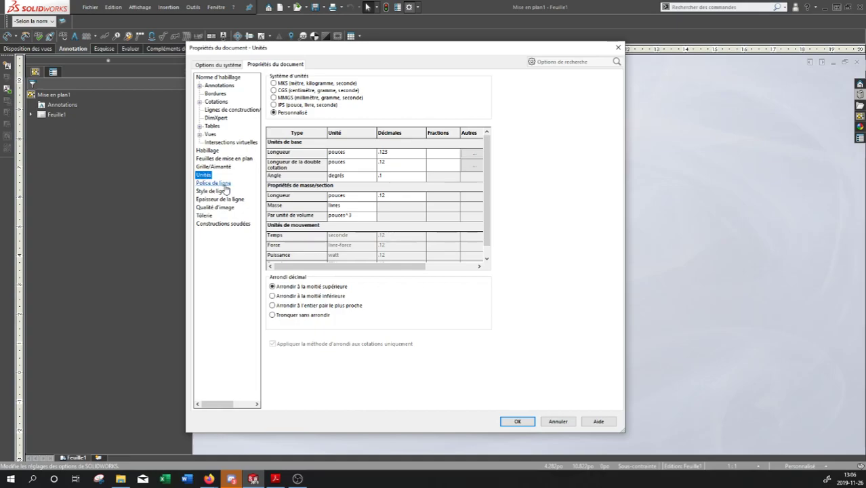
left_click_drag(325, 52, 358, 81)
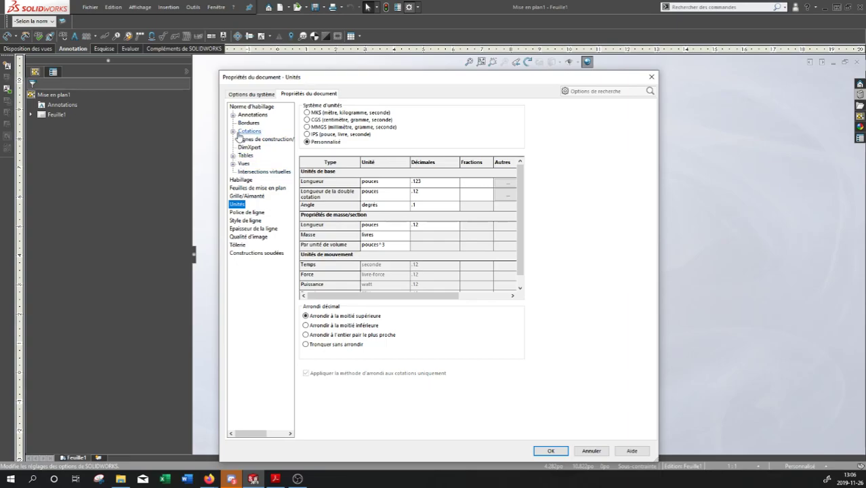
left_click(238, 132)
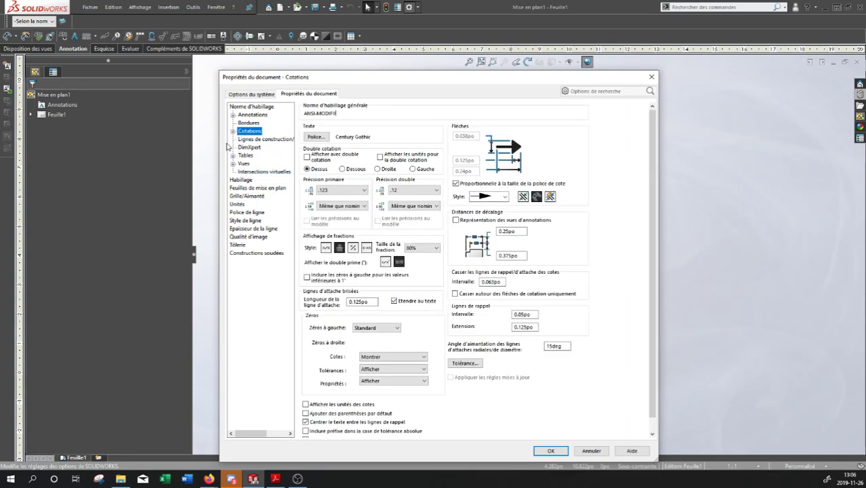
left_click(233, 133)
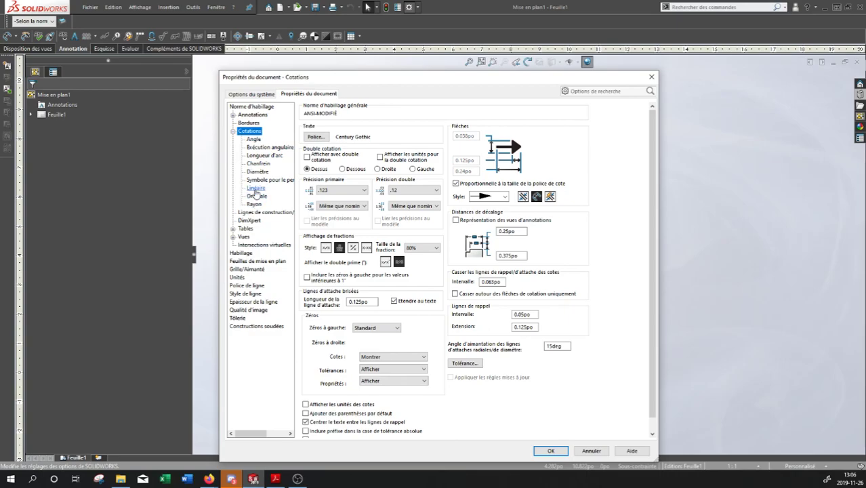
left_click(233, 132)
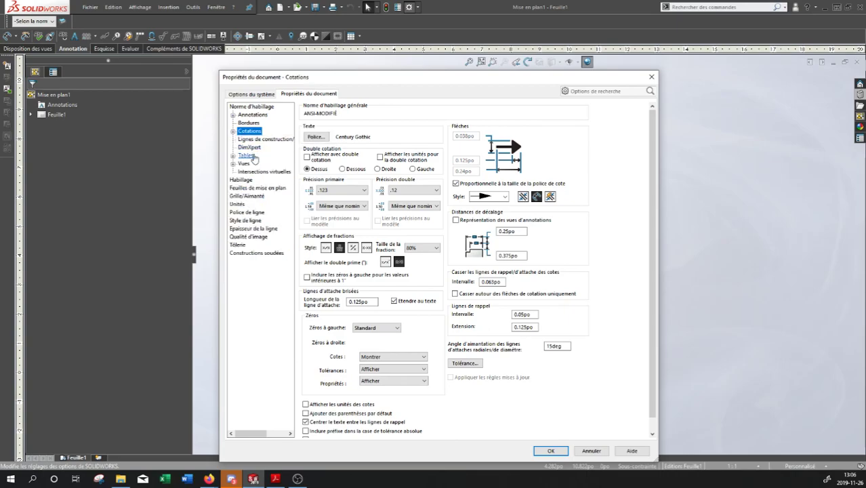
Review the detailing (Habillage) and section view (Coupe) settings in the document properties, and close the options unchanged.
left_click(240, 179)
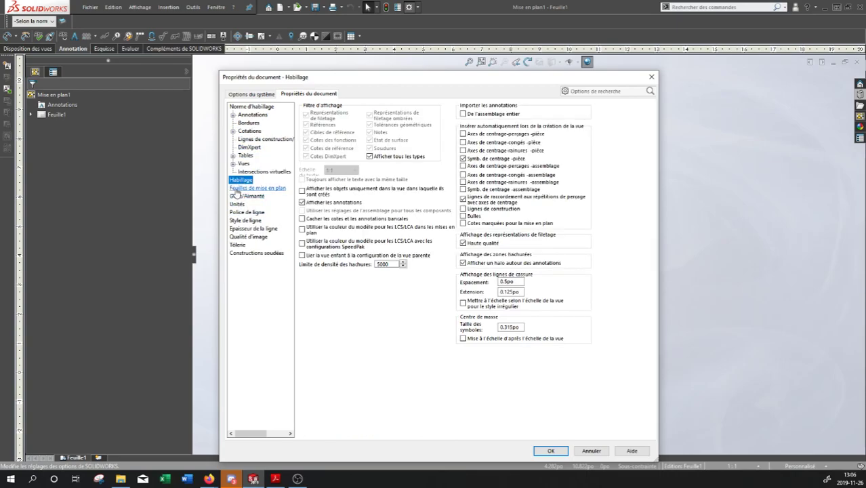
left_click(233, 164)
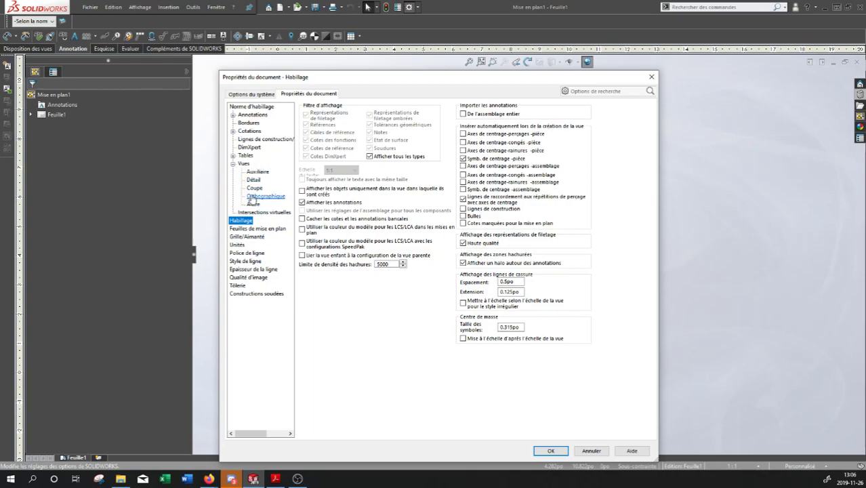
left_click(254, 188)
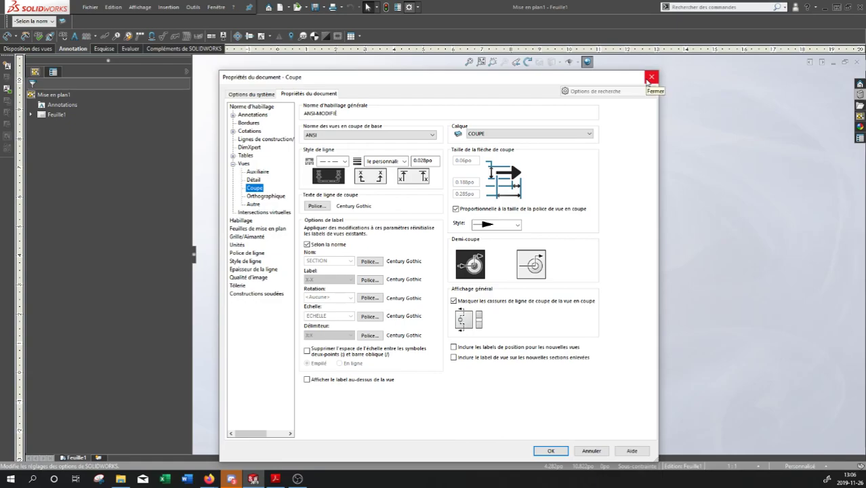
left_click(650, 78)
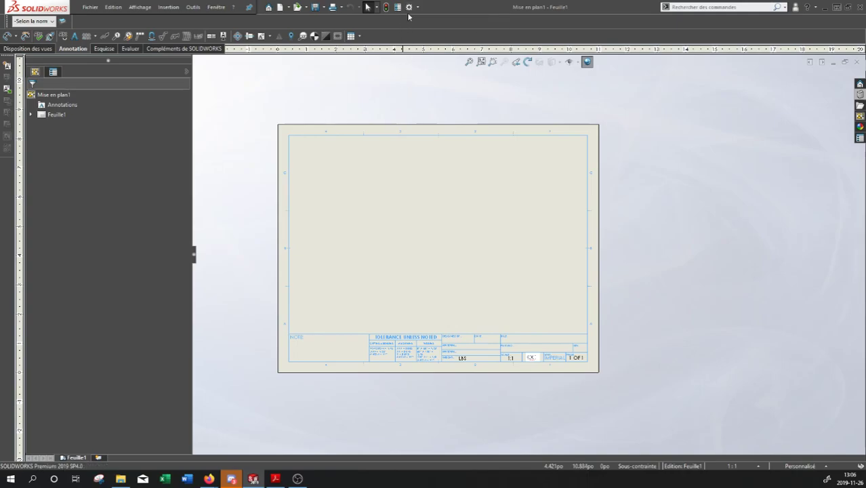
Inspect the drawing's file properties, comparing the author field in the summary with the custom properties, and close them.
left_click(398, 7)
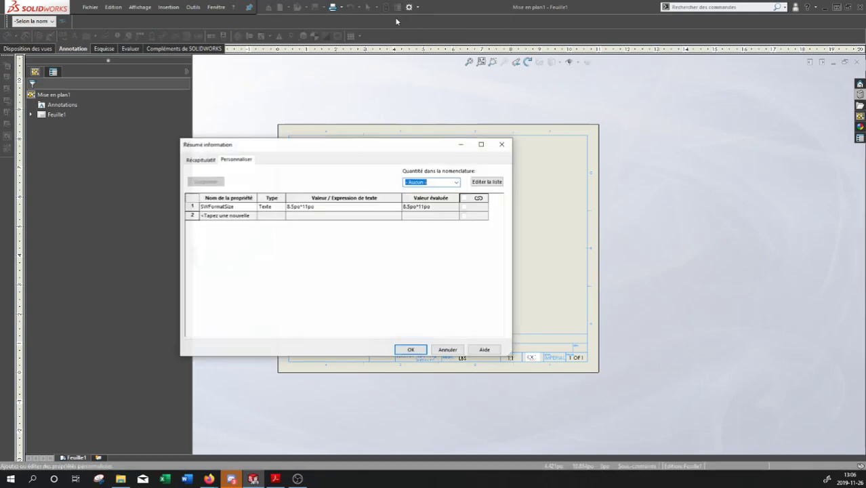
left_click(212, 160)
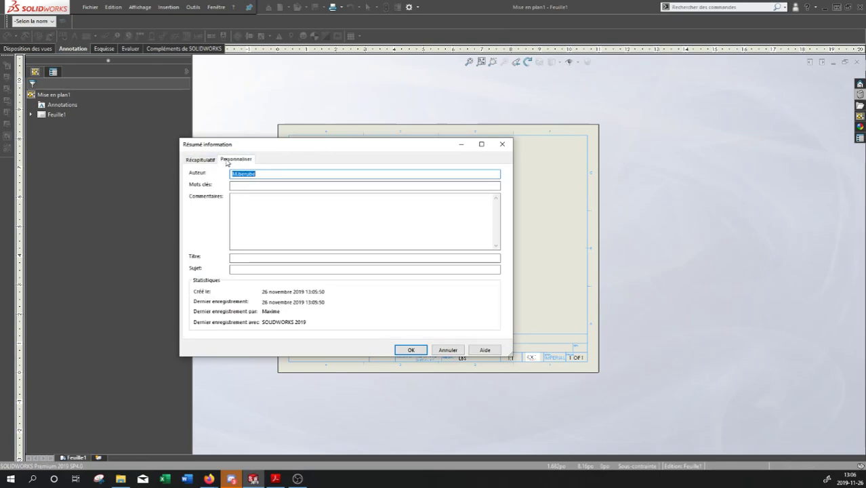
left_click(230, 159)
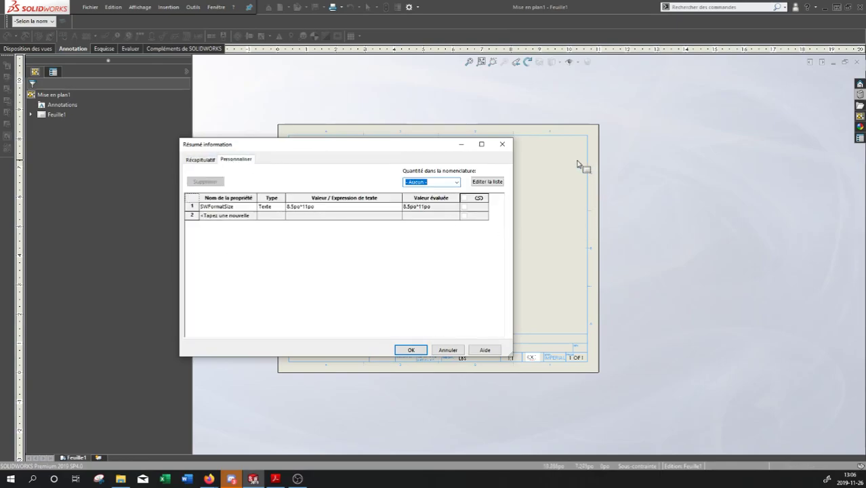
left_click(205, 160)
left_click(238, 160)
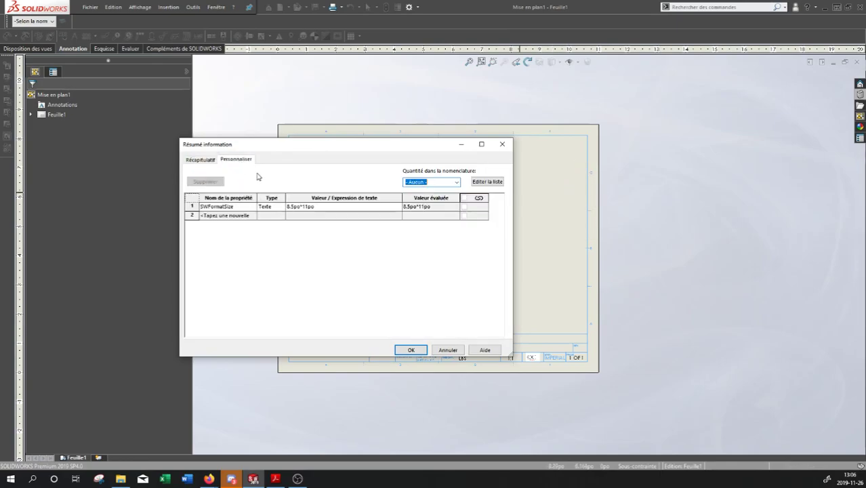
left_click(207, 160)
left_click(281, 174)
double_click(281, 173)
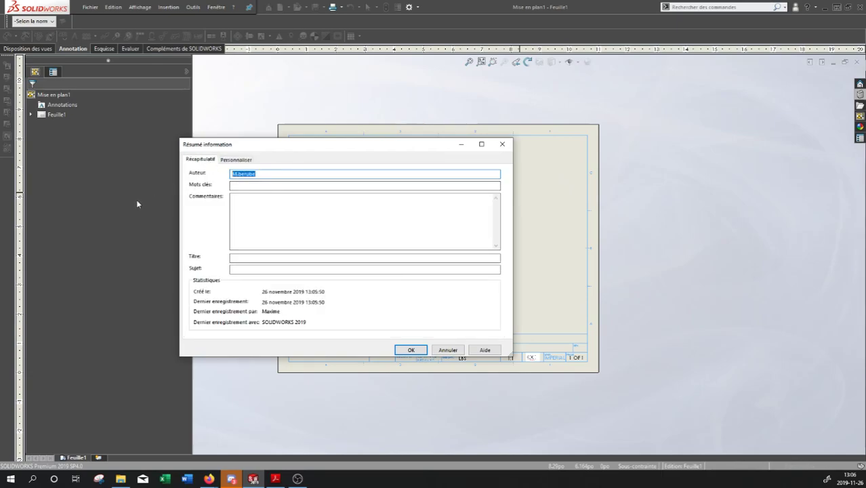
left_click(236, 160)
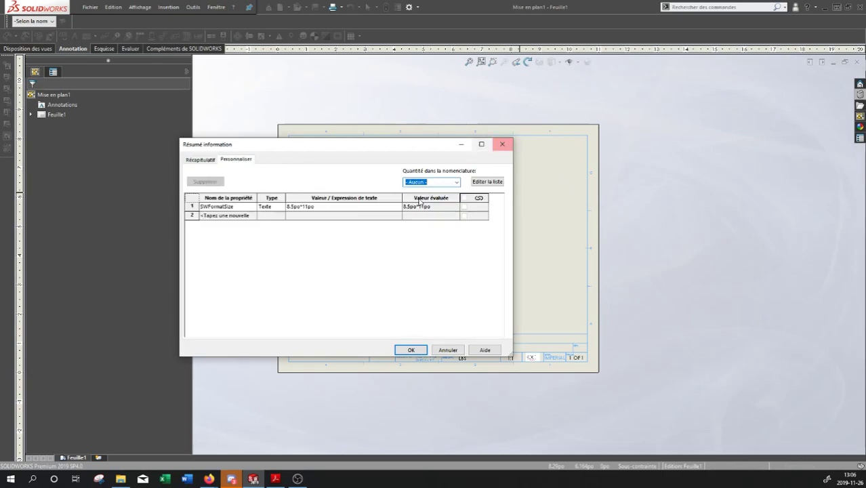
left_click(501, 144)
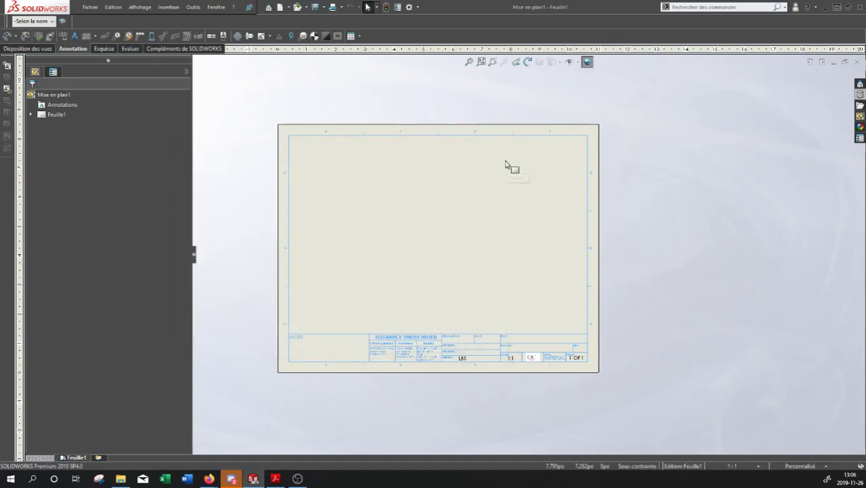
Open the properties of sheet Feuille1 and look through the list of standard sheet formats.
middle_click_drag(485, 290, 500, 284)
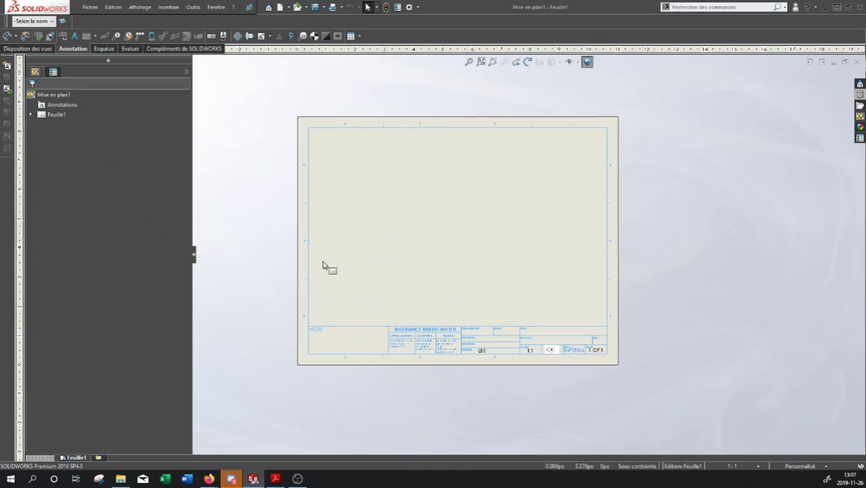
right_click(57, 118)
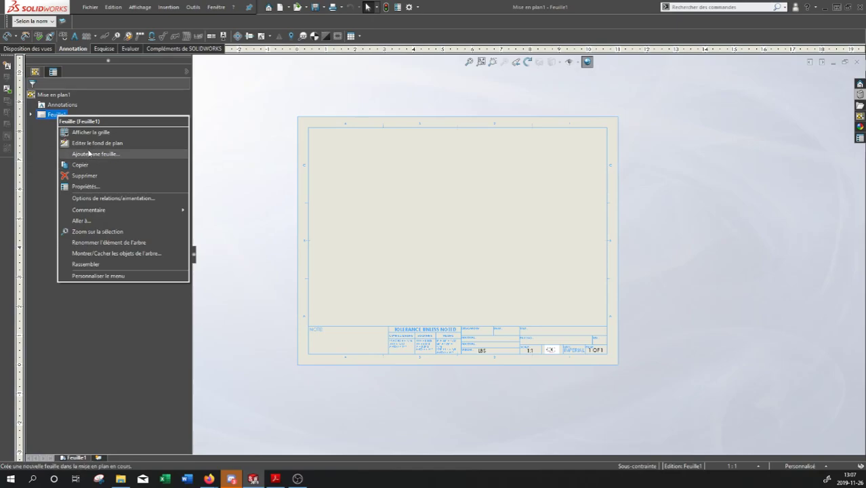
left_click(85, 186)
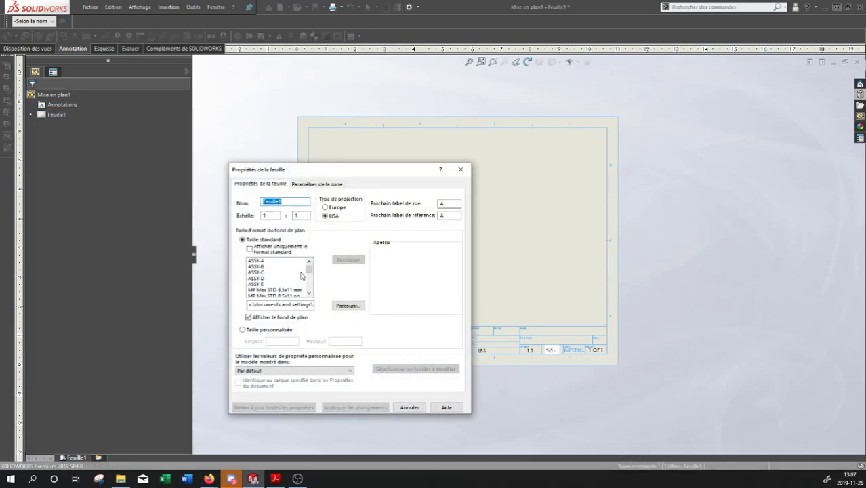
scroll(290, 283, "down", 5)
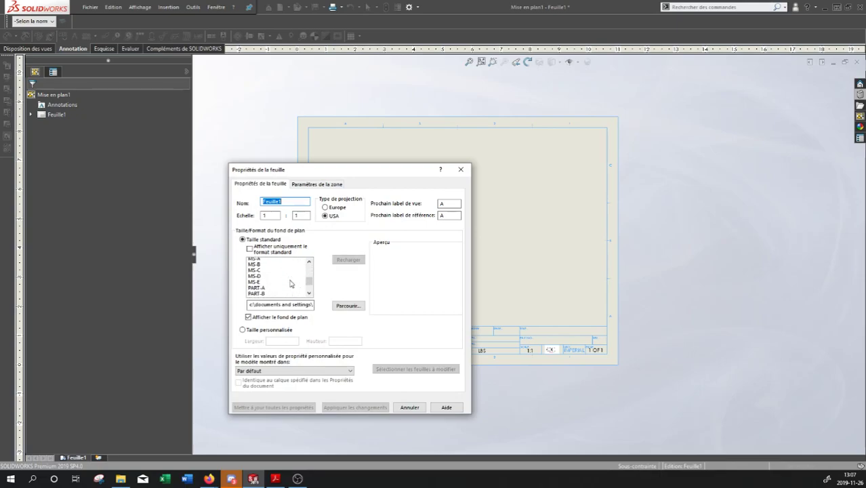
scroll(290, 283, "up", 5)
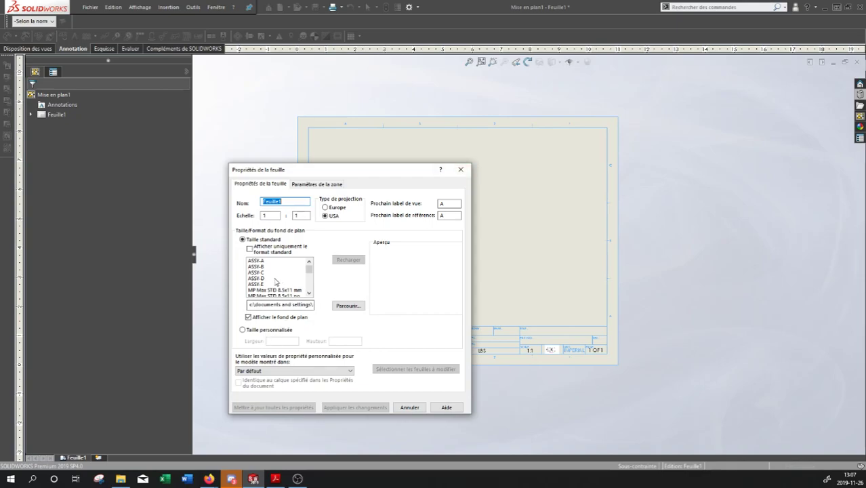
scroll(275, 282, "down", 1)
scroll(271, 275, "up", 1)
Switch the sheet to a custom size with a width of 22 in and a height of 11 in.
left_click(242, 329)
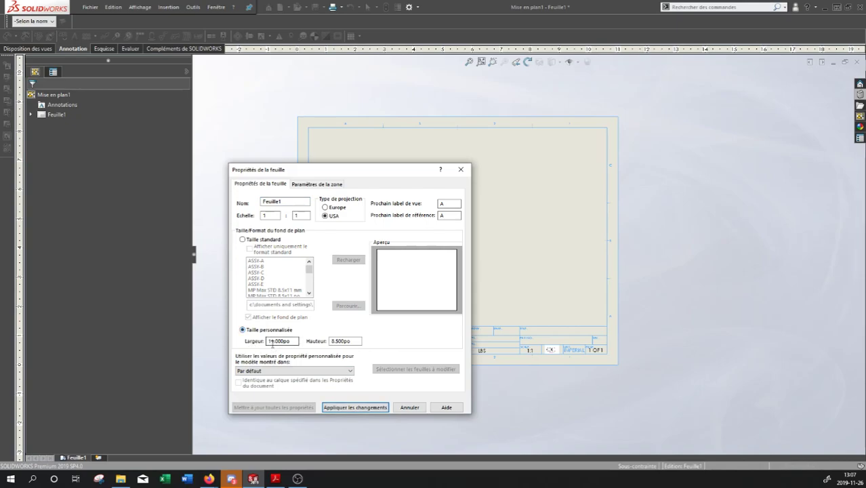
left_click_drag(272, 342, 214, 352)
left_click_drag(274, 342, 250, 351)
type("22")
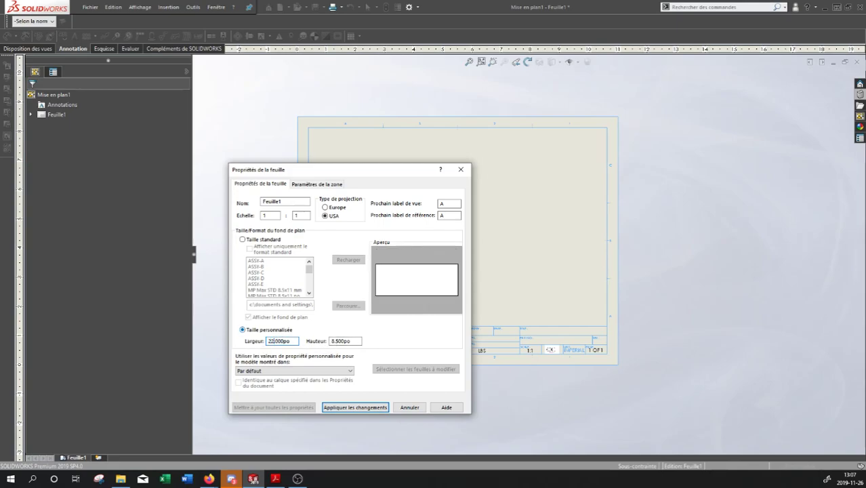
left_click_drag(337, 341, 325, 342)
key("BackSpace")
type("11")
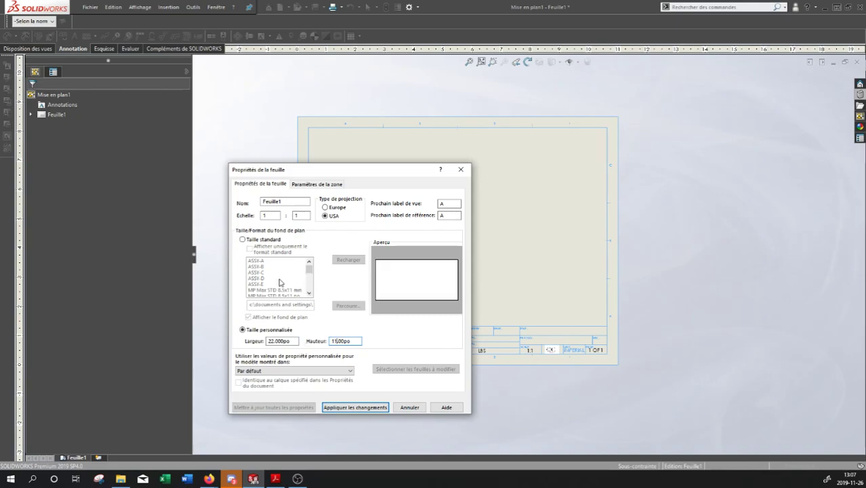
Preview the ASSY-B standard sheet format and compare its dimensions with the custom size.
left_click(242, 240)
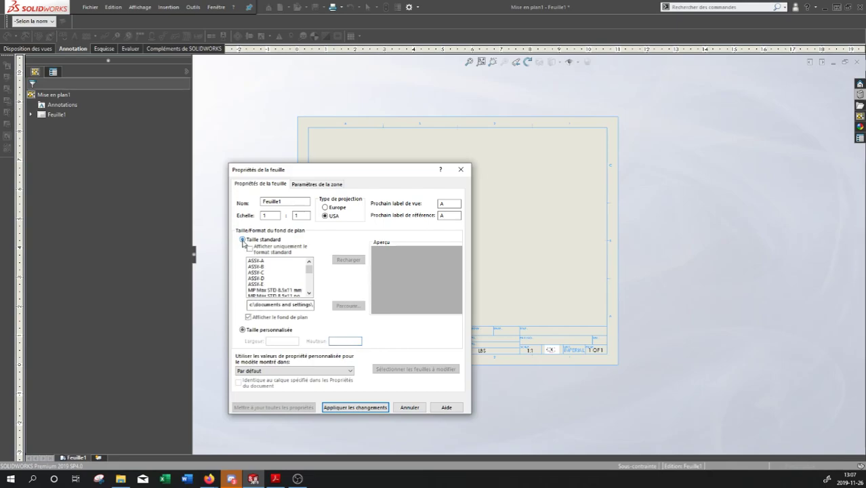
left_click(256, 266)
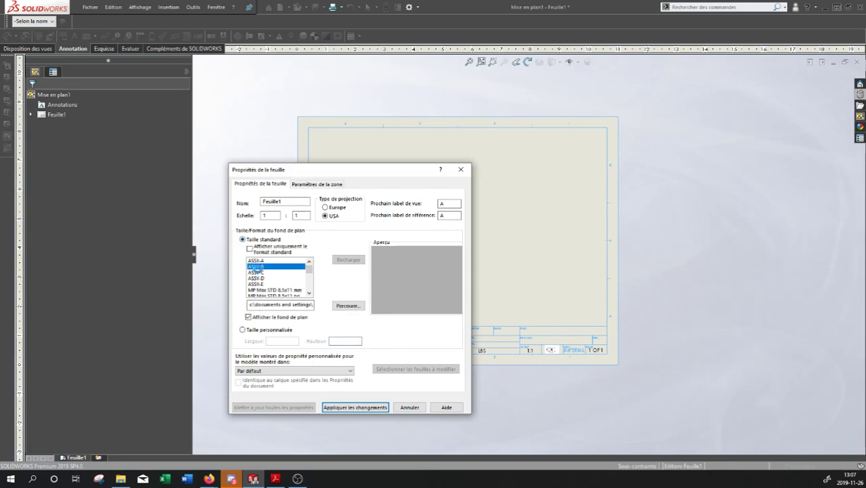
left_click(243, 330)
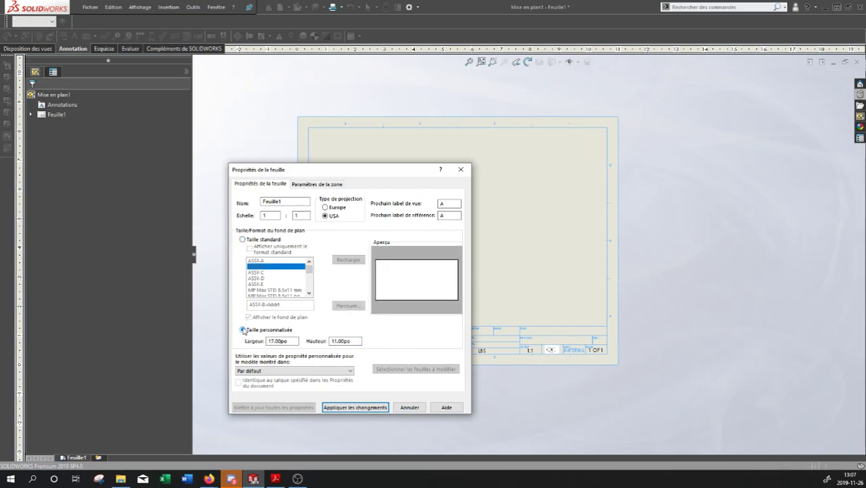
left_click(242, 239)
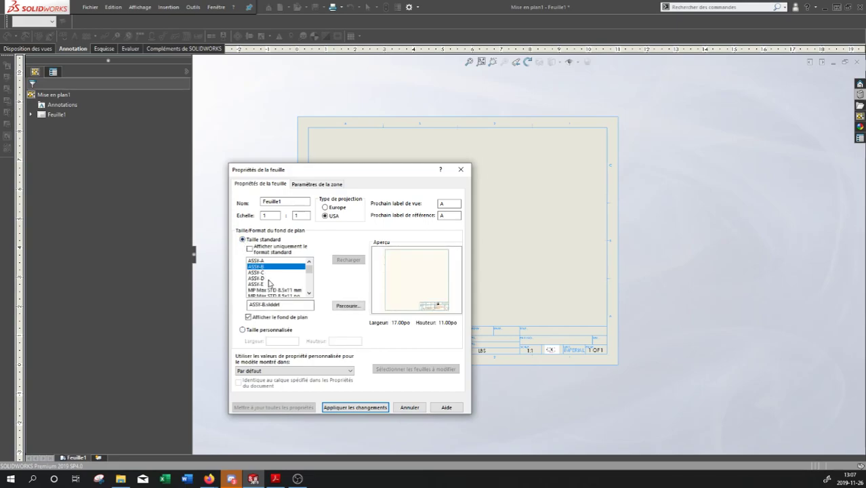
Return to the custom size option and apply the changes to the sheet.
left_click(243, 329)
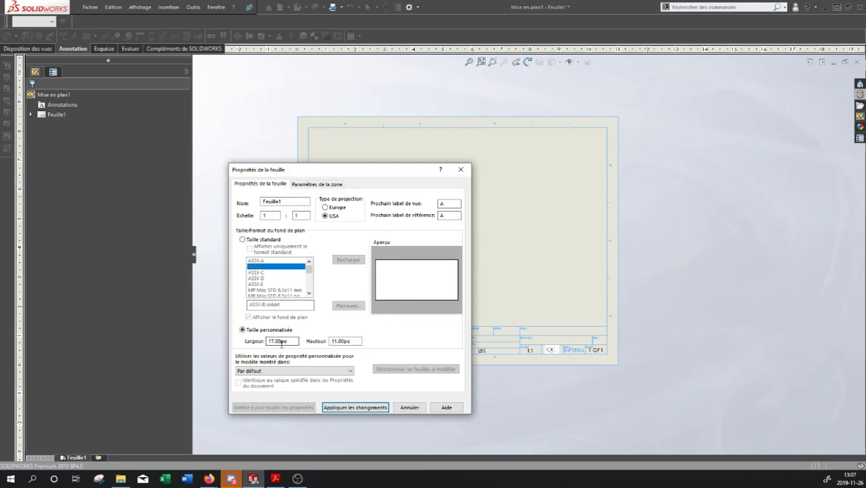
left_click(372, 407)
scroll(375, 387, "up", 2)
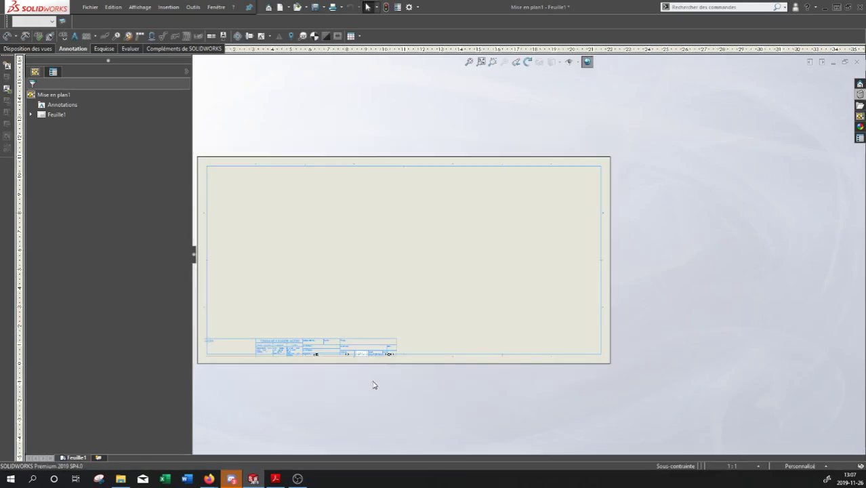
middle_click_drag(357, 350, 367, 331)
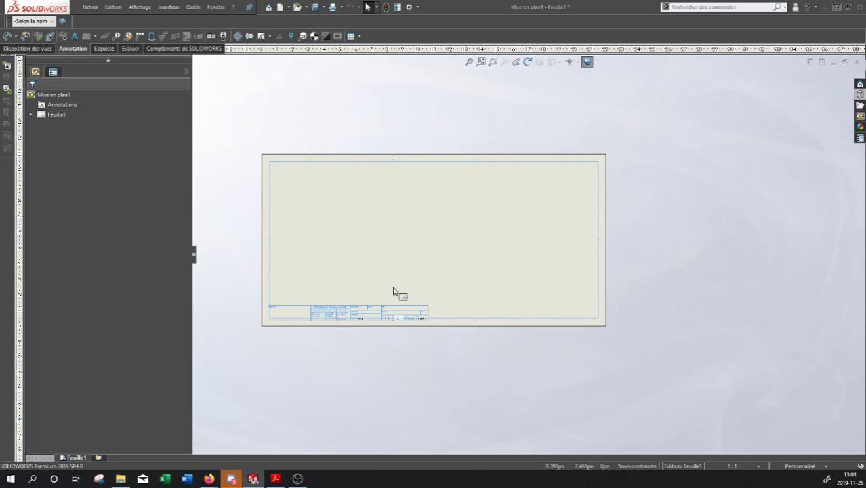
Reopen the properties of sheet Feuille1, select the standard size option, and check the standard-format-only filter by toggling it on and off.
right_click(62, 121)
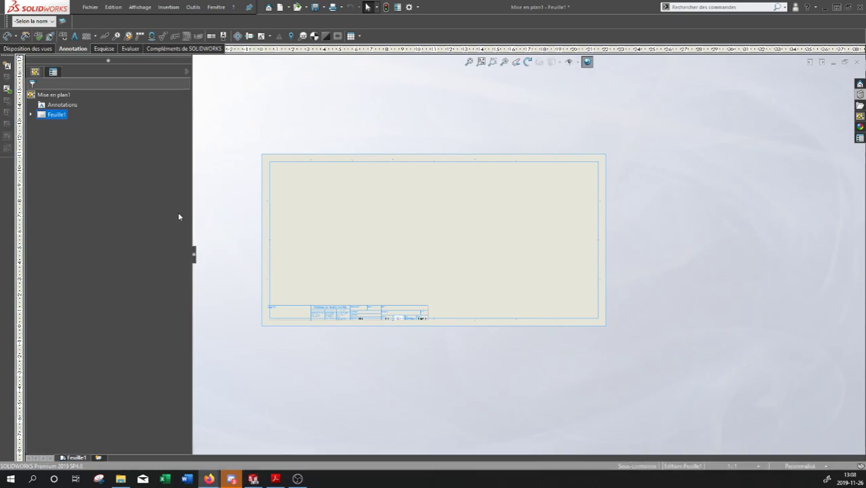
right_click(61, 117)
right_click(53, 115)
left_click(102, 192)
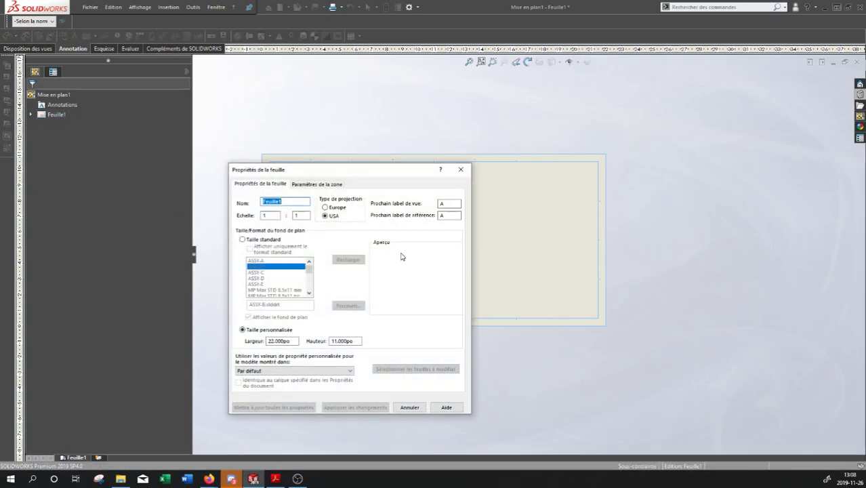
left_click(243, 240)
left_click(249, 249)
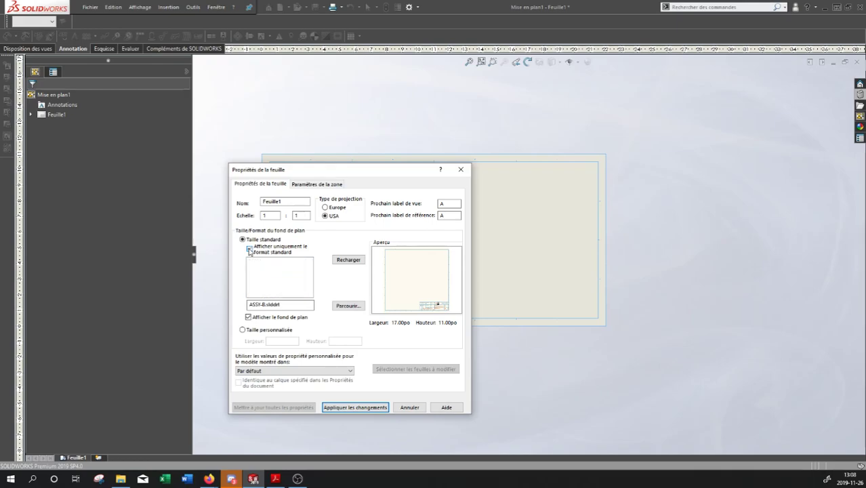
left_click(249, 249)
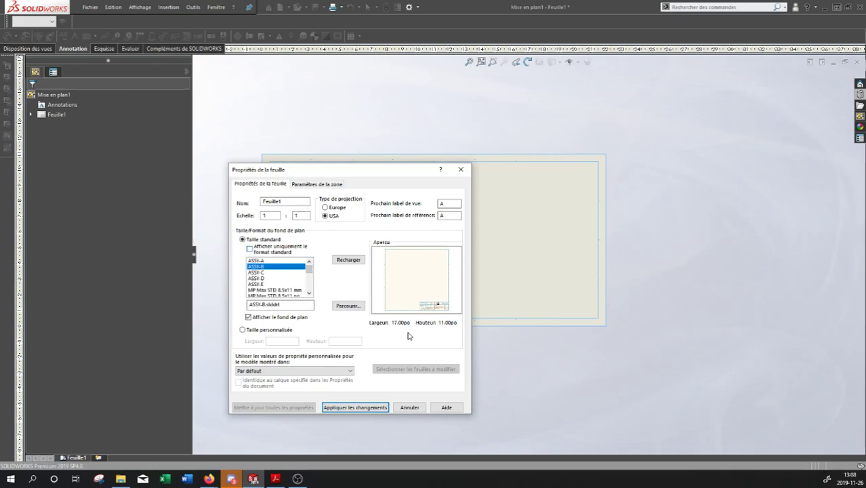
Preview the ASSY-C and ASSY-B formats, then return to the custom size option and close the sheet properties.
left_click(258, 272)
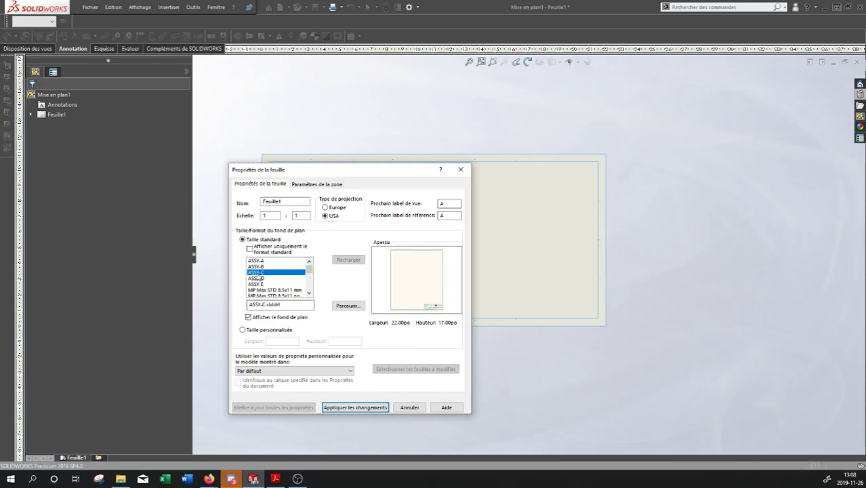
left_click(257, 267)
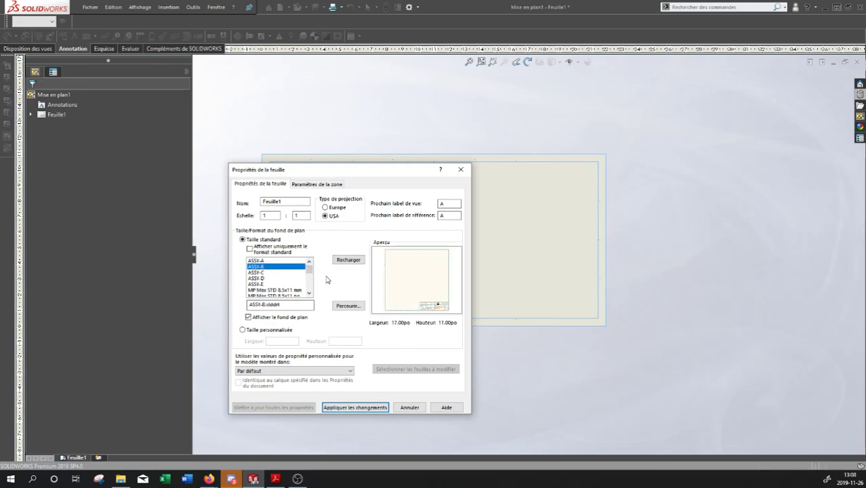
left_click(241, 329)
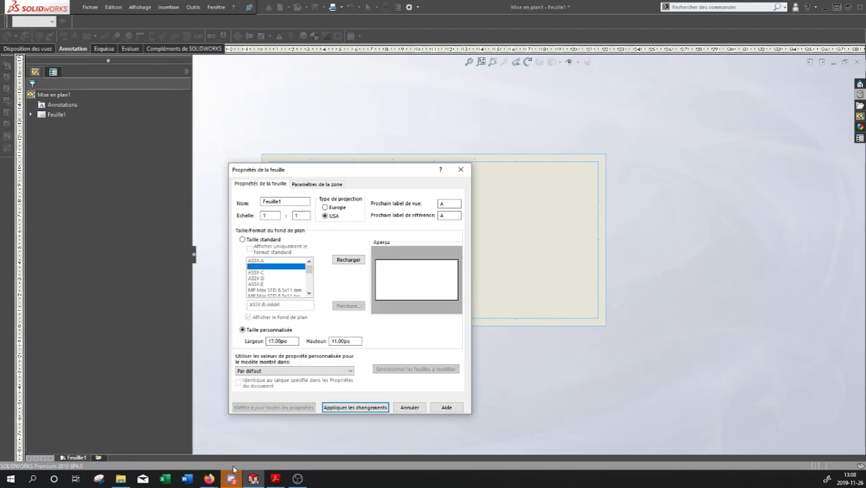
left_click(372, 408)
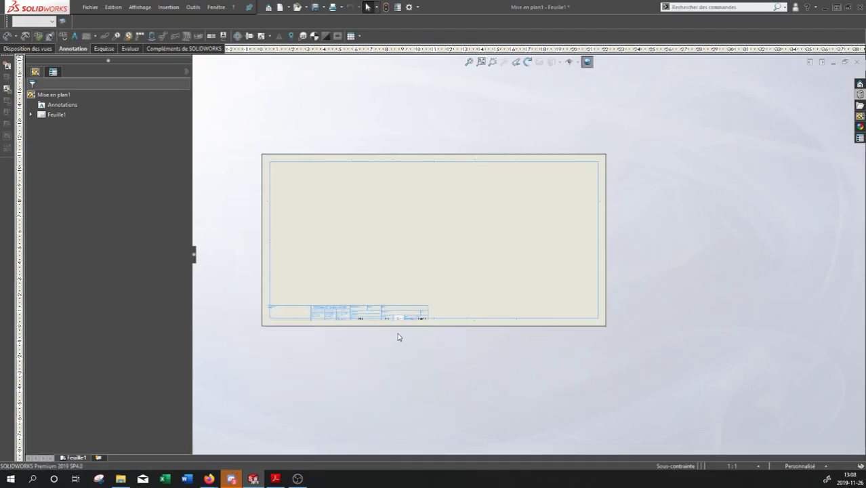
Open the sheet format of Feuille1 for editing.
scroll(397, 312, "down", 2)
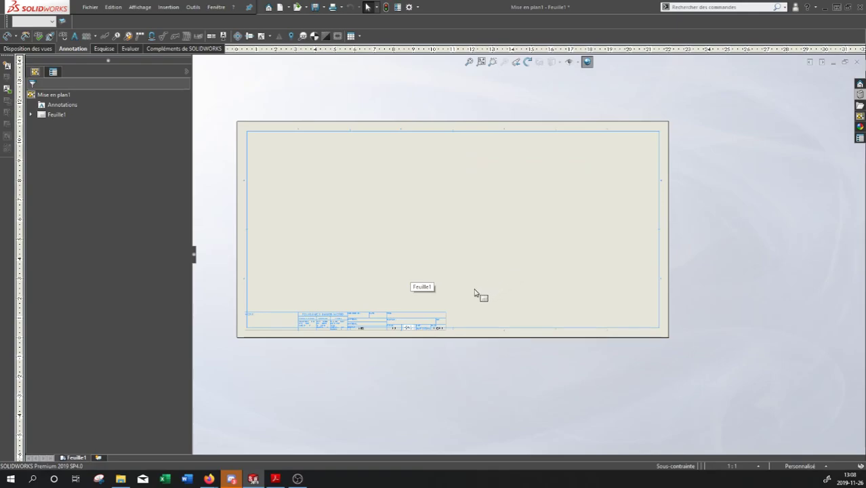
middle_click_drag(455, 264, 427, 246)
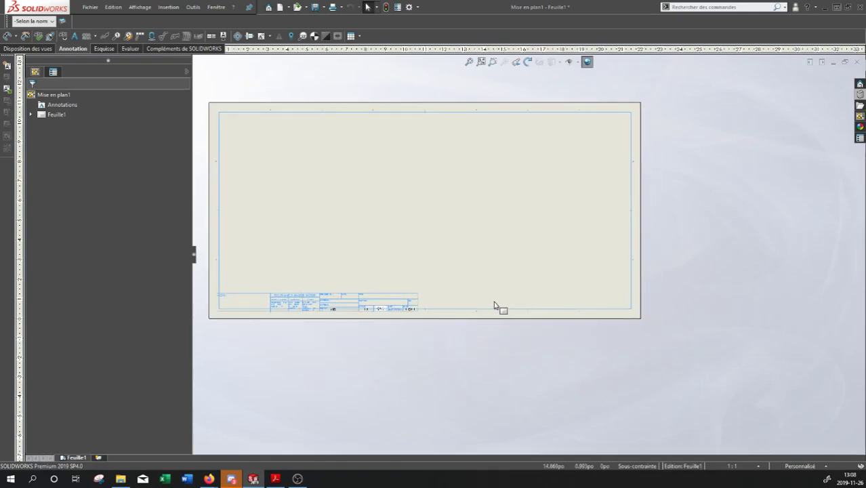
middle_click_drag(381, 325, 401, 309)
middle_click_drag(344, 202, 355, 221)
right_click(57, 116)
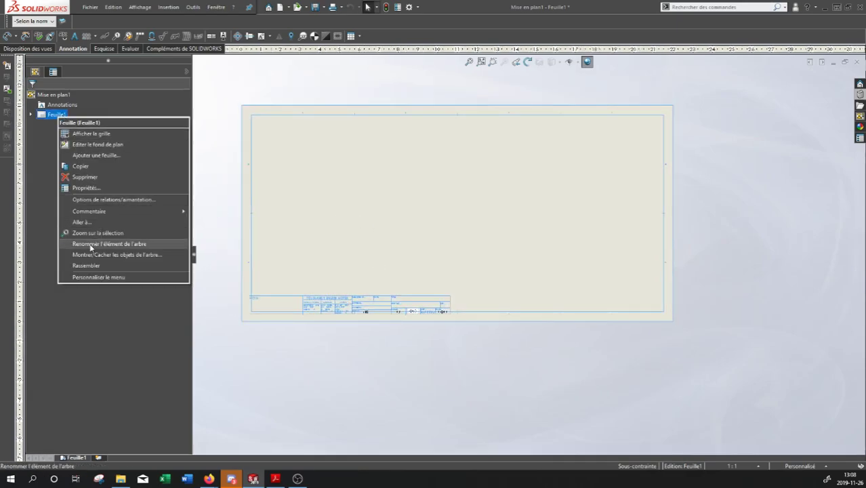
left_click(96, 144)
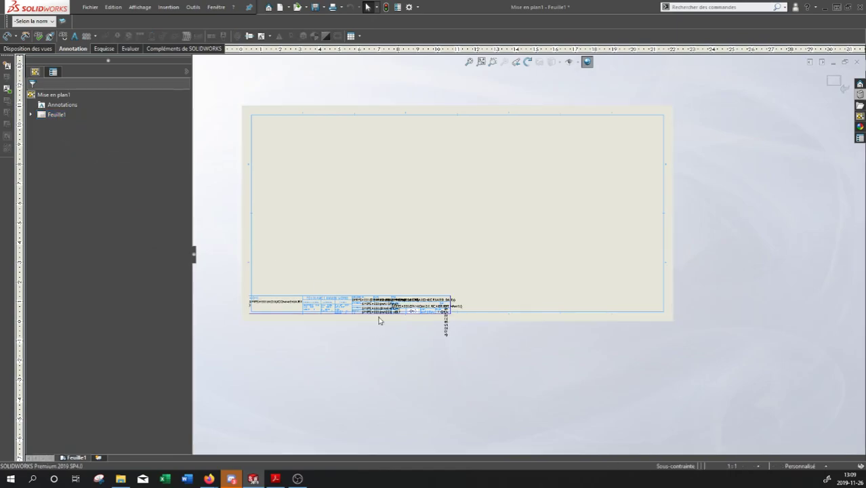
scroll(426, 322, "down", 1)
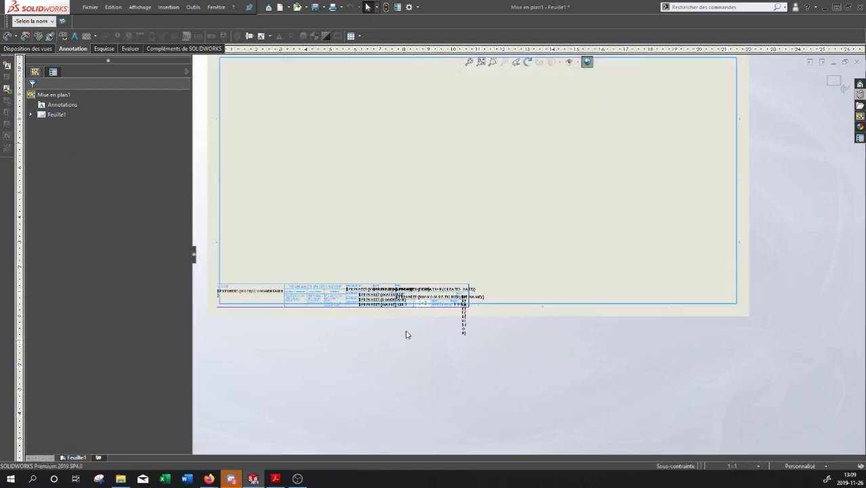
scroll(400, 332, "up", 1)
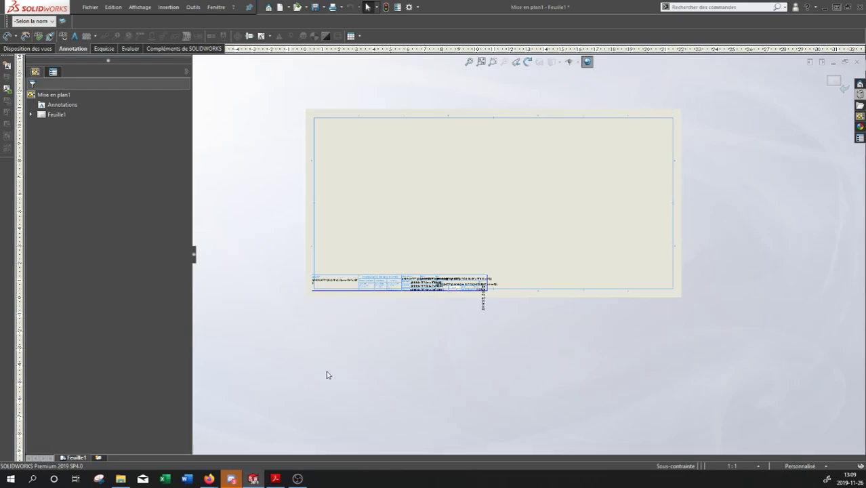
scroll(500, 319, "down", 2)
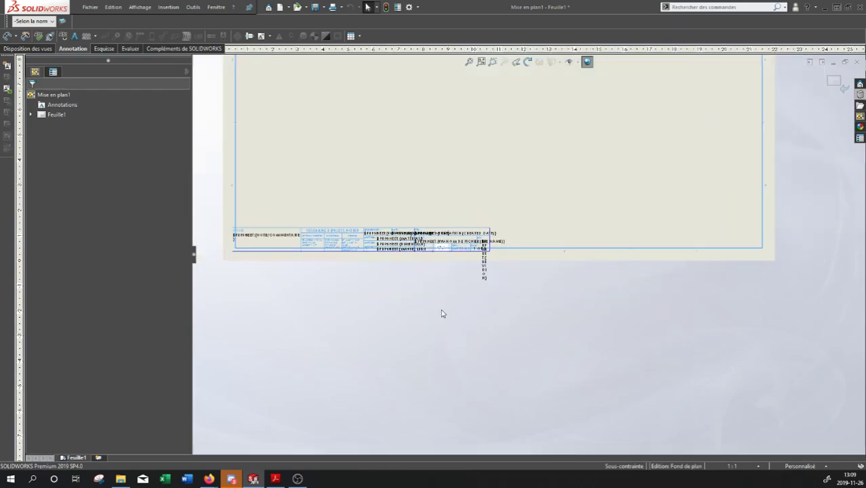
scroll(447, 305, "down", 1)
left_click_drag(241, 320, 246, 299)
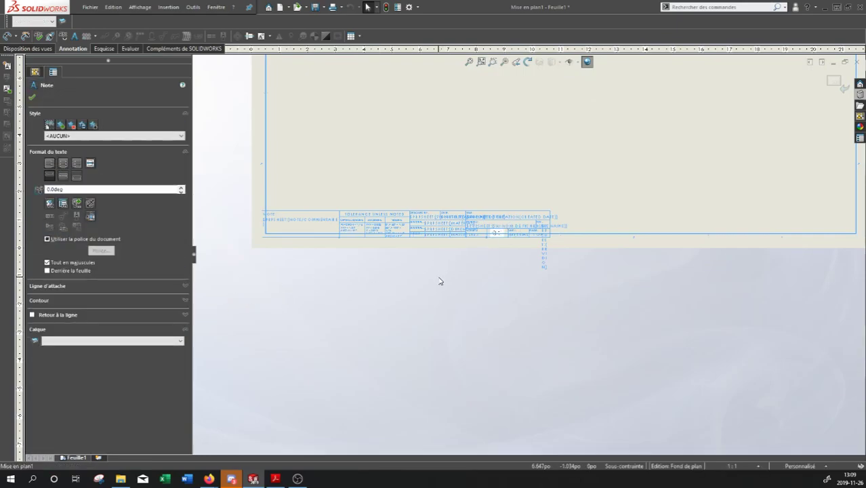
key("Escape")
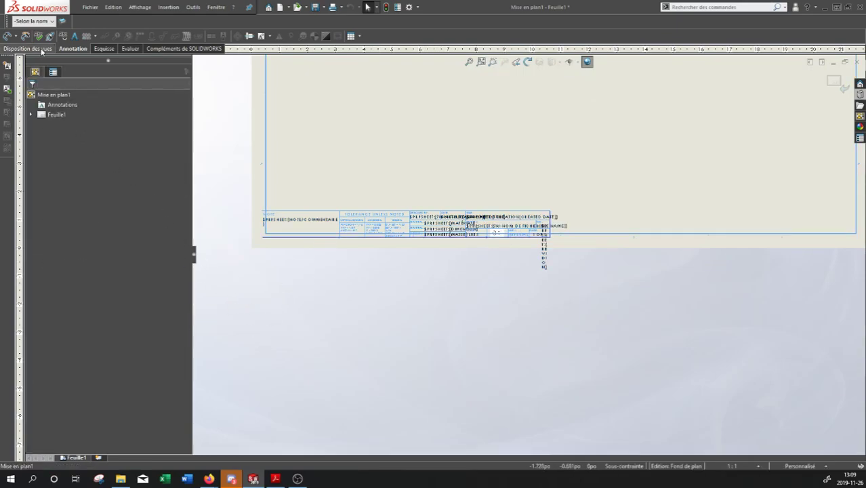
Move the whole title block with its notes so its lower-right corner lands on the lower-right corner of the sheet border.
left_click(102, 49)
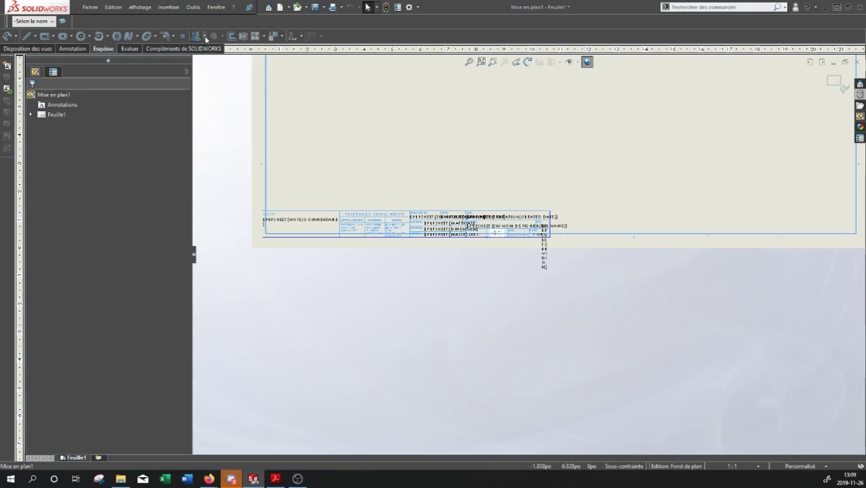
left_click(282, 38)
left_click(287, 51)
left_click_drag(616, 187, 207, 298)
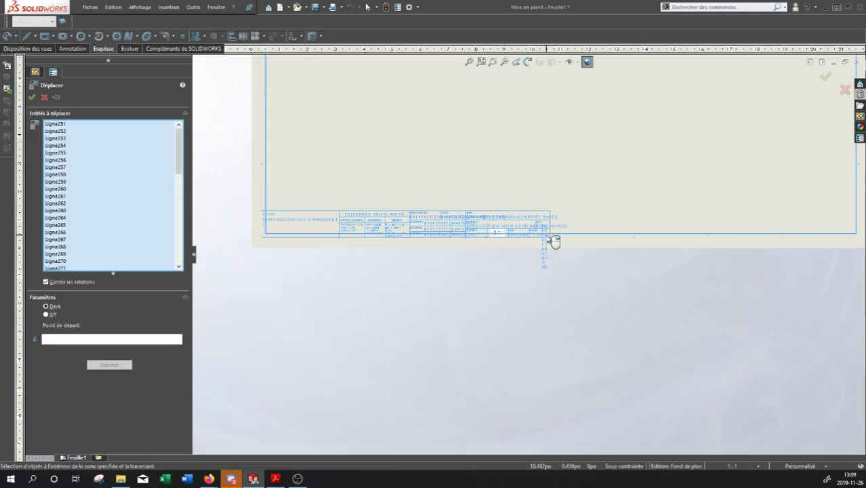
left_click(53, 339)
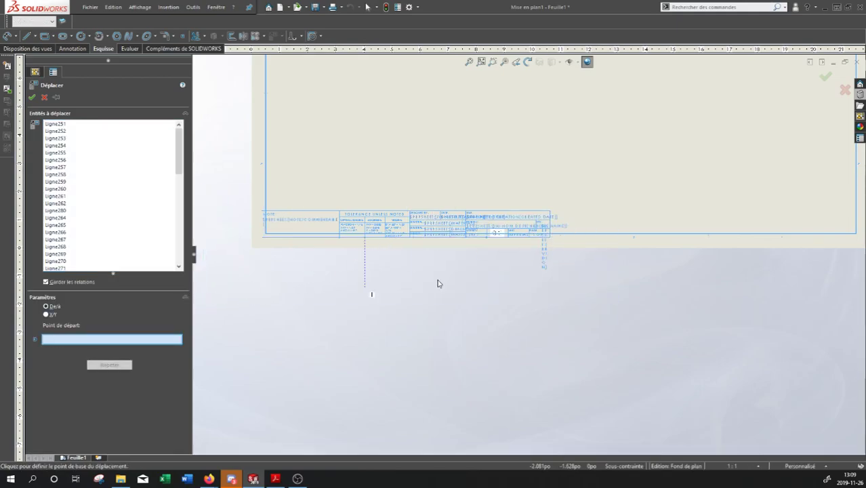
left_click(550, 237)
scroll(728, 199, "down", 2)
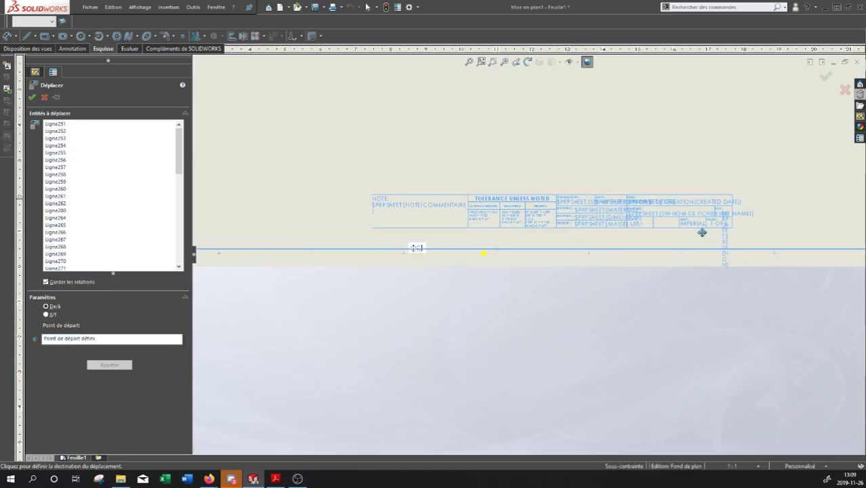
middle_click_drag(718, 234, 544, 219)
scroll(666, 247, "down", 1)
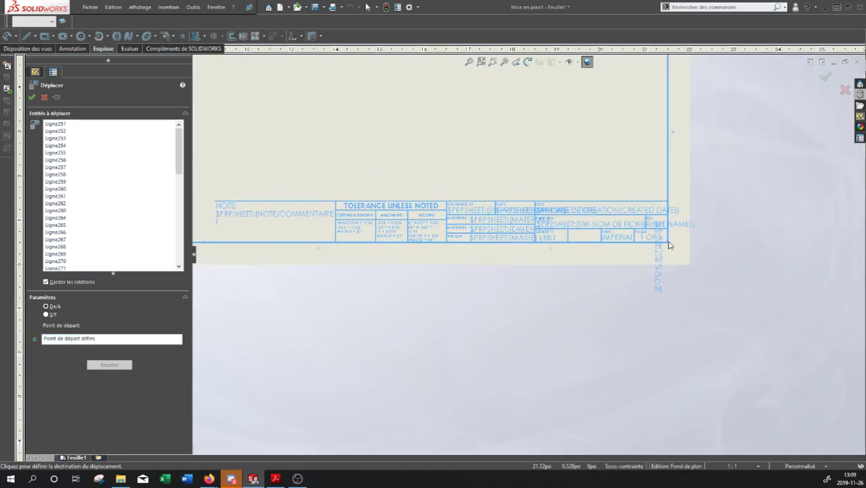
left_click(668, 244)
Draw a vertical line closing the left end of the title block, from its top edge down to the border.
scroll(535, 274, "up", 3)
middle_click_drag(322, 306, 487, 286)
scroll(480, 257, "down", 3)
scroll(498, 244, "down", 1)
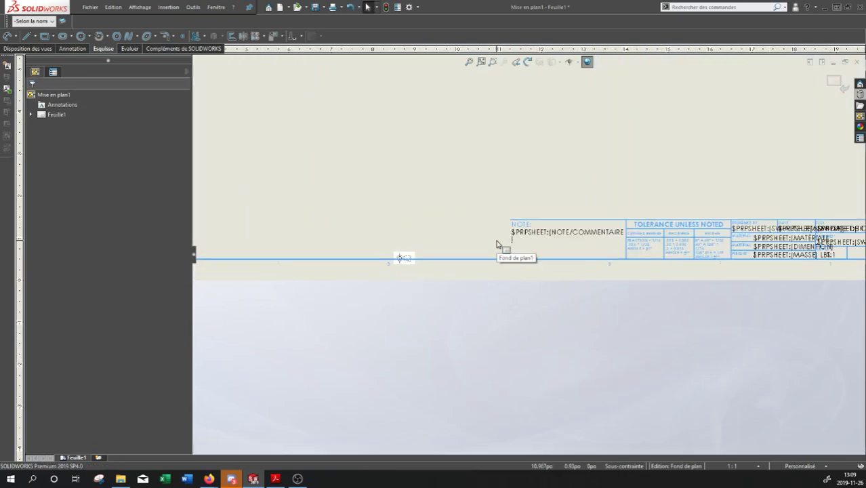
key("l")
left_click(511, 220)
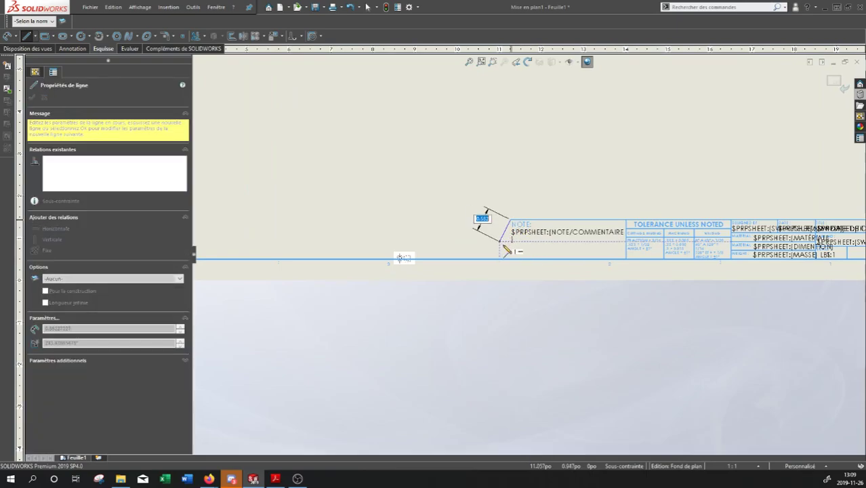
left_click(511, 260)
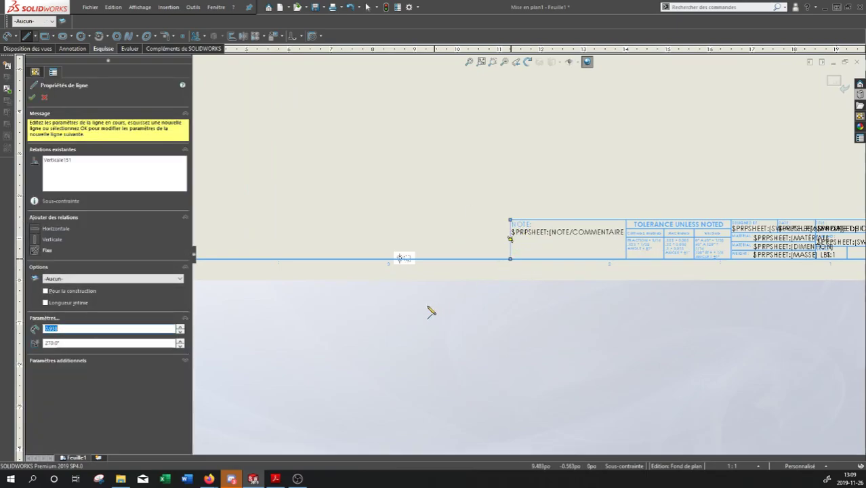
left_click(32, 97)
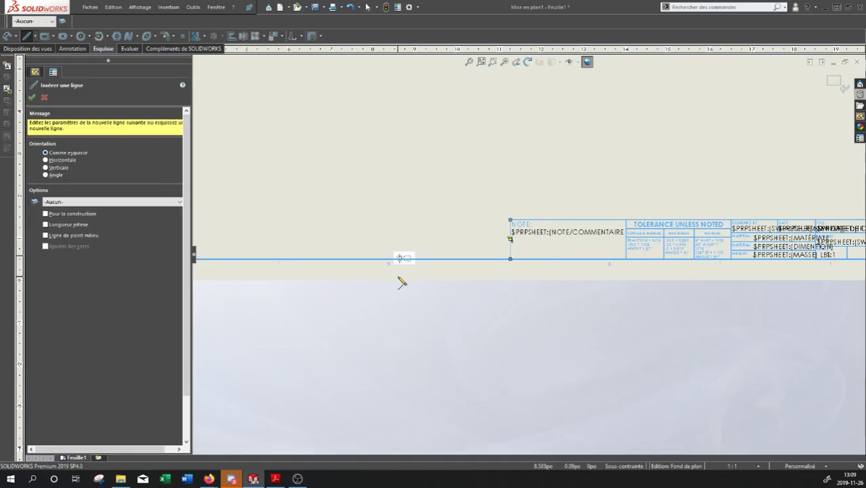
scroll(420, 290, "up", 2)
key("Escape")
Draw a box about 5.7 in wide and 0.6 in high inside the upper-right corner of the sheet border.
scroll(492, 294, "up", 2)
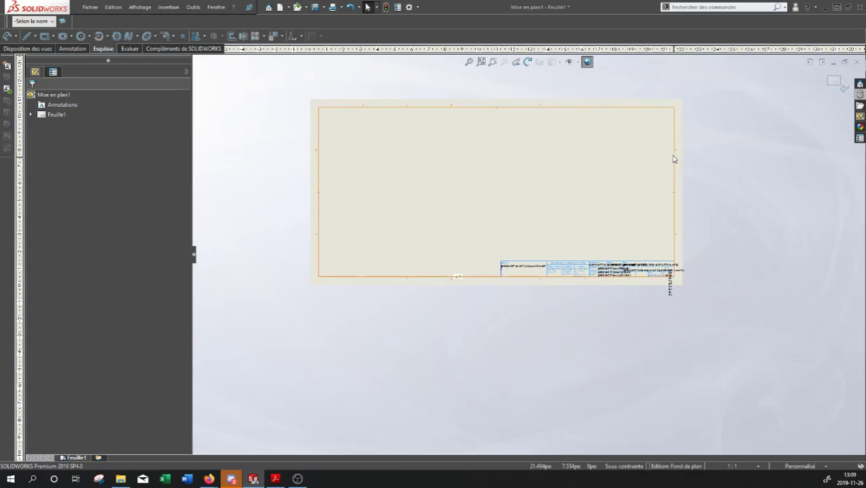
scroll(673, 161, "down", 5)
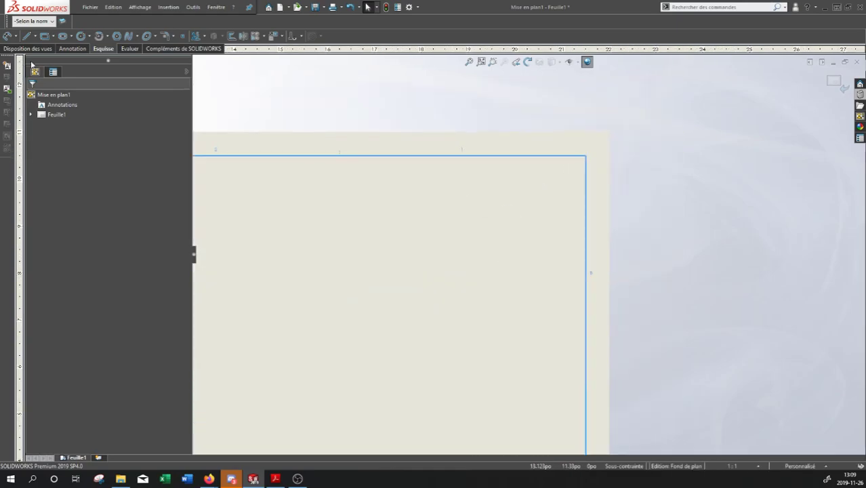
left_click(25, 35)
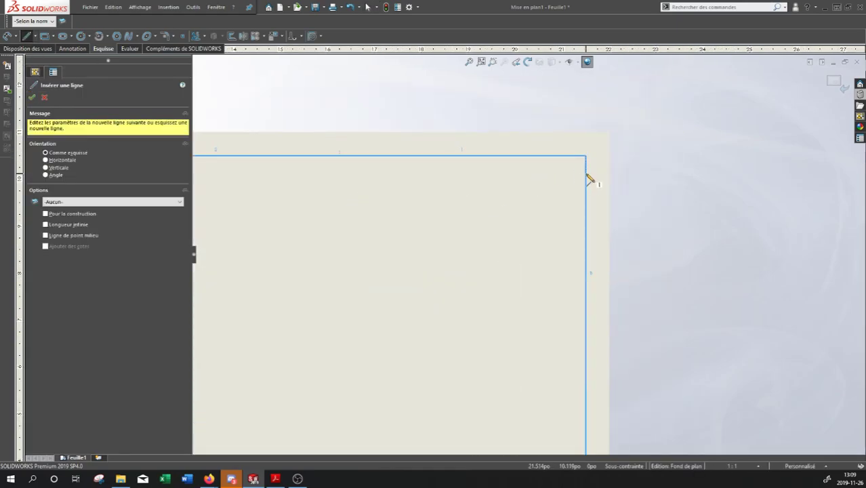
left_click(586, 157)
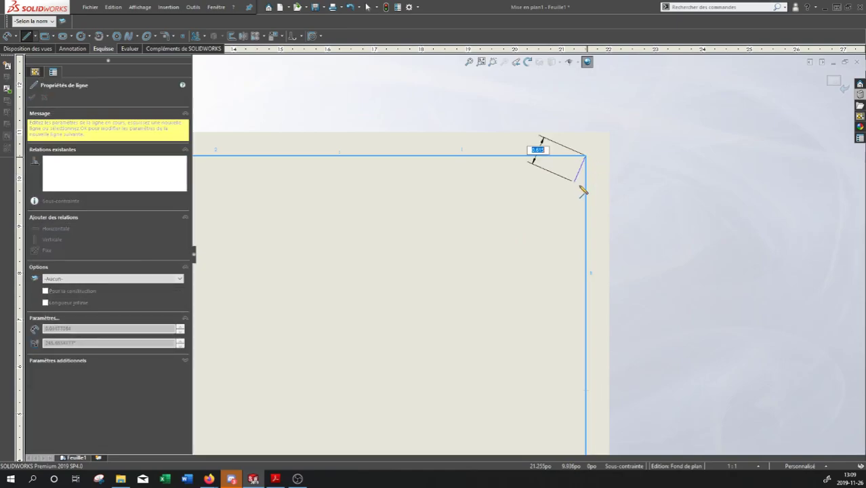
left_click(585, 183)
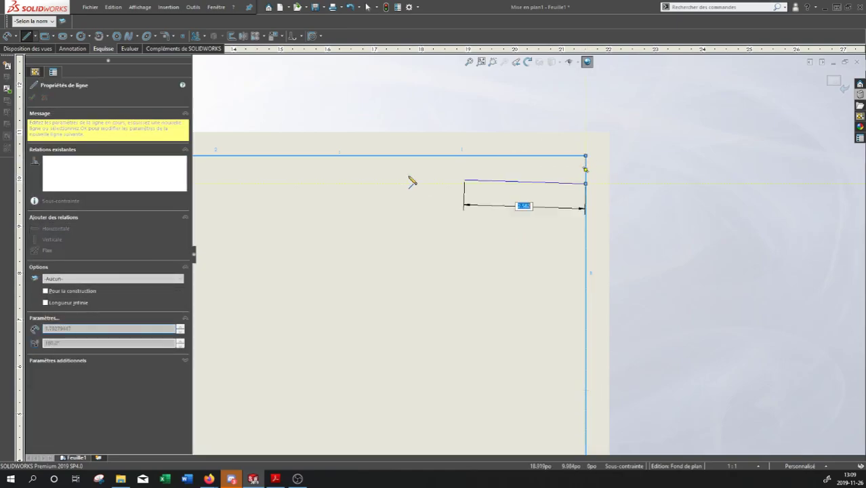
left_click(317, 182)
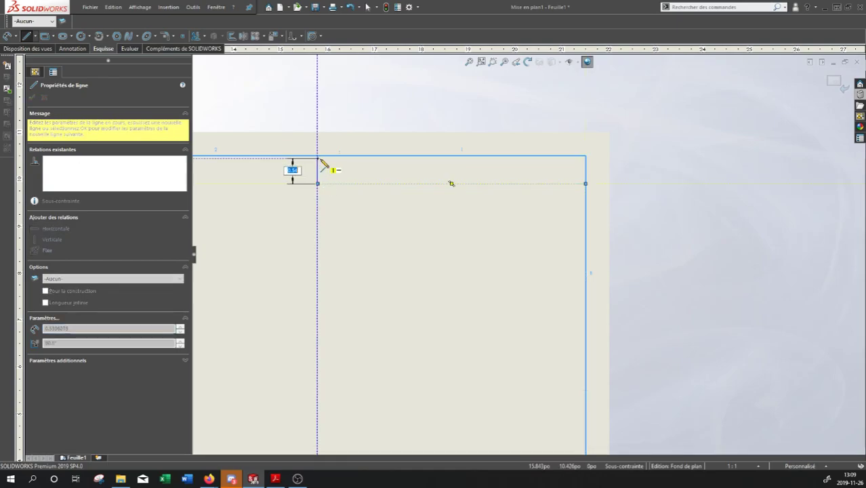
double_click(318, 156)
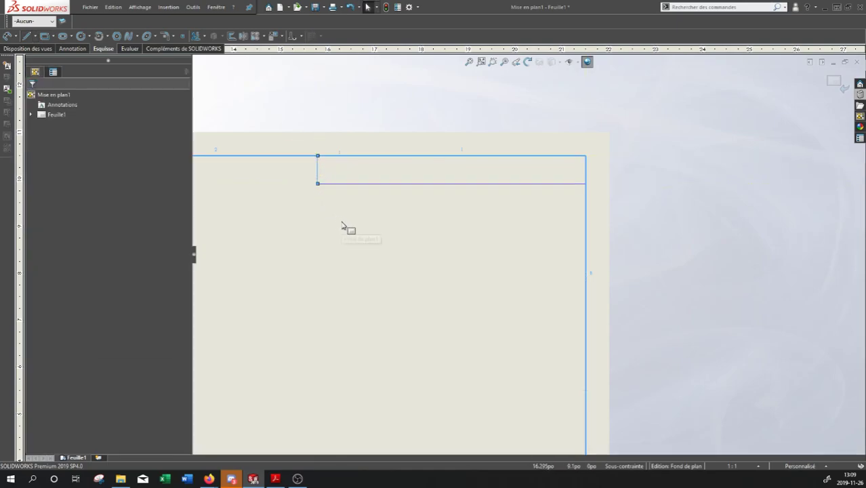
Draw two more full-width rows beneath the upper-right box, about 0.73 in and 0.77 in high, ending at the sheet border.
left_click(318, 217)
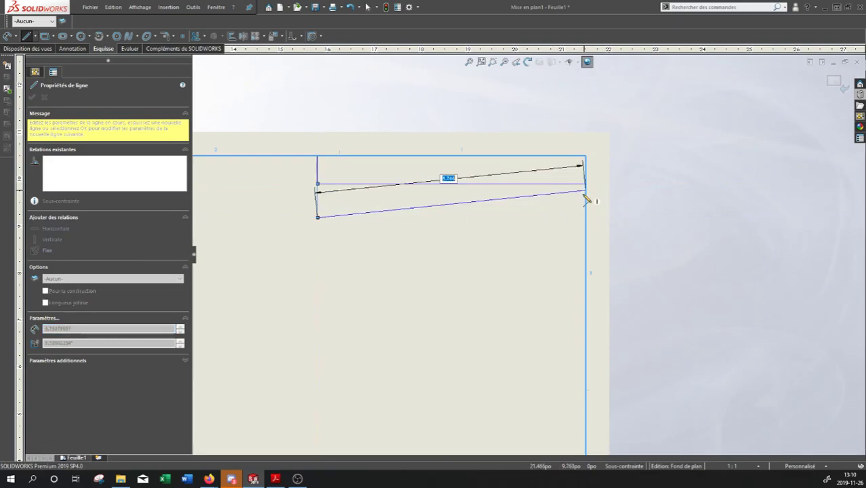
left_click(585, 218)
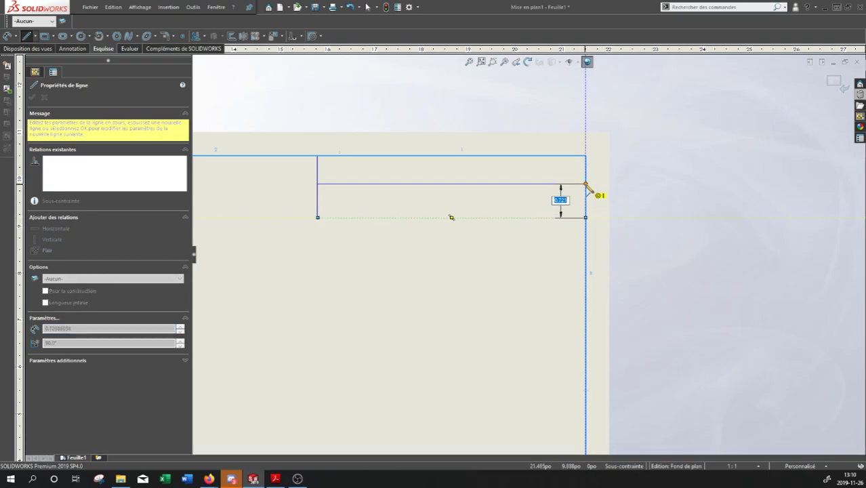
left_click(586, 184)
left_click(317, 217)
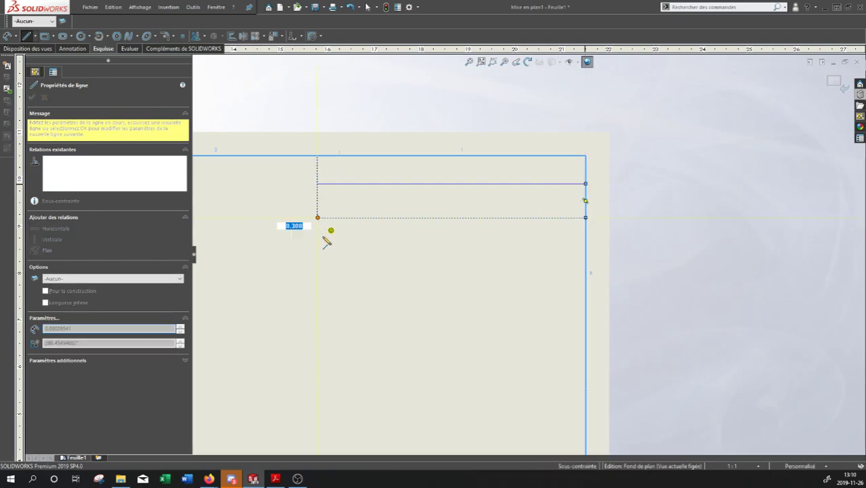
left_click(317, 254)
left_click(585, 253)
left_click(585, 217)
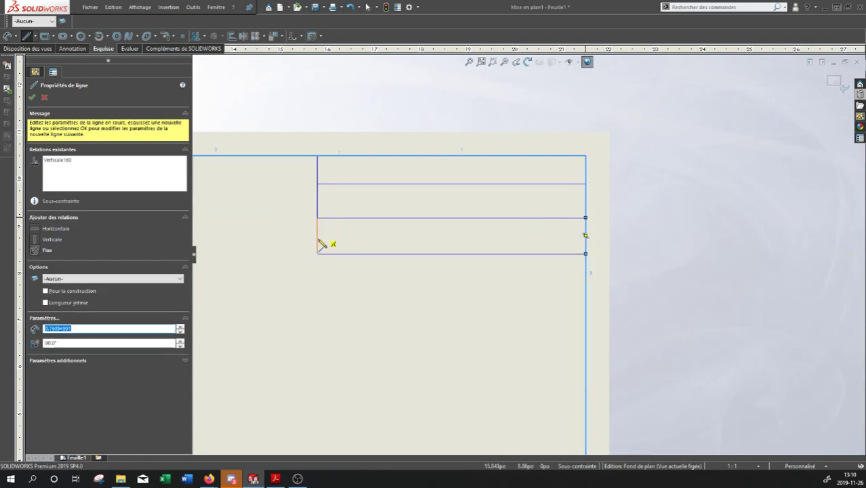
Draw a box about 2.2 in wide and 2.1 in high against the left end of the three rows, reaching up to the sheet border.
left_click(317, 253)
left_click(215, 253)
left_click(216, 157)
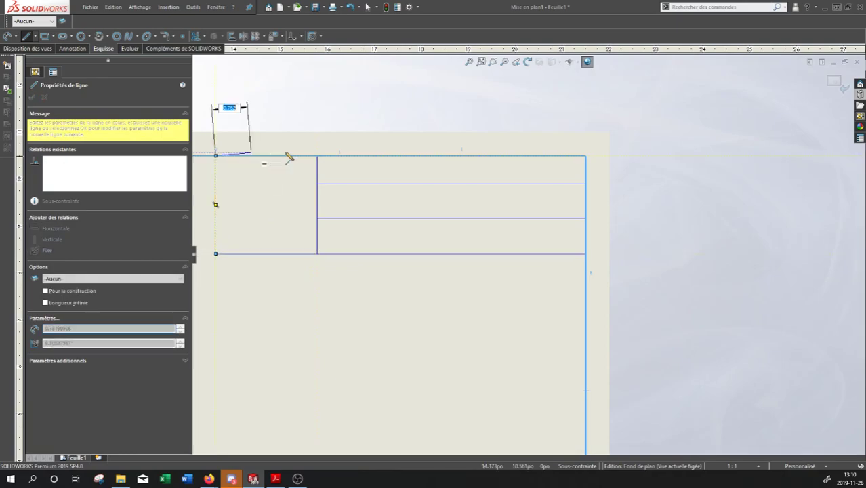
left_click(317, 156)
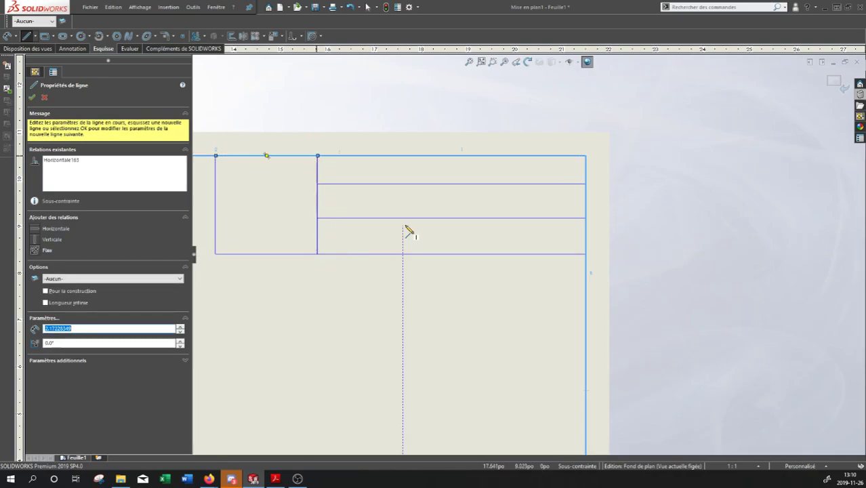
key("Escape")
middle_click_drag(415, 286, 433, 267)
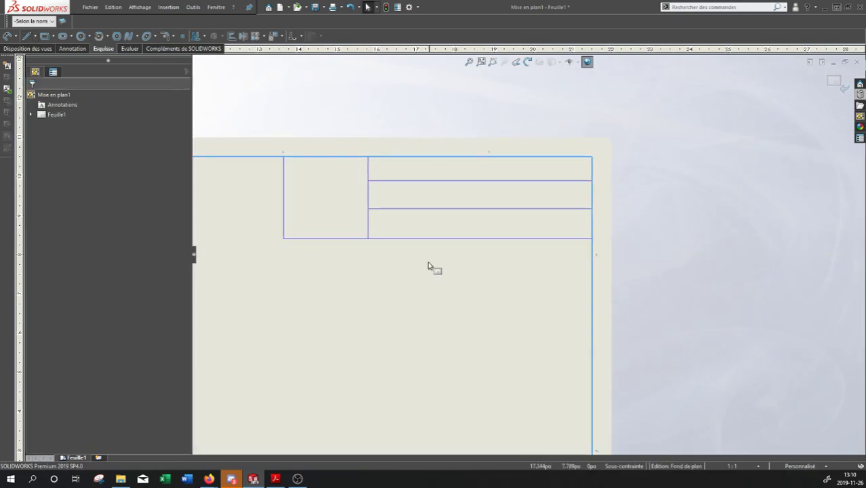
Dimension the width of the box beside the rows, below it, and set it to 2 in.
right_click_drag(472, 245, 495, 229)
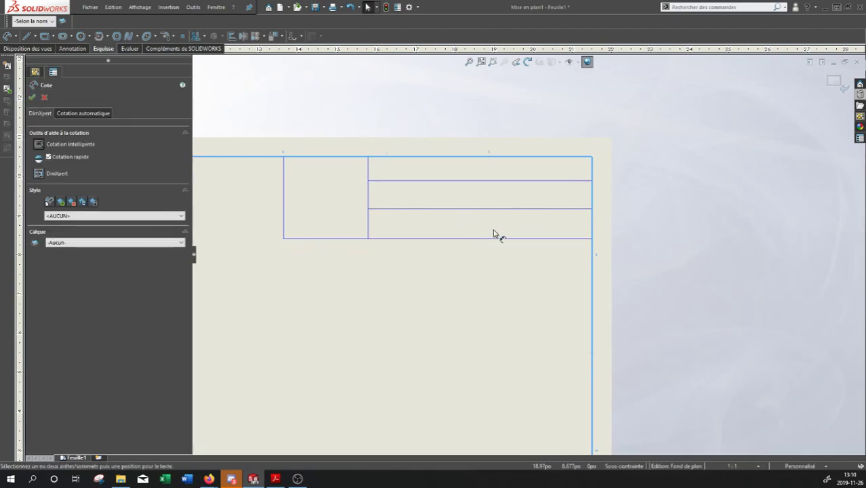
left_click(369, 229)
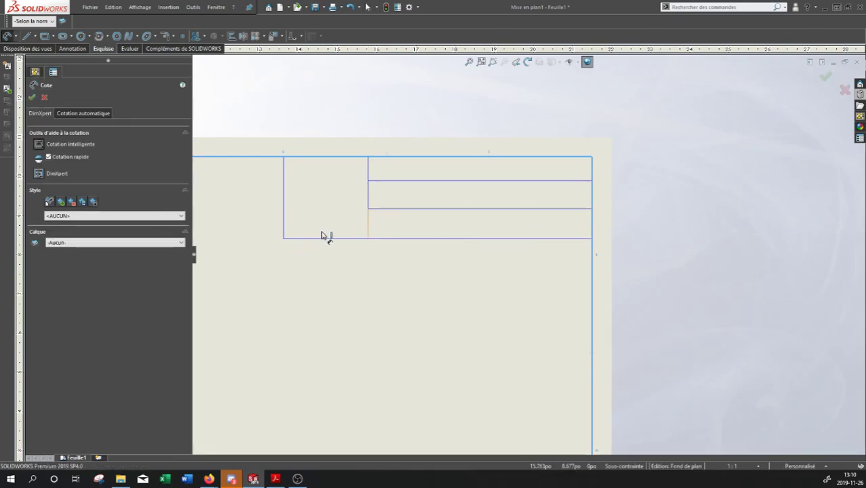
left_click(284, 226)
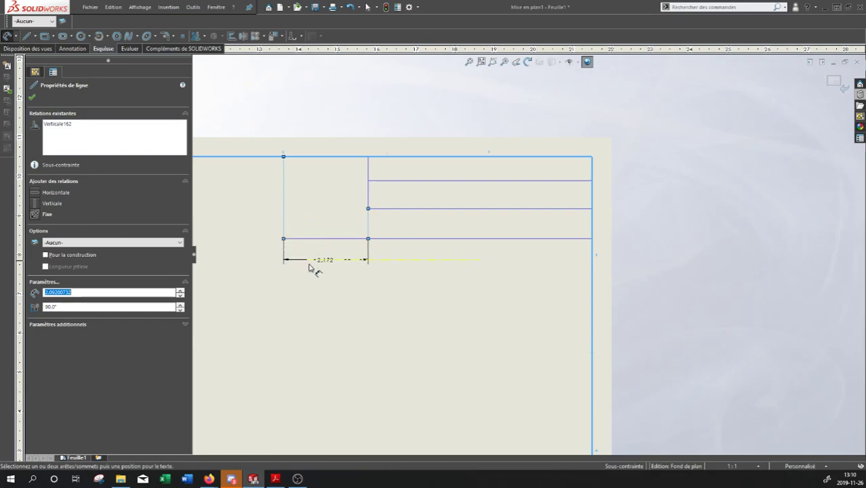
left_click(308, 269)
type("2")
key("Return")
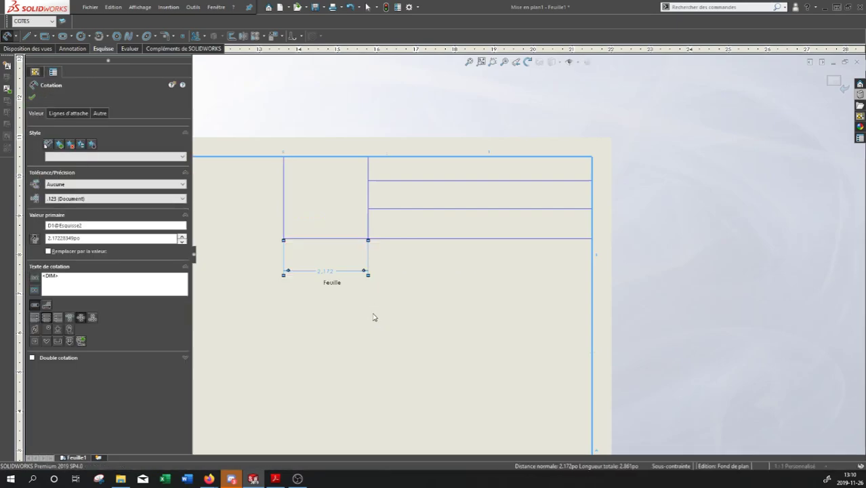
left_click(325, 157)
key("Escape")
key("Escape")
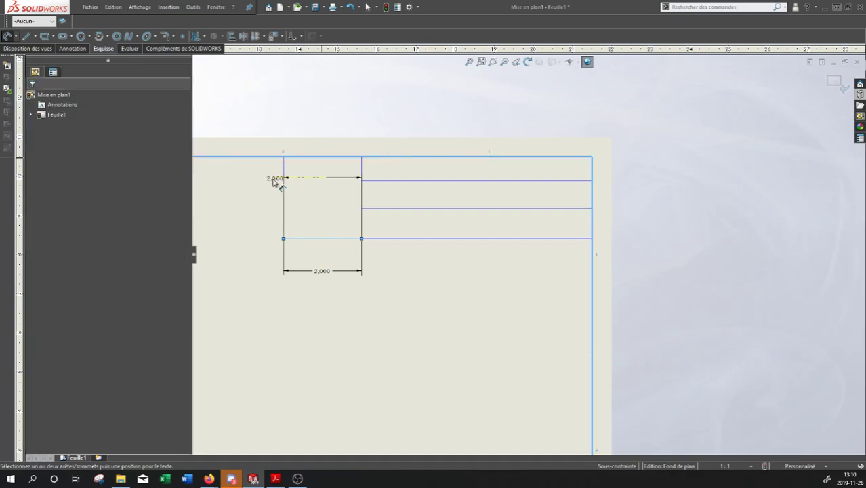
Dimension the box's height from its bottom edge to a point on the upper border line and set it to 2 in.
right_click_drag(318, 223, 329, 175)
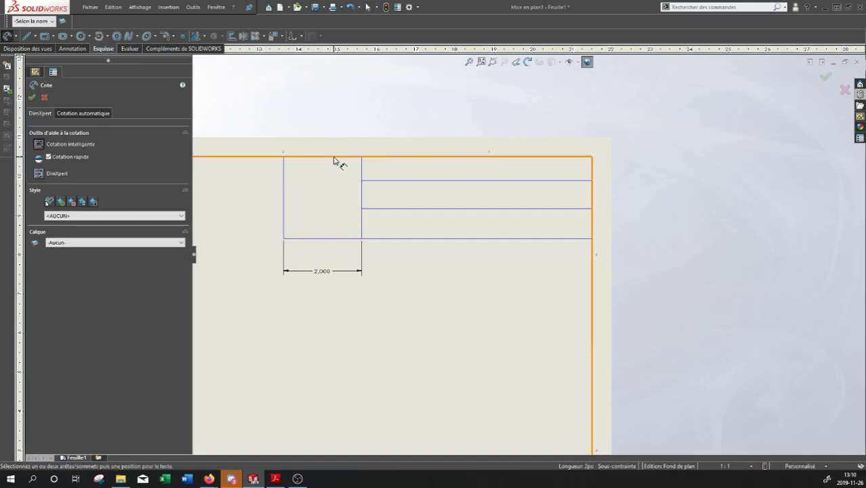
left_click(295, 234)
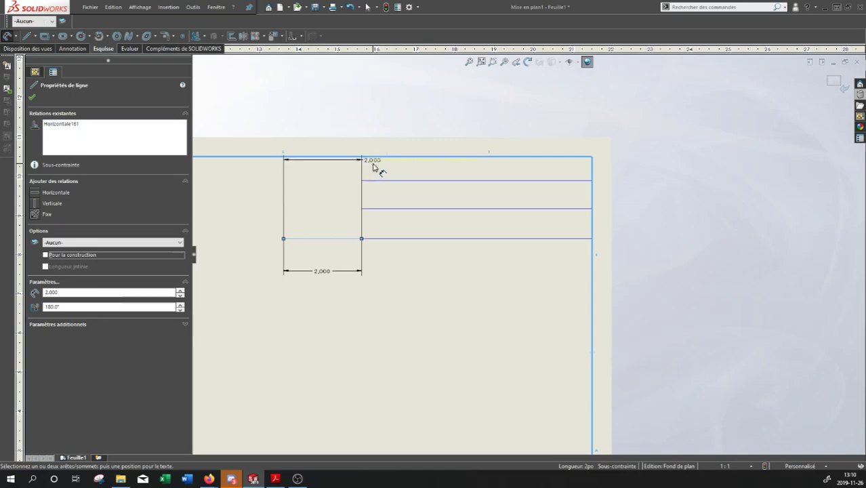
left_click(386, 157)
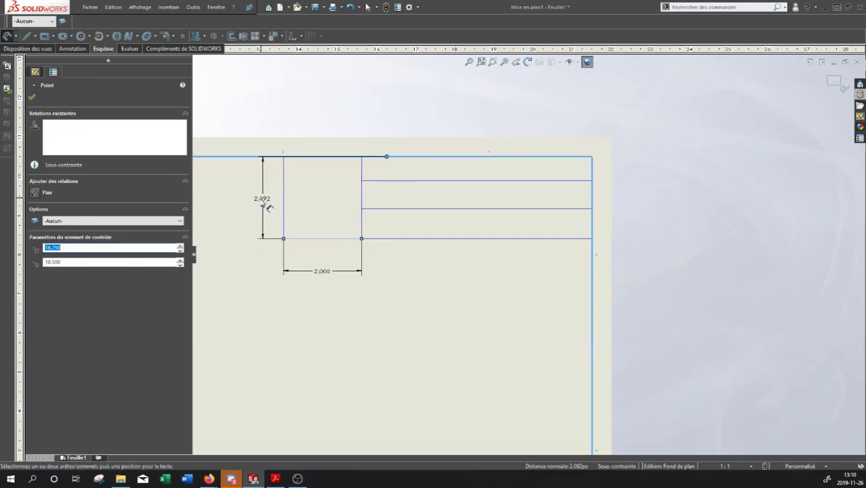
left_click(263, 199)
type("2")
key("Return")
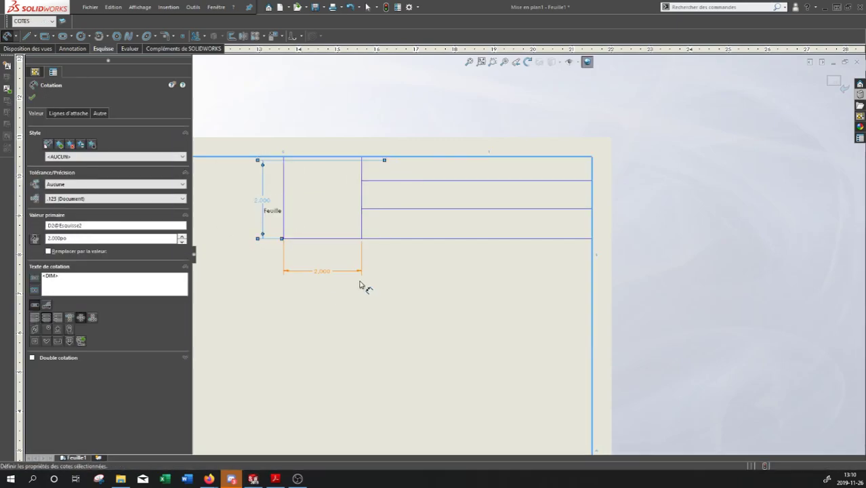
left_click(544, 181)
left_click(567, 157)
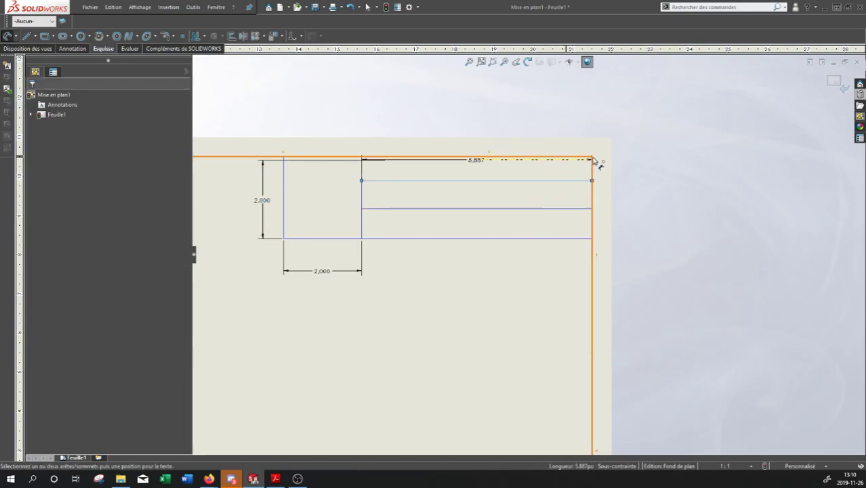
key("Escape")
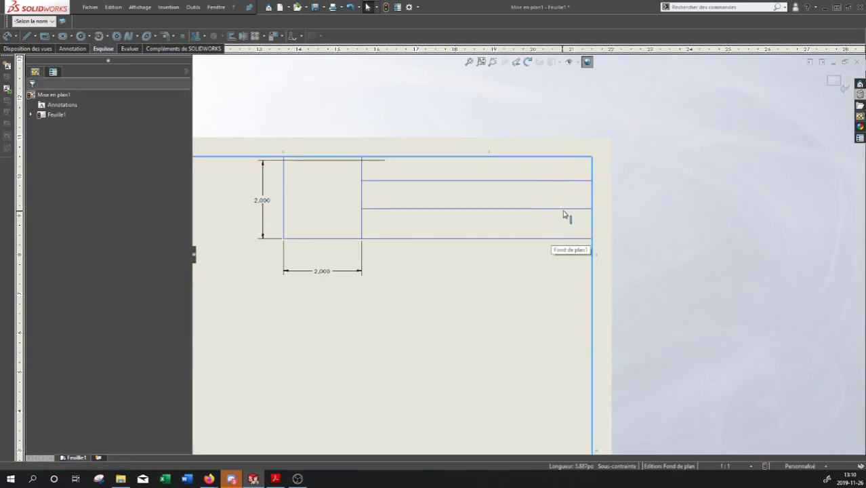
left_click(565, 210)
left_click(552, 239)
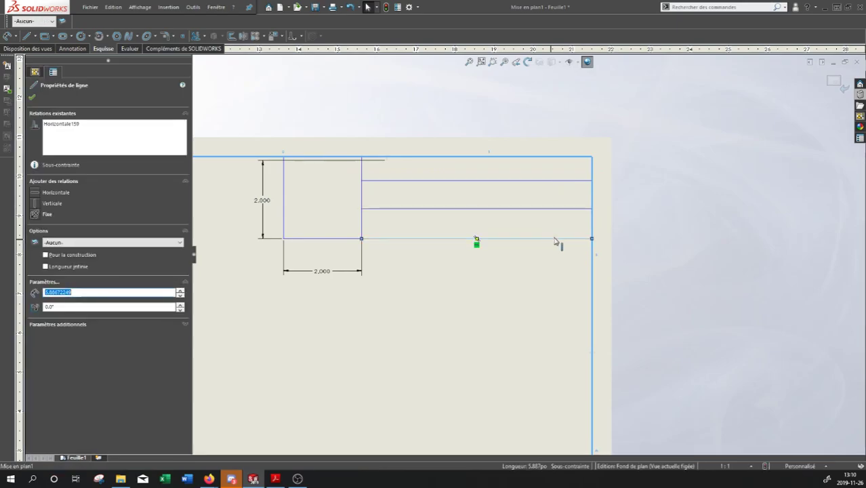
left_click(614, 225)
Dimension the height of the lowest row beyond the sheet's right edge and set it to 0.75 in.
key("d")
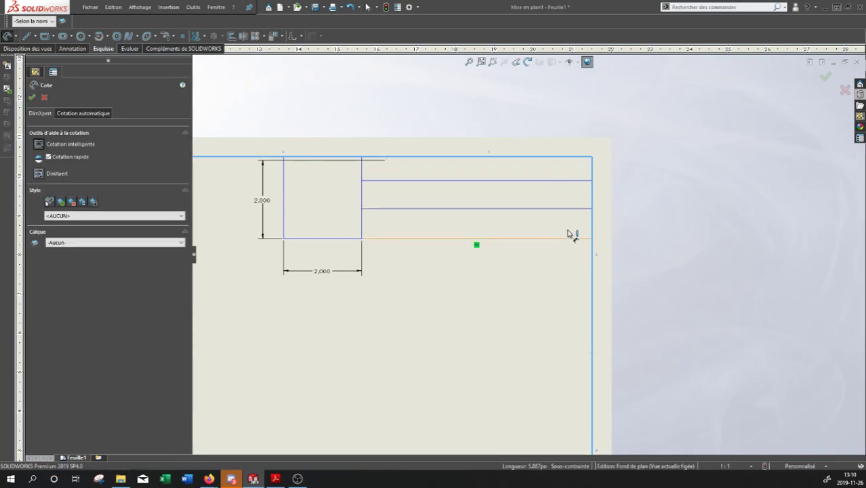
left_click(568, 238)
left_click(583, 209)
left_click(619, 224)
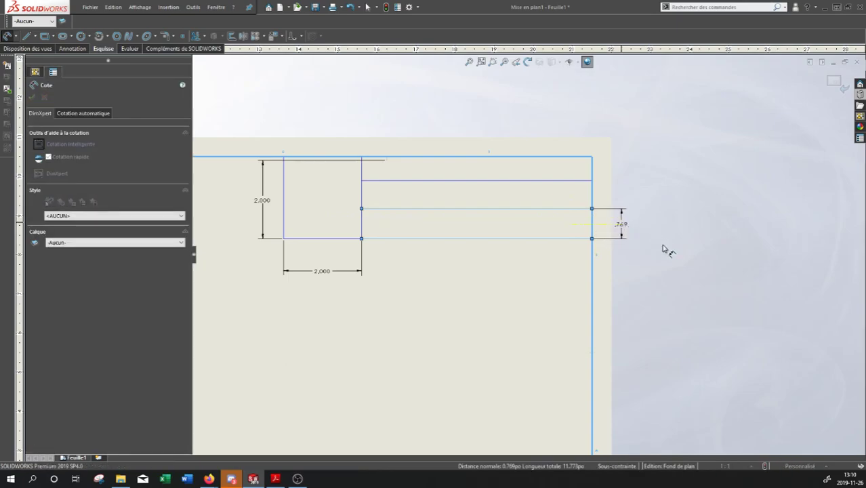
type("0.75")
key("Return")
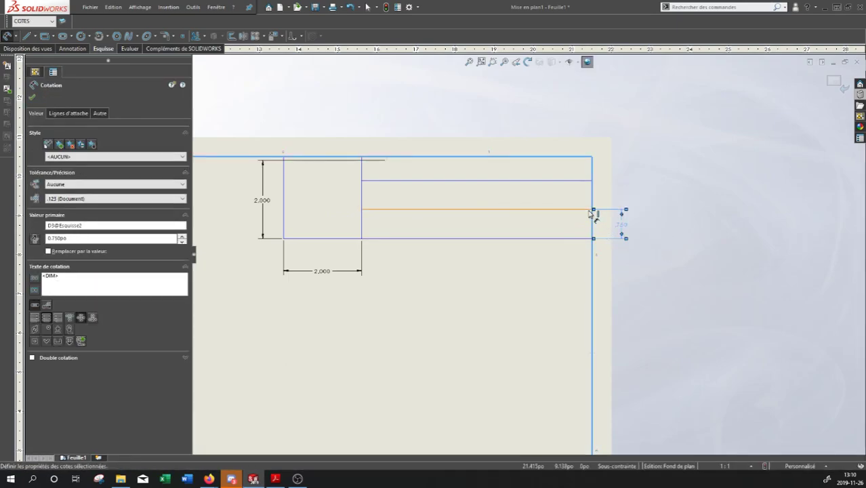
Dimension the height of the middle row above the lowest row's dimension, set it to 0.75 in and finish dimensioning.
left_click(585, 209)
left_click(585, 181)
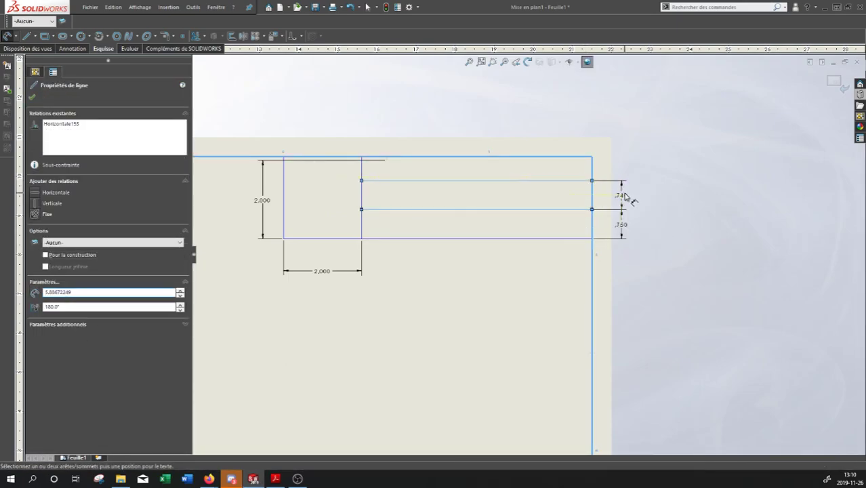
left_click(627, 199)
type("0.75")
key("Return")
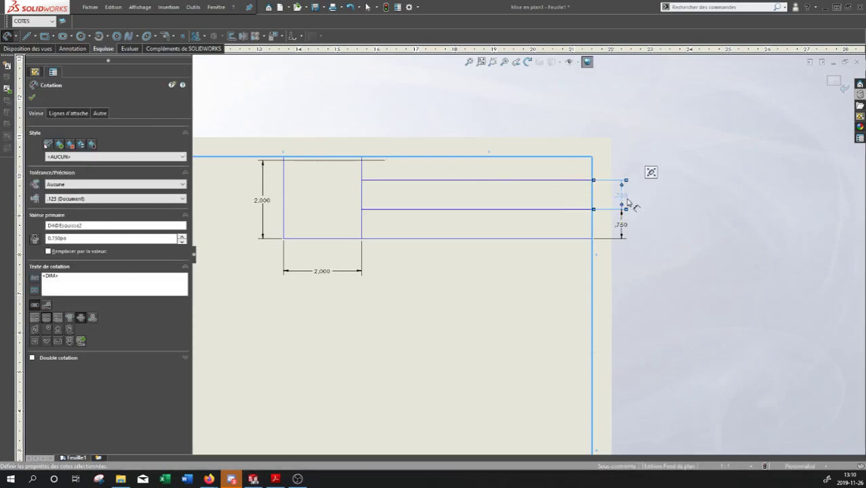
scroll(524, 273, "up", 1)
middle_click_drag(465, 303, 543, 283)
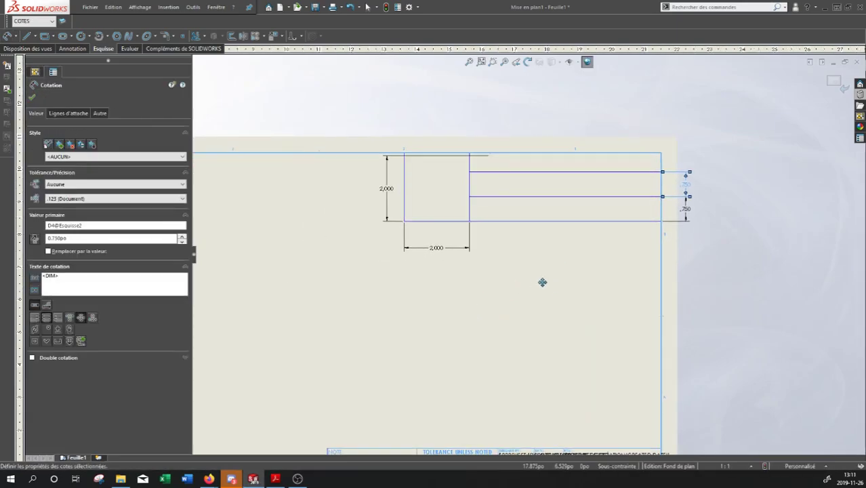
left_click(32, 97)
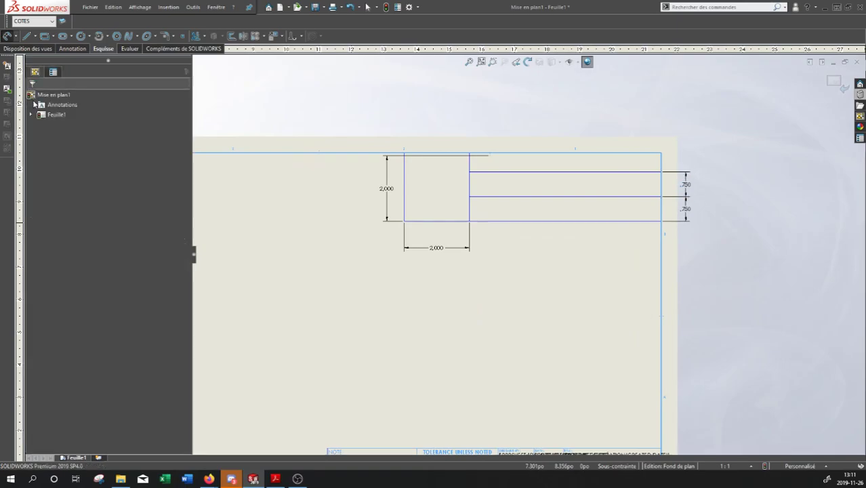
scroll(487, 274, "down", 1)
middle_click_drag(495, 252, 457, 273)
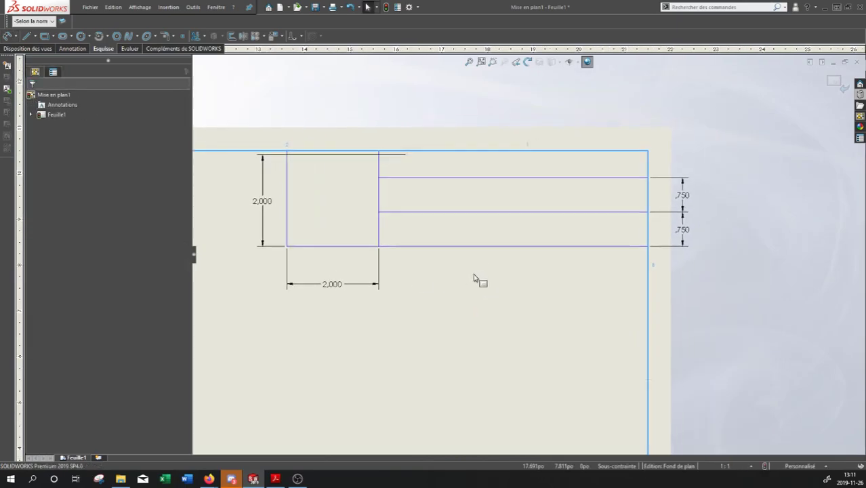
scroll(400, 234, "up", 4)
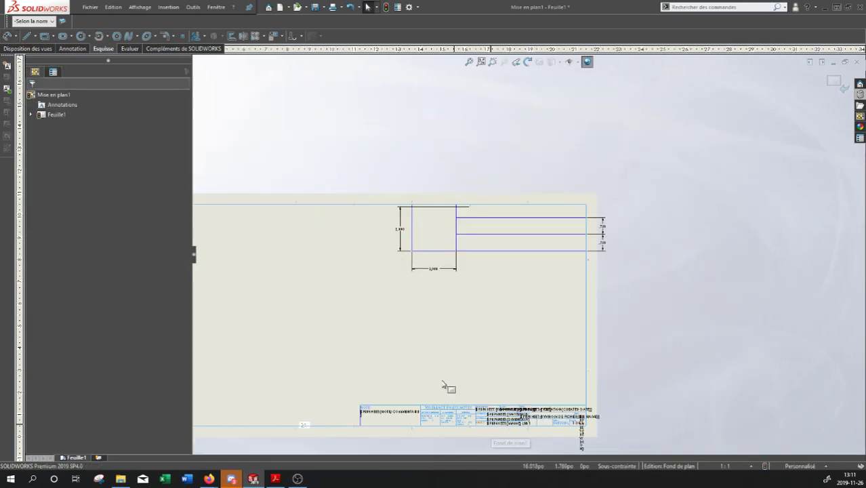
scroll(477, 238, "down", 2)
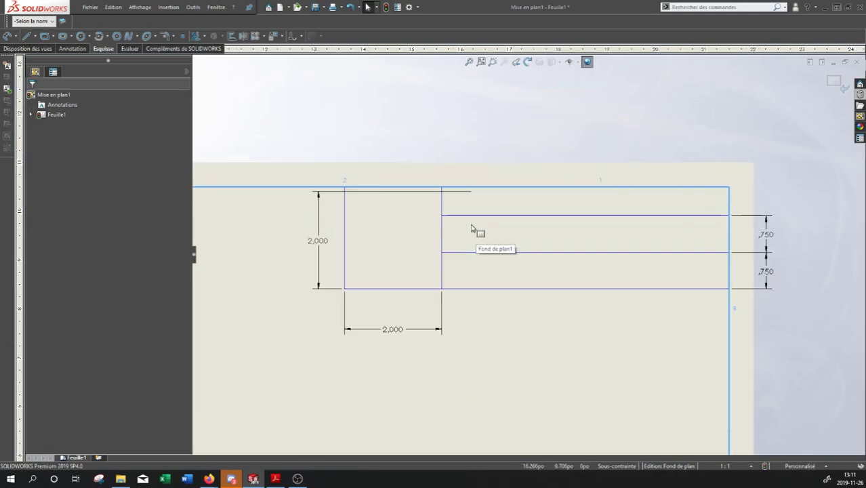
scroll(470, 228, "down", 1)
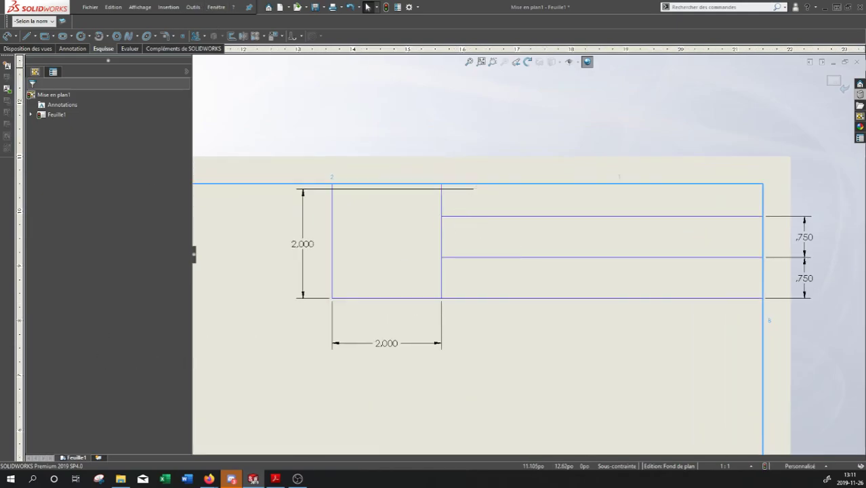
Open the reference image car1.JPG from the desktop, examine its title block, and return to the full-size SOLIDWORKS drawing window.
double_click(455, 6)
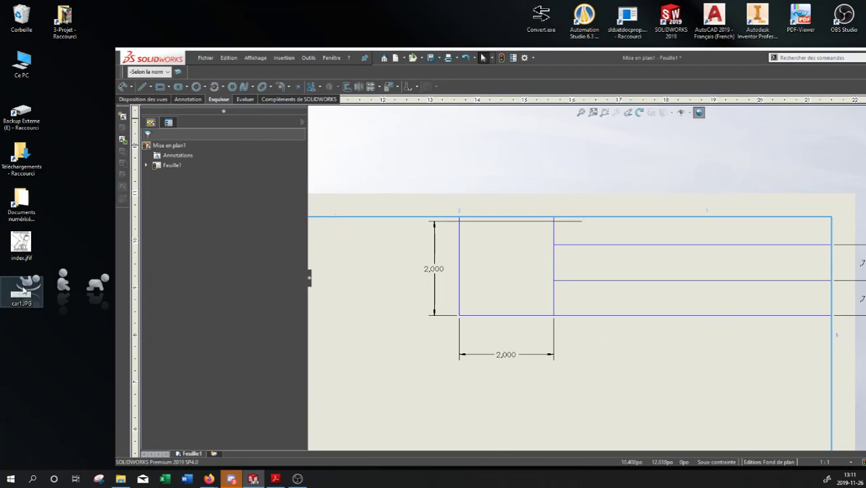
double_click(24, 293)
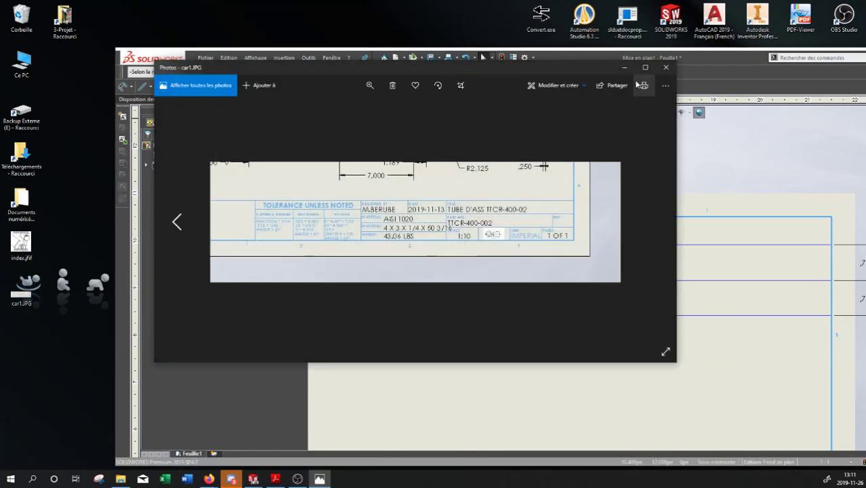
left_click(643, 69)
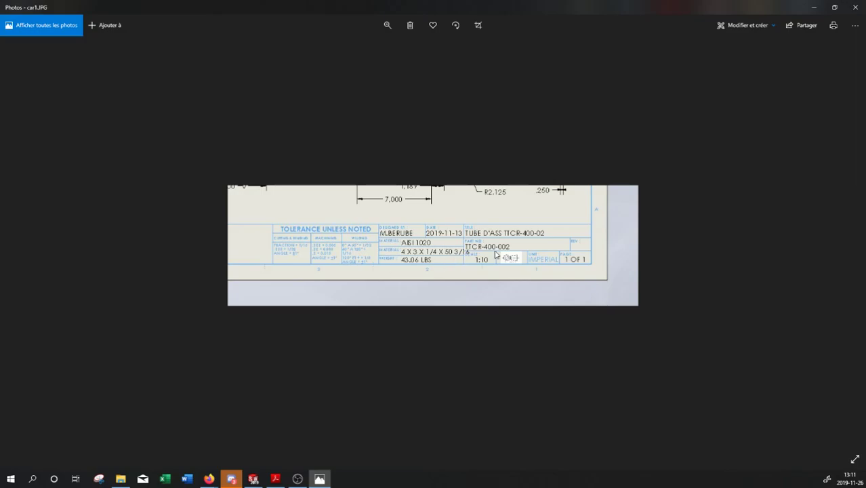
left_click(815, 9)
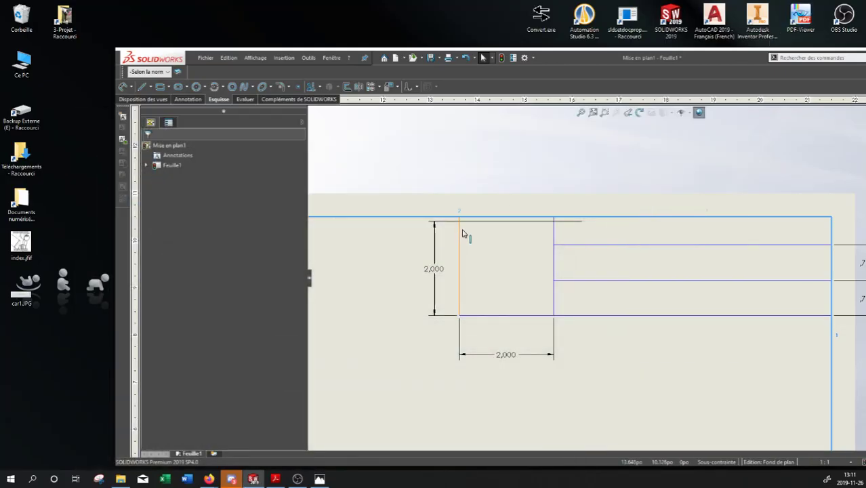
left_click_drag(544, 60, 442, 51)
double_click(442, 50)
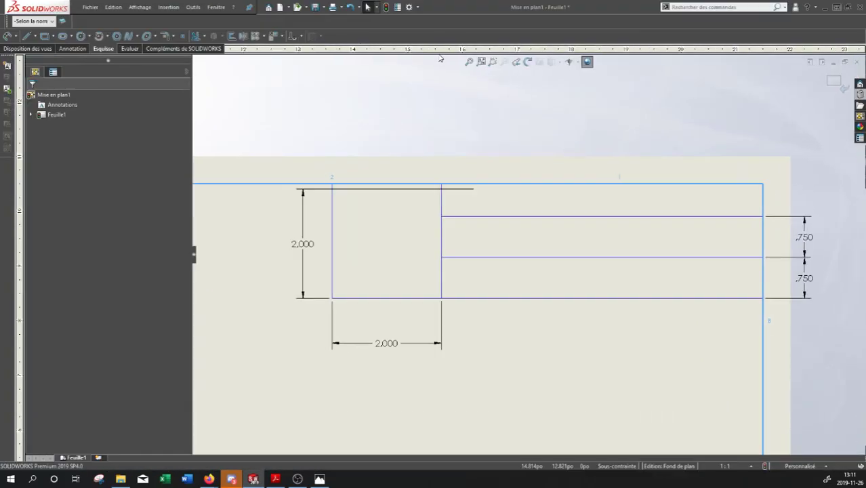
left_click(73, 49)
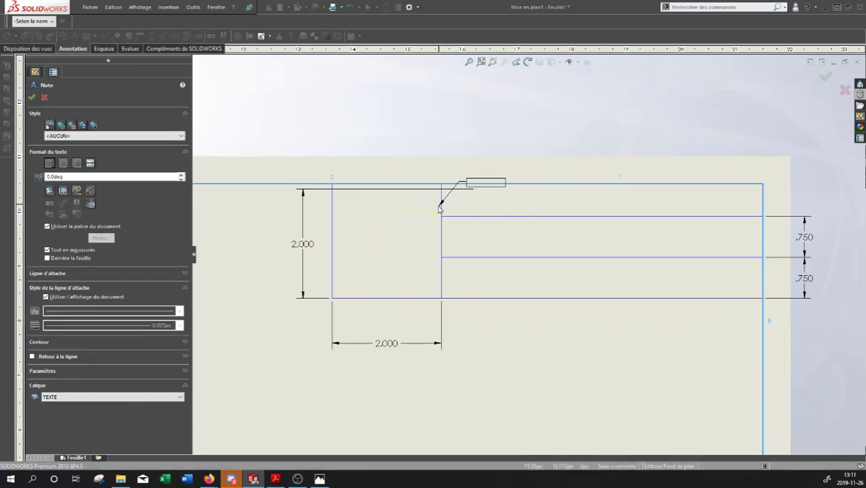
scroll(439, 209, "down", 2)
left_click(467, 199)
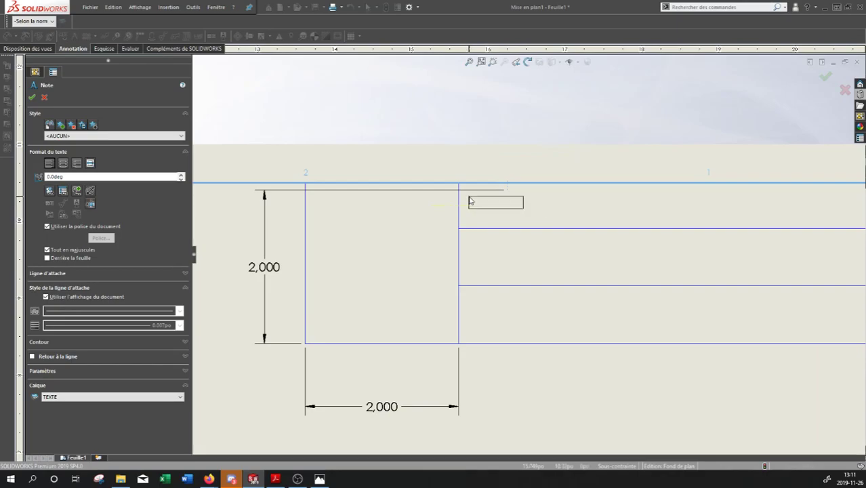
type("XXXXXXX")
left_click(532, 221)
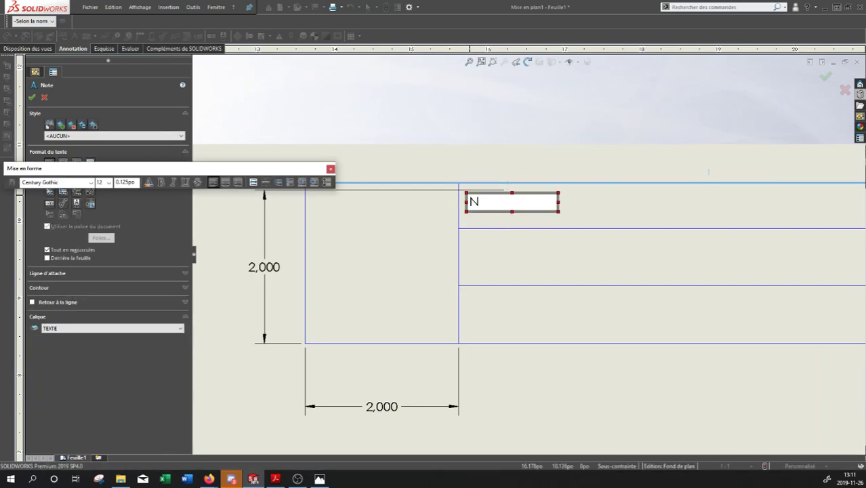
type("NUMÉRO DE PIECE:")
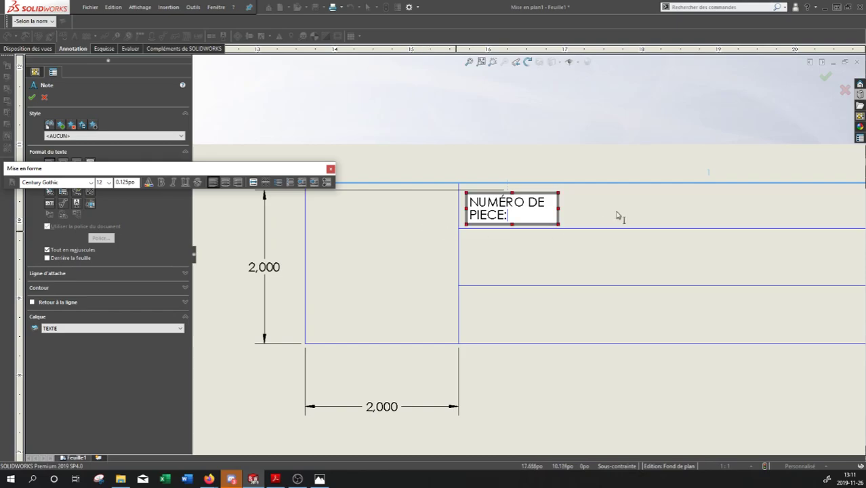
left_click_drag(559, 208, 616, 191)
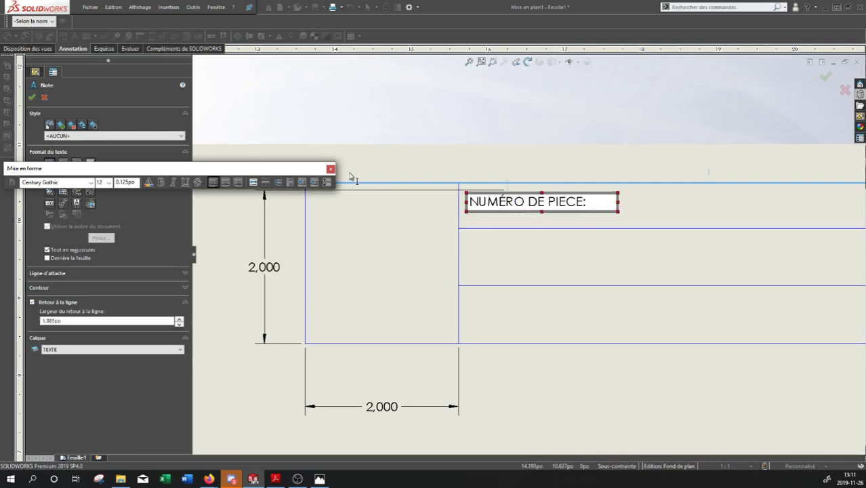
key("Escape")
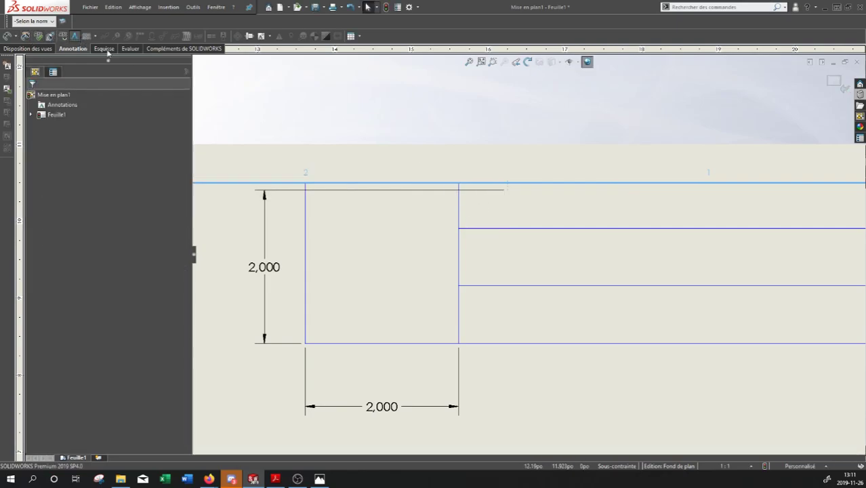
Add the note "NUMÉRO DE PIECE" in the table's upper row and move it into the row's upper-left corner.
left_click_drag(471, 195, 701, 216)
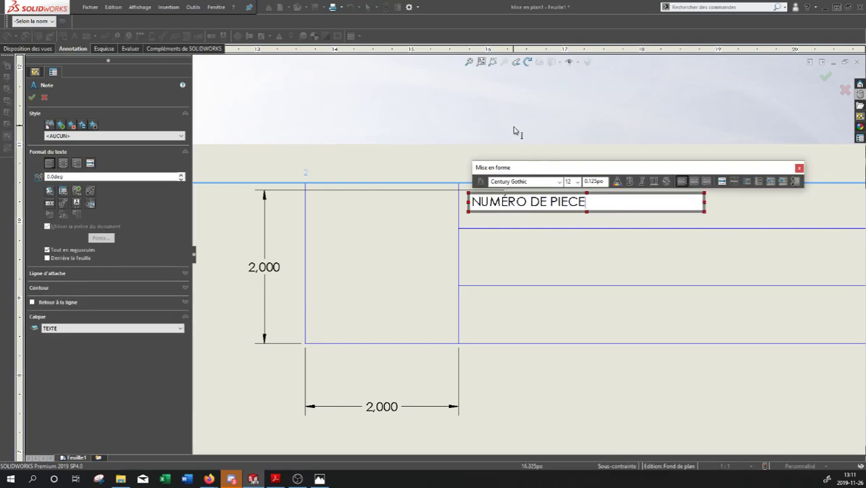
left_click(515, 130)
key("Escape")
left_click_drag(503, 204, 493, 199)
Add the note "MATÉRIAU ET POIDS" without a leader in the upper-left corner of the table's middle row.
scroll(432, 265, "up", 1)
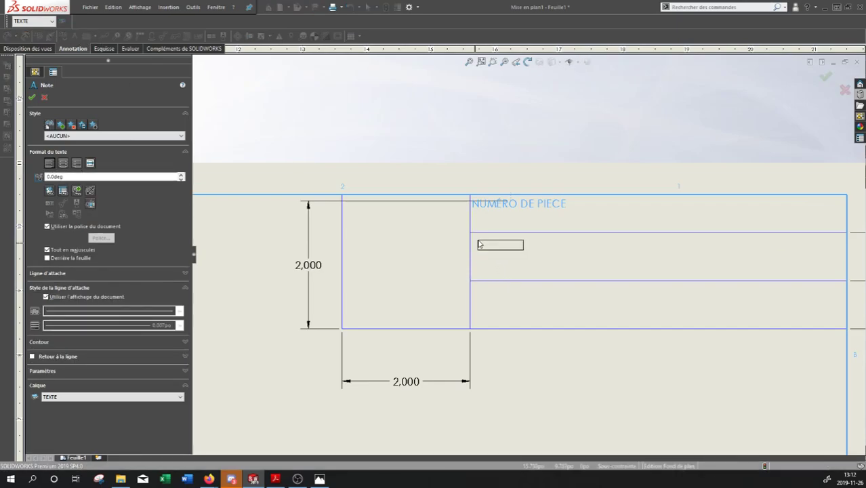
left_click(474, 236)
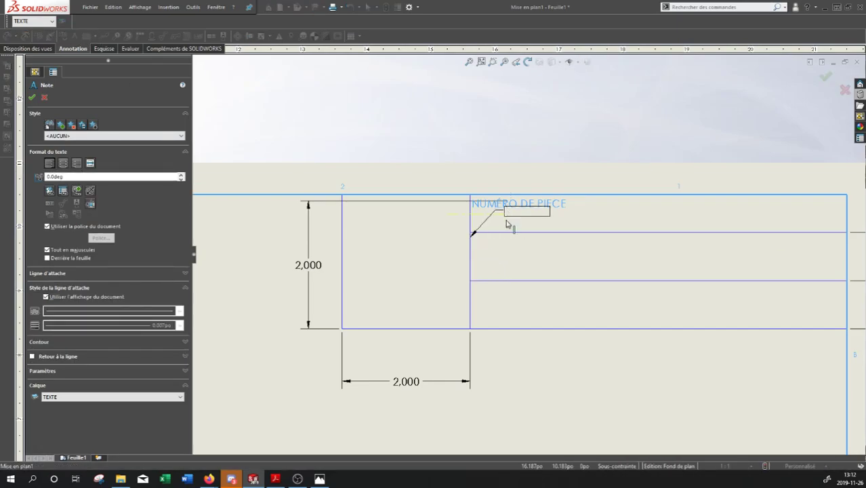
key("Escape")
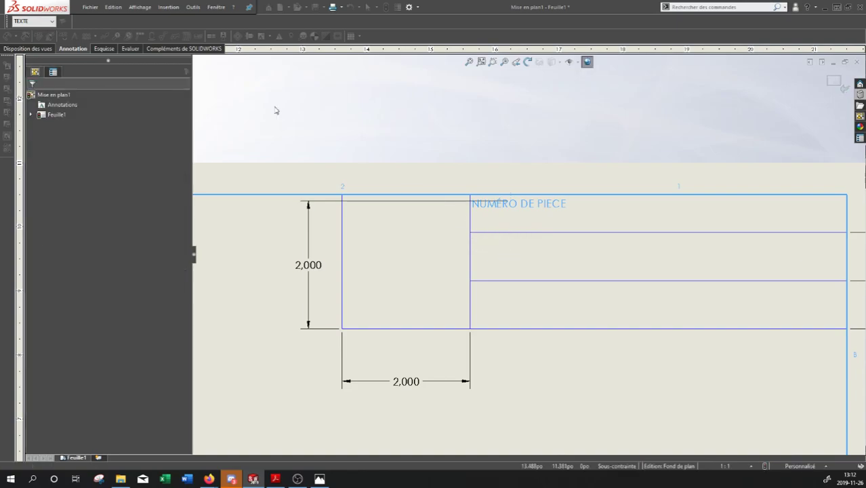
left_click(474, 241)
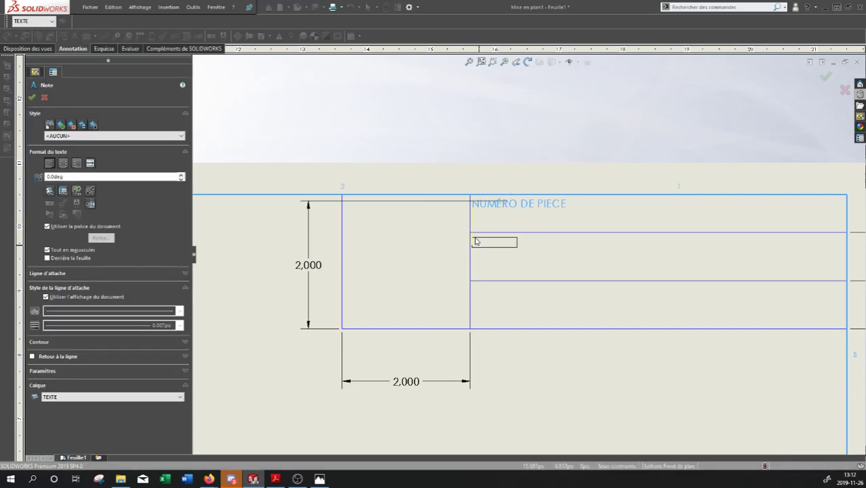
left_click(474, 240)
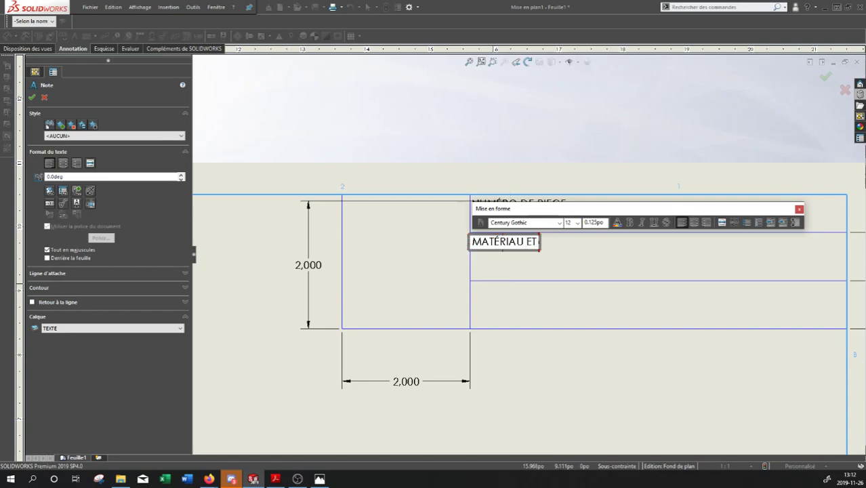
type("IDS")
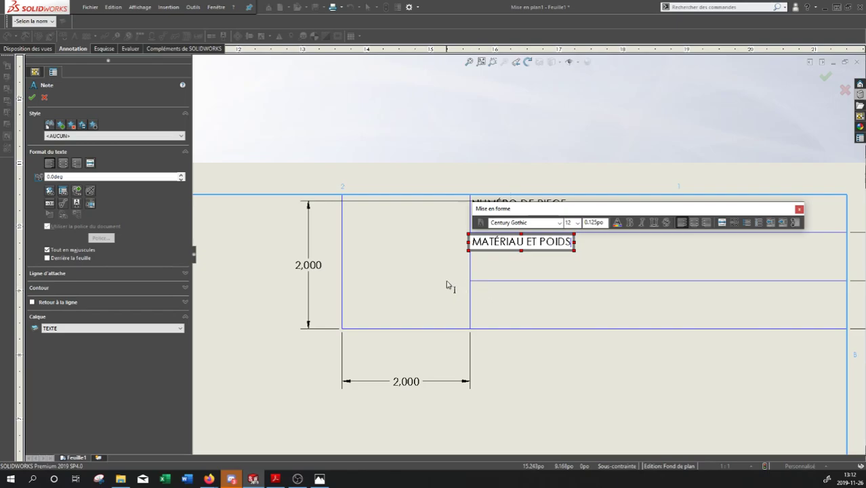
left_click(535, 281)
key("Escape")
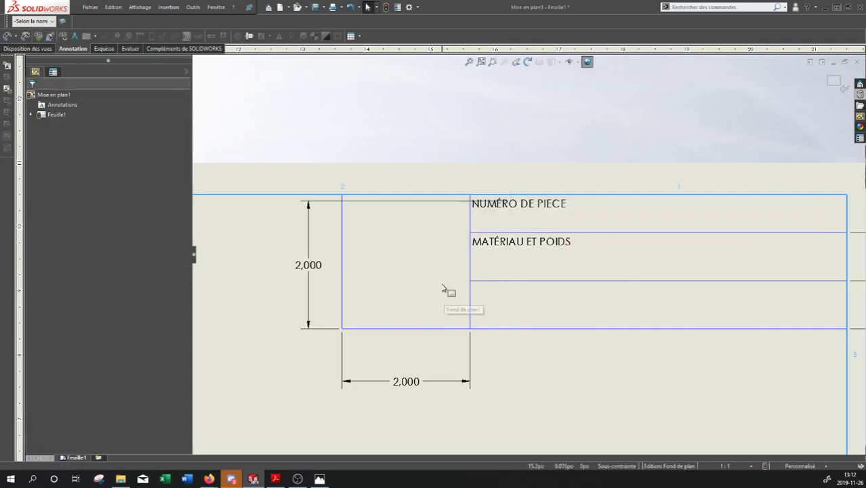
Add the note "PAGE" in the upper-left corner of the table's lowest row.
key("Return")
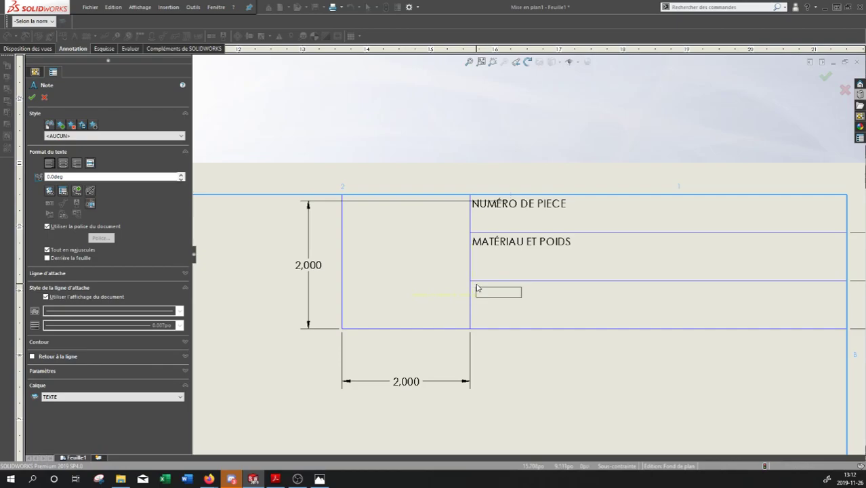
left_click_drag(476, 288, 610, 305)
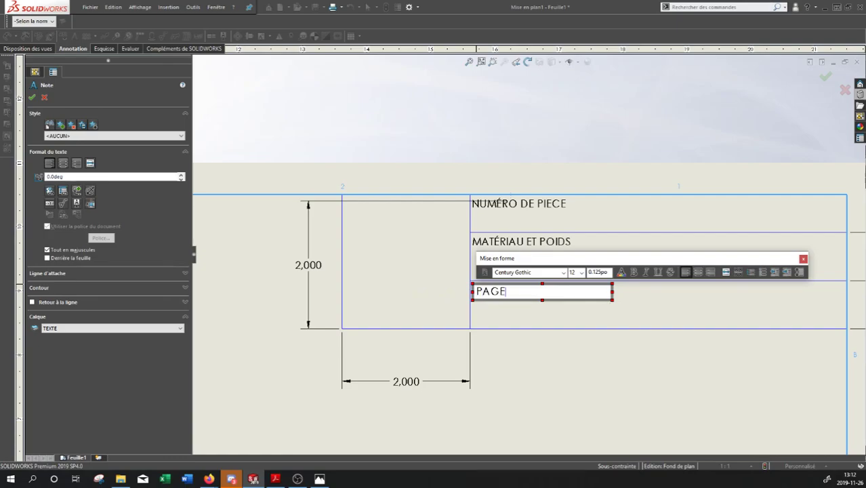
left_click(521, 356)
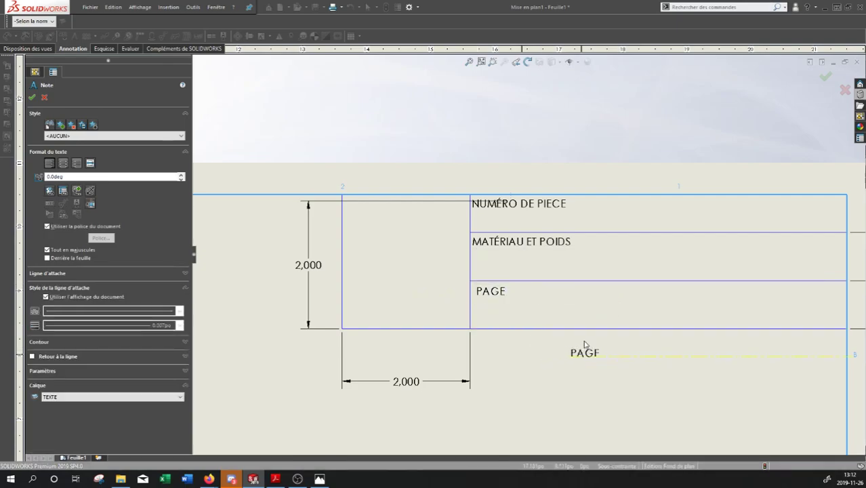
key("Escape")
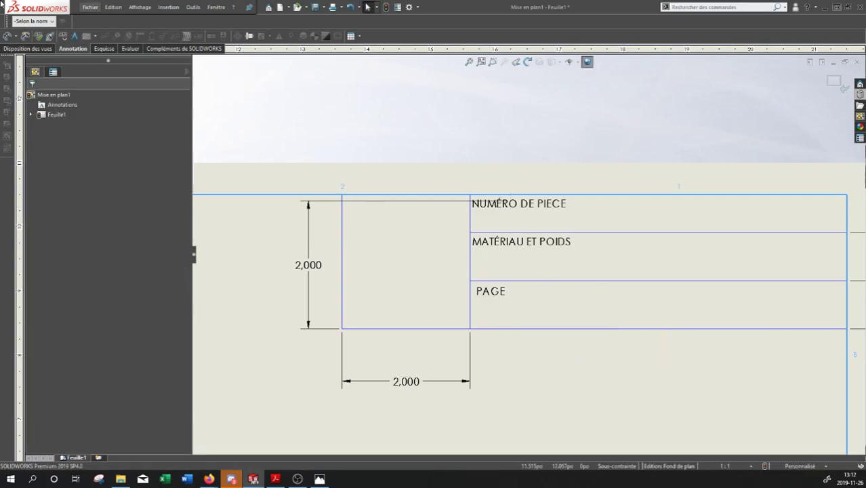
Add the note "DE" near the middle of the table's lowest row.
key("Return")
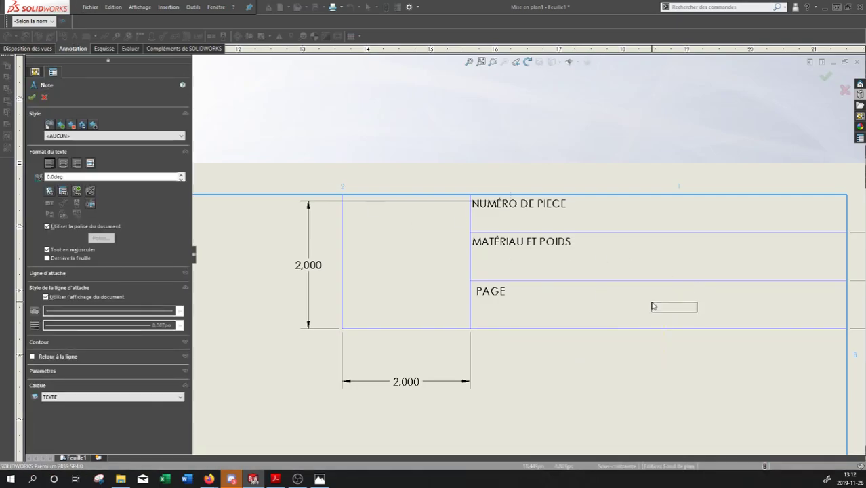
left_click(649, 301)
type("DE")
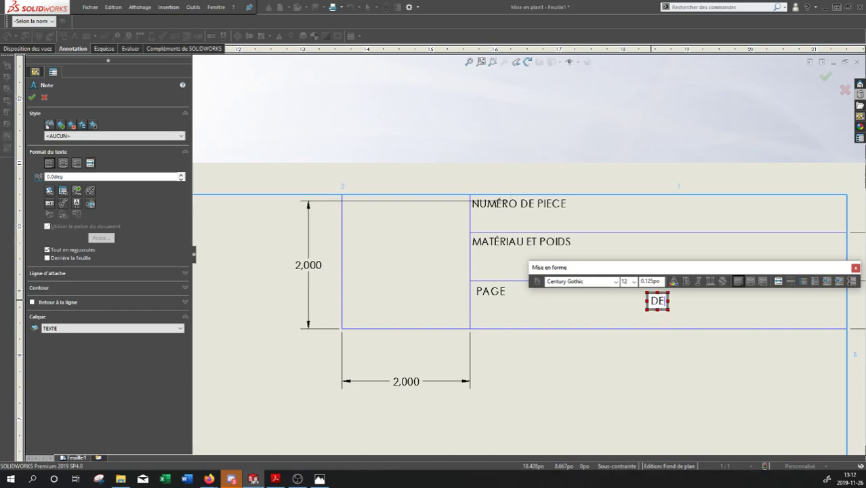
left_click(639, 381)
key("Escape")
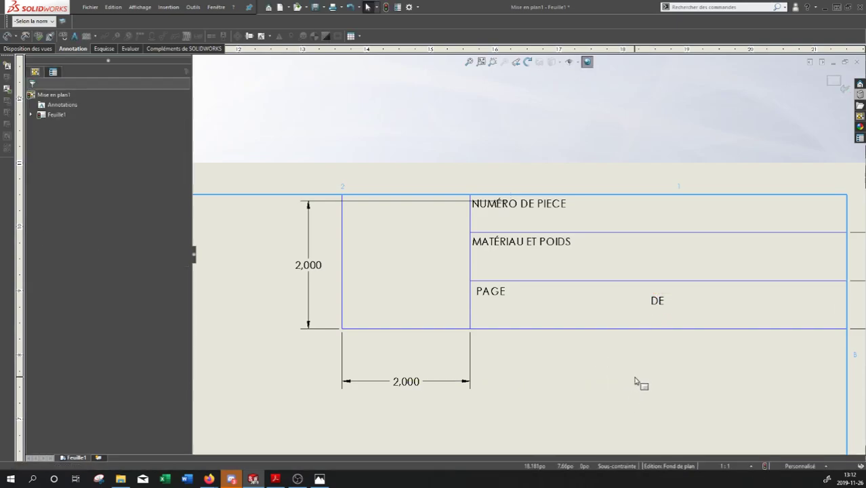
Select the whole upper-right table with its lines, dimensions and notes and assign the selection to the FORMAT layer.
middle_click_drag(634, 380, 609, 366)
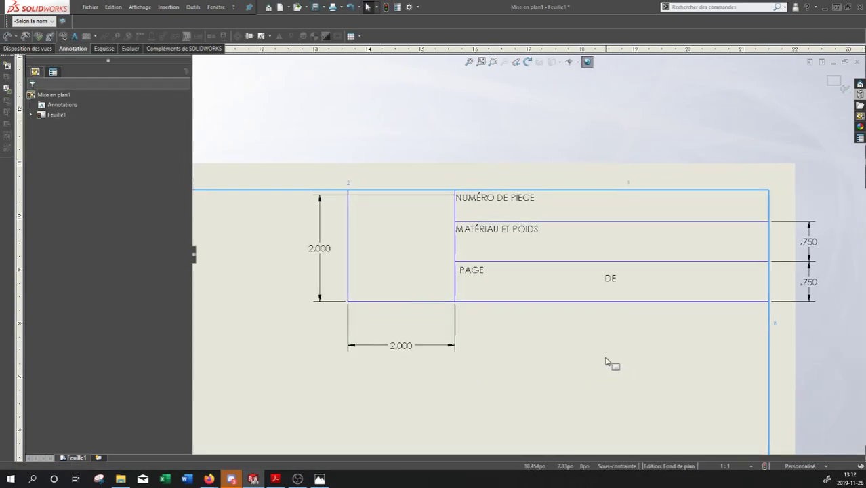
scroll(605, 348, "up", 2)
middle_click_drag(601, 344, 583, 330)
left_click_drag(757, 147, 308, 356)
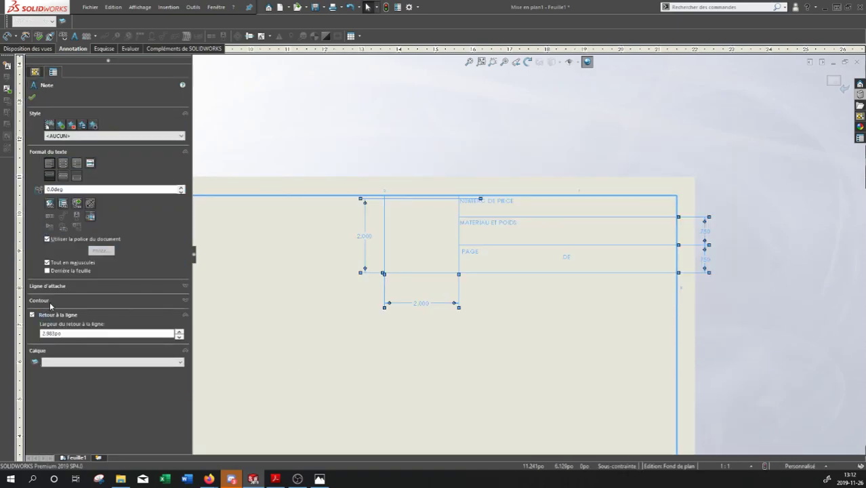
left_click(65, 362)
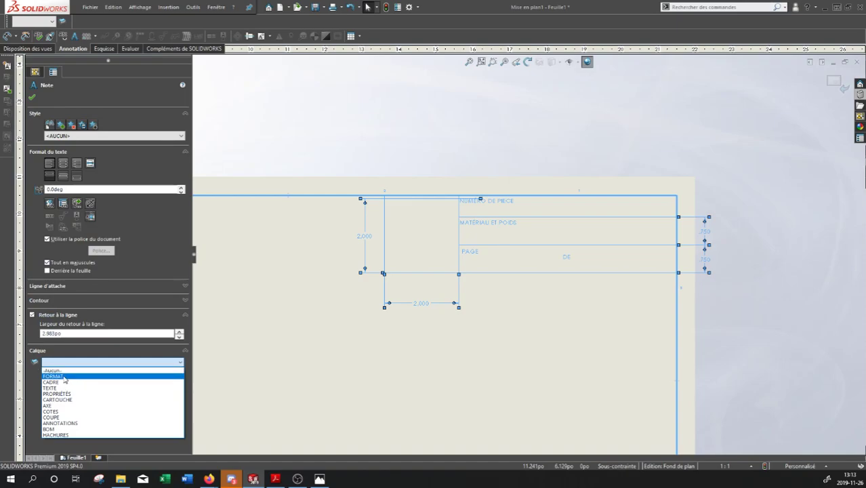
left_click(65, 377)
left_click(32, 99)
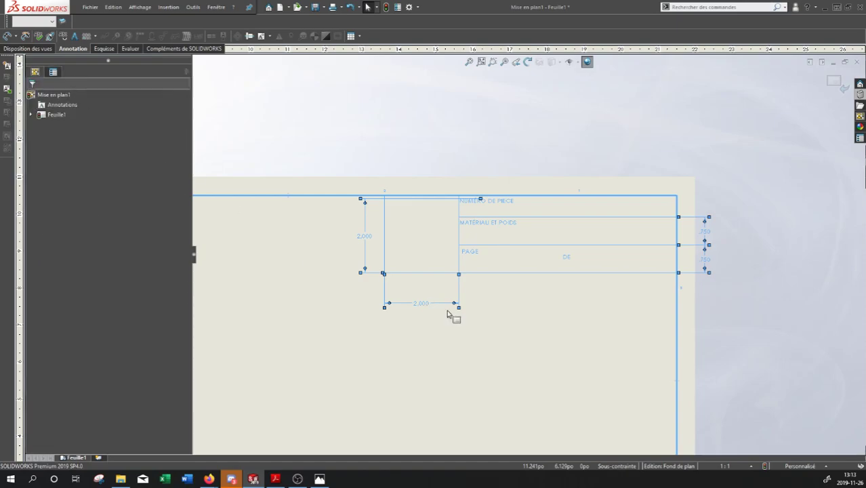
Exit sheet format editing and check the new table against the whole sheet.
scroll(515, 285, "down", 2)
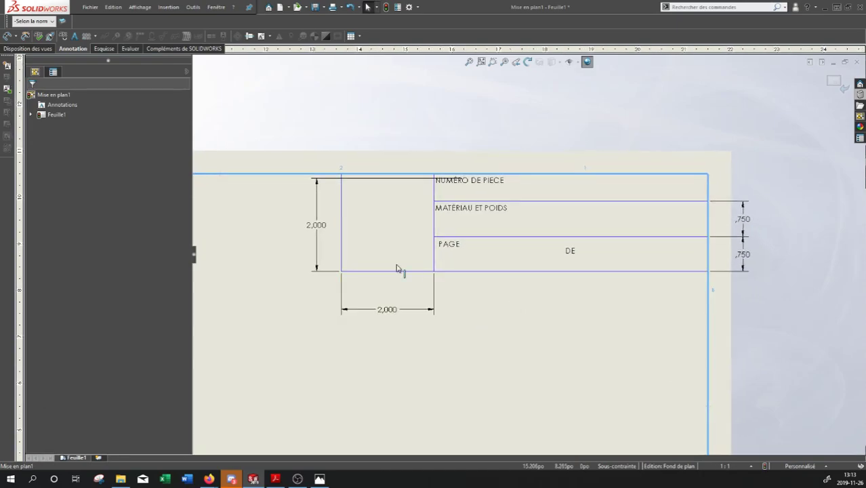
scroll(583, 259, "up", 1)
scroll(570, 317, "up", 3)
middle_click_drag(635, 290, 657, 235)
scroll(656, 235, "down", 2)
left_click(835, 82)
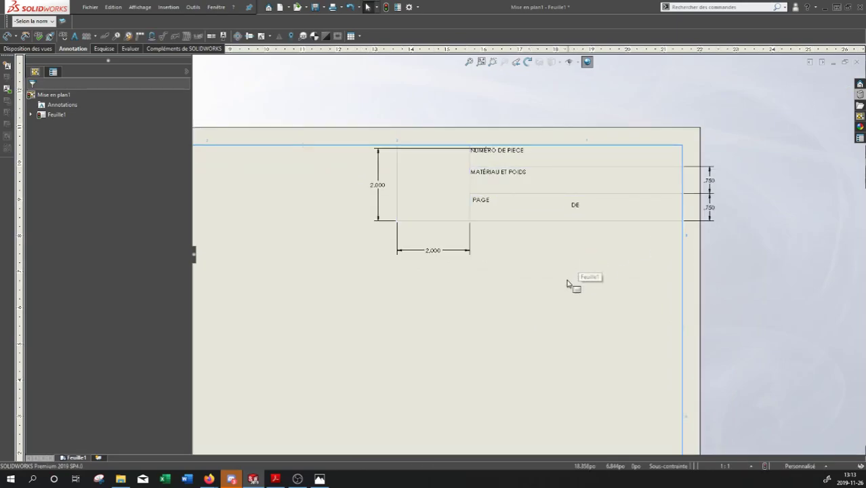
scroll(552, 287, "up", 3)
scroll(484, 212, "down", 3)
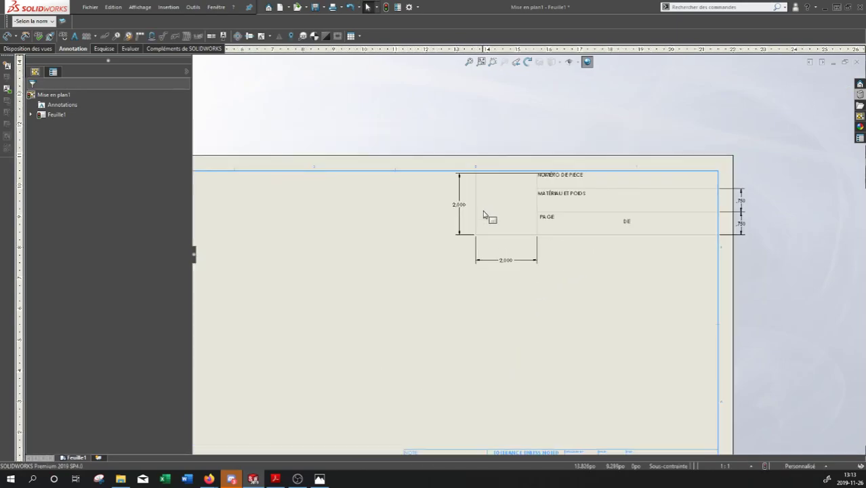
scroll(542, 321, "up", 3)
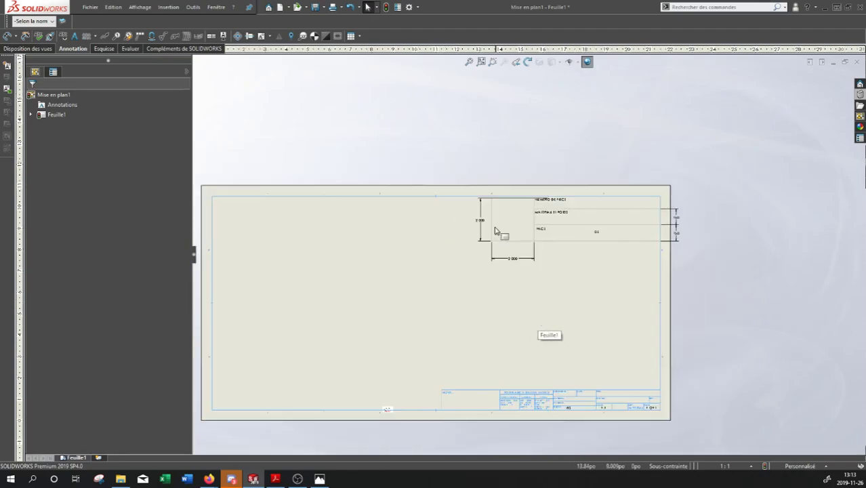
scroll(501, 230, "down", 3)
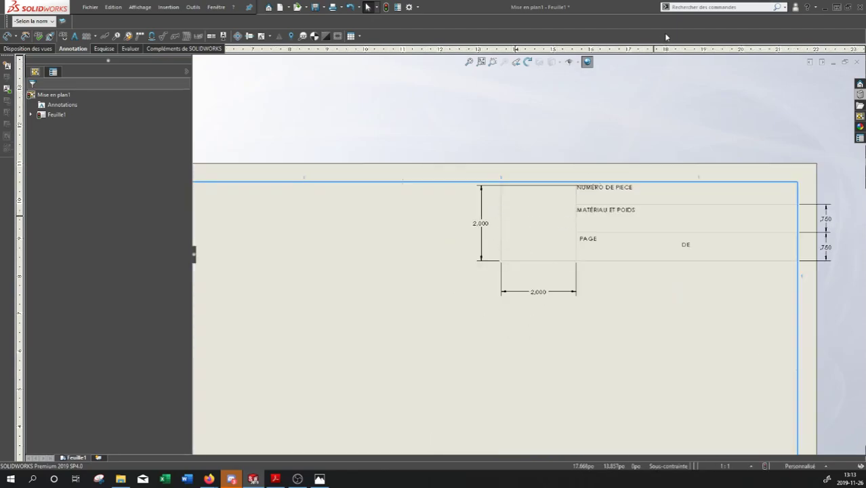
Search the commands for "calque", open the layer properties, examine the layers' colours and line styles, and close the list.
middle_click_drag(762, 147, 711, 145)
left_click(680, 8)
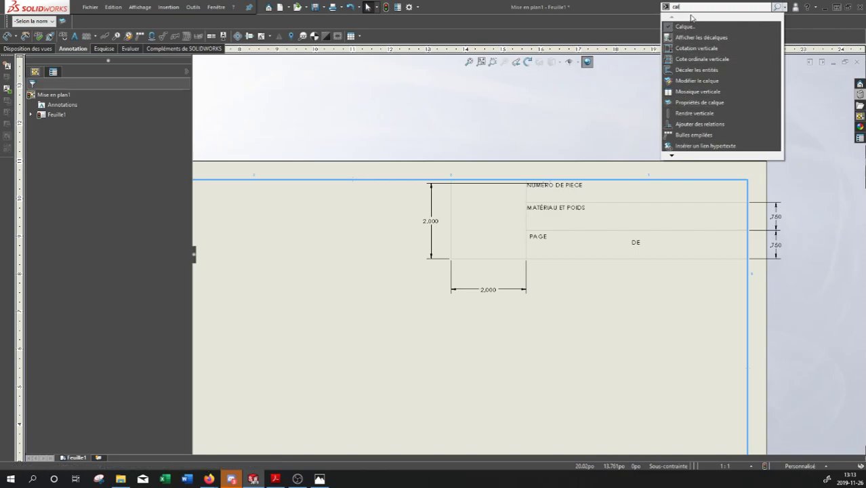
type("e")
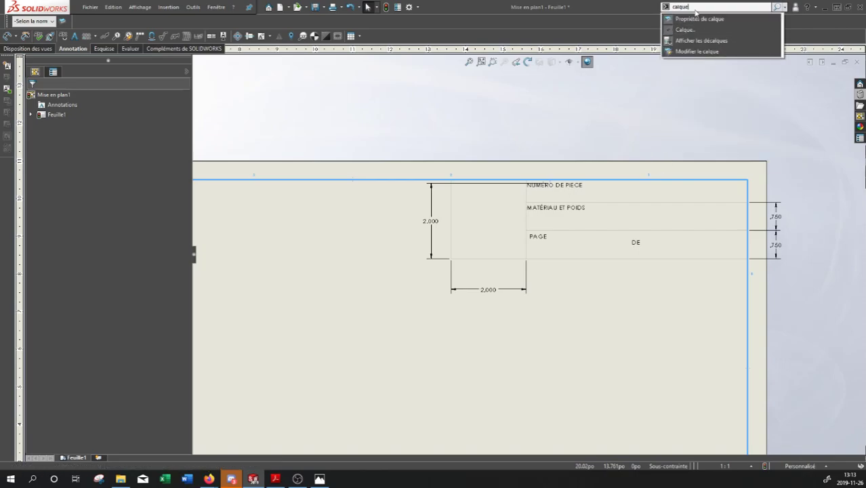
left_click(695, 19)
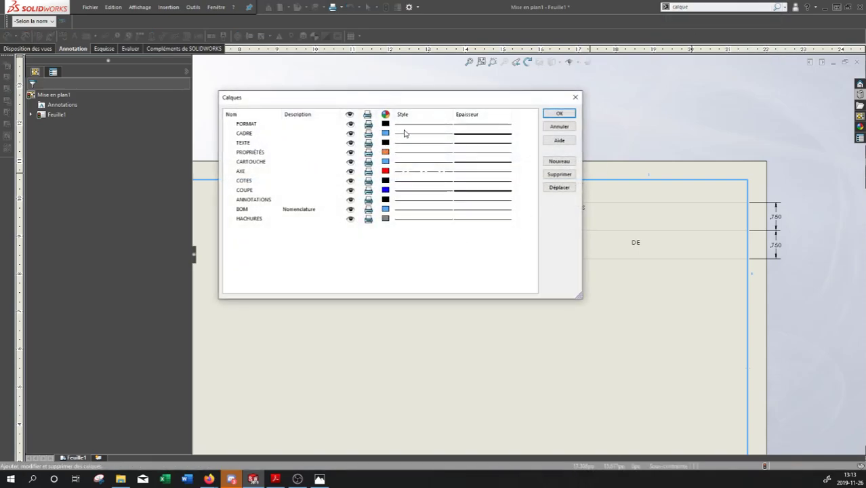
left_click(573, 99)
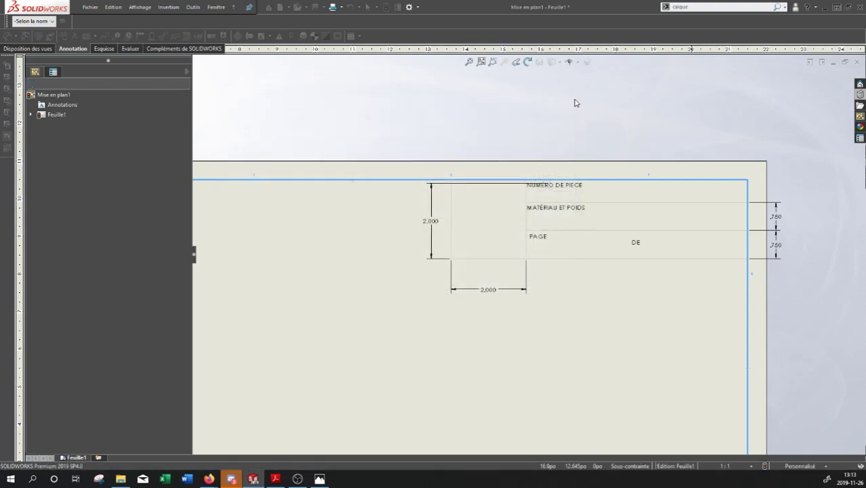
scroll(561, 288, "up", 1)
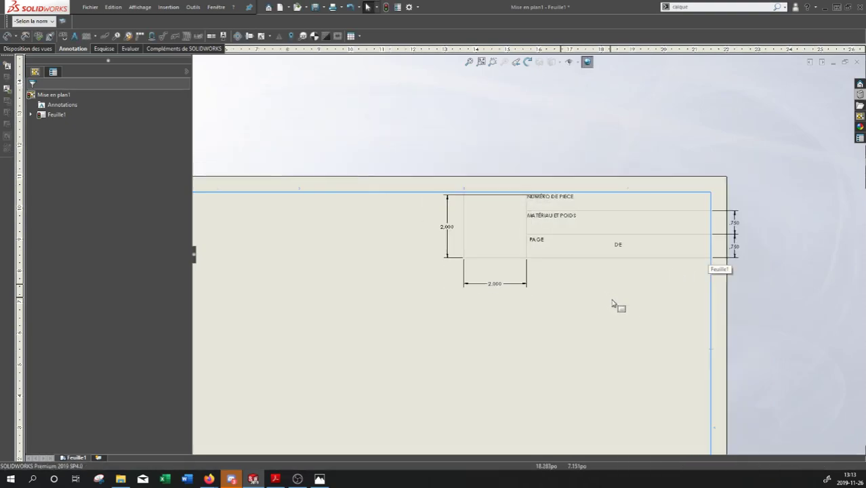
Reopen the sheet format Fond de plan1, examine the upper-right table's lines, notes and dimensions, and return to the whole sheet.
scroll(606, 302, "up", 1)
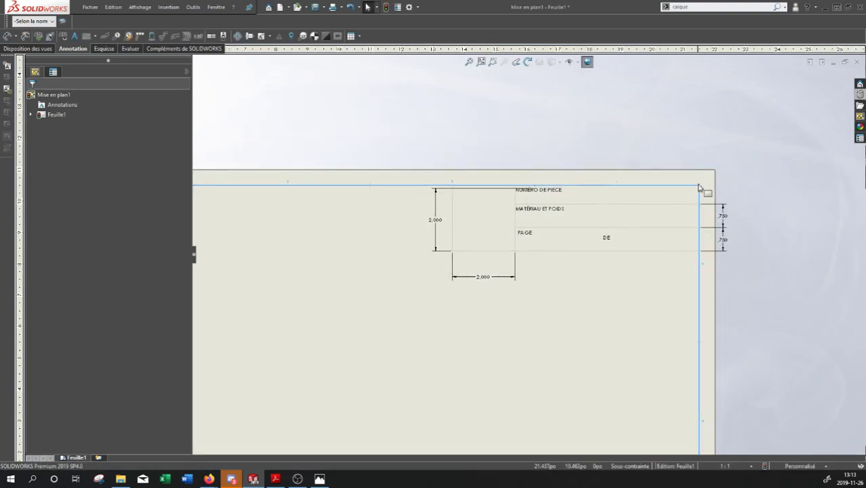
left_click(31, 116)
left_click(61, 125)
right_click(61, 124)
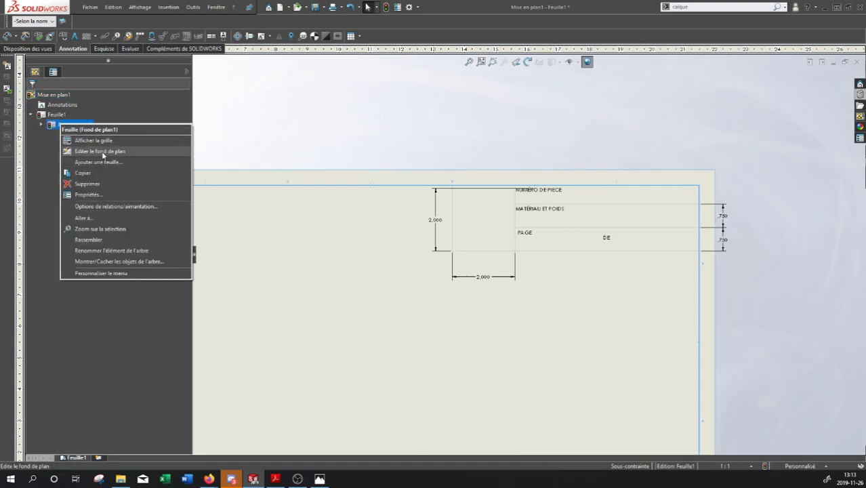
left_click(102, 151)
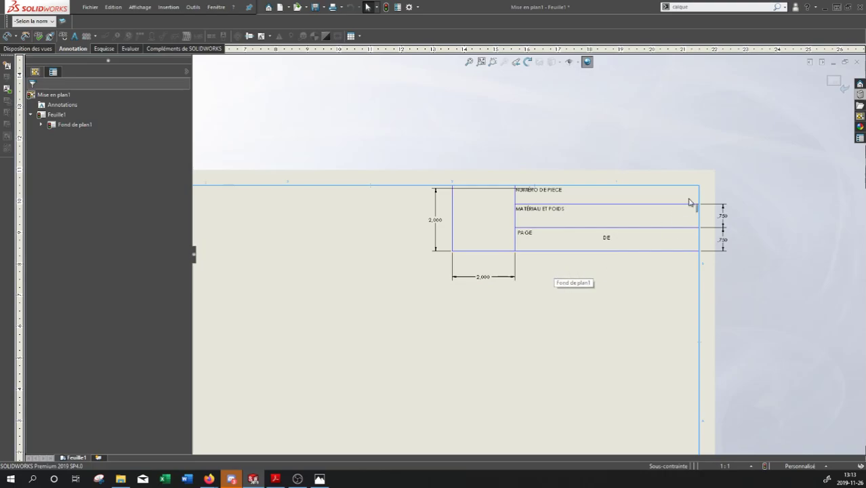
scroll(537, 219, "down", 4)
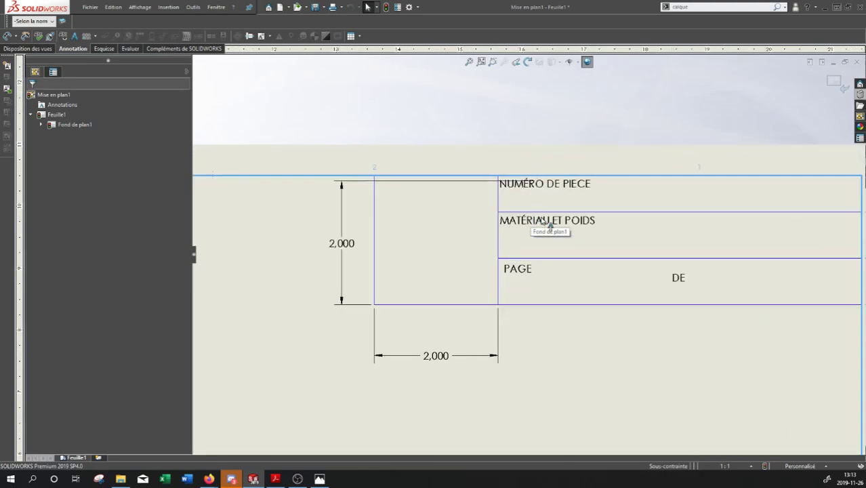
scroll(647, 252, "up", 4)
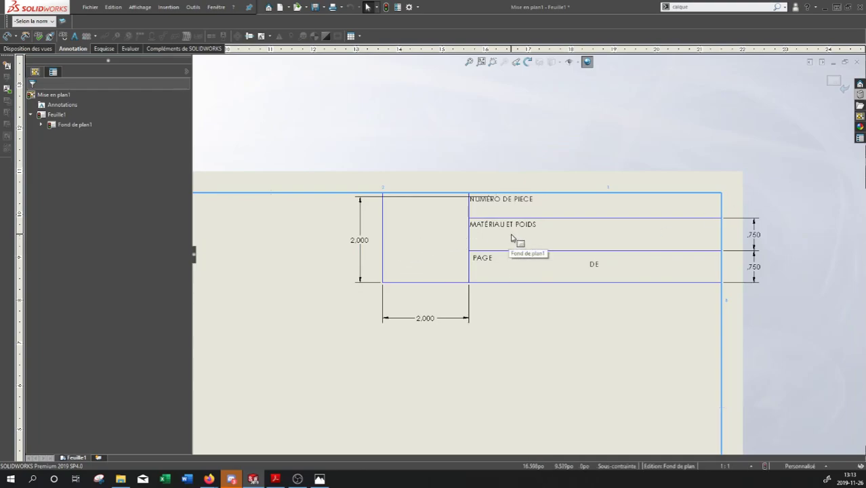
middle_click_drag(510, 229, 505, 229)
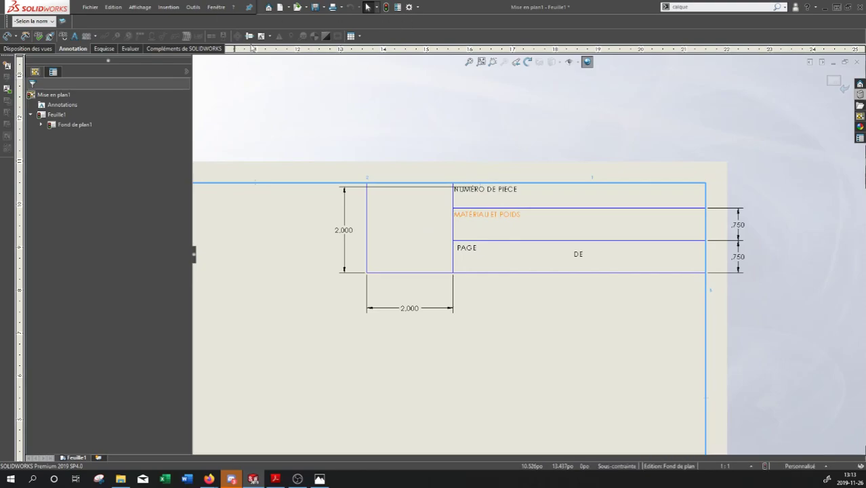
middle_click_drag(354, 310, 410, 251)
left_click(838, 82)
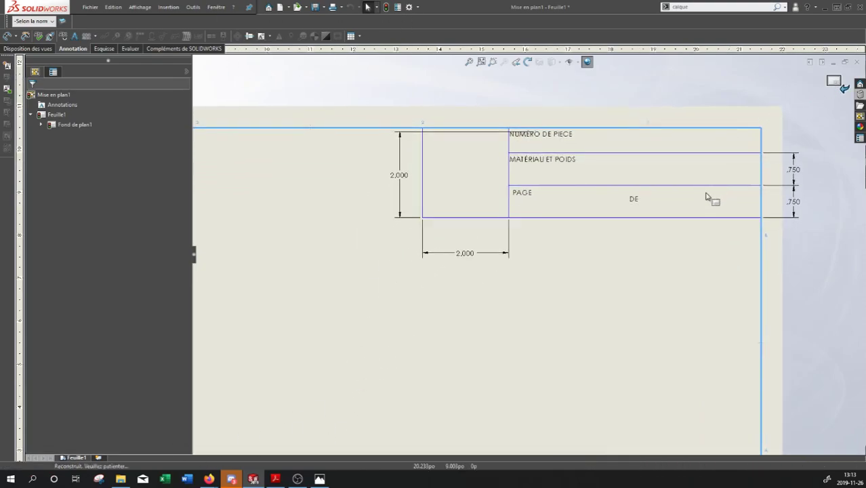
scroll(590, 229, "up", 4)
scroll(512, 260, "up", 1)
middle_click_drag(401, 305, 458, 271)
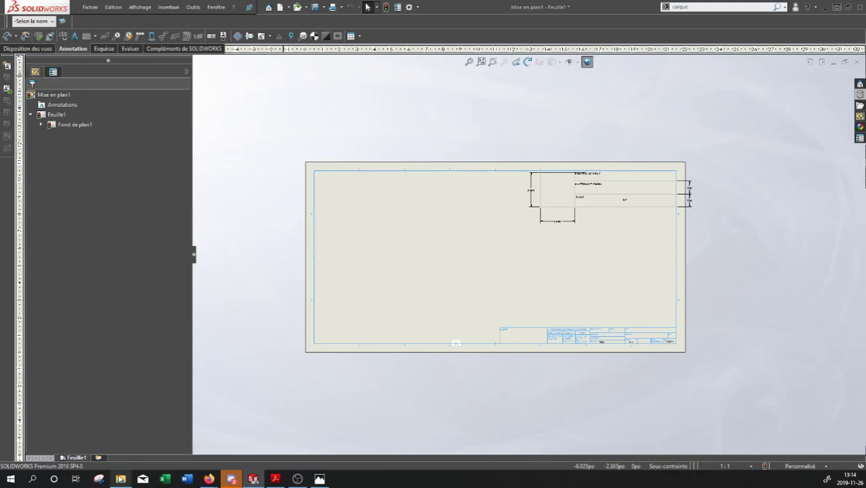
Open the part TTCR-400-032.SLDPRT from the Piece folder inside 3-Projet in File Explorer, accepting the educational version warning.
double_click(431, 14)
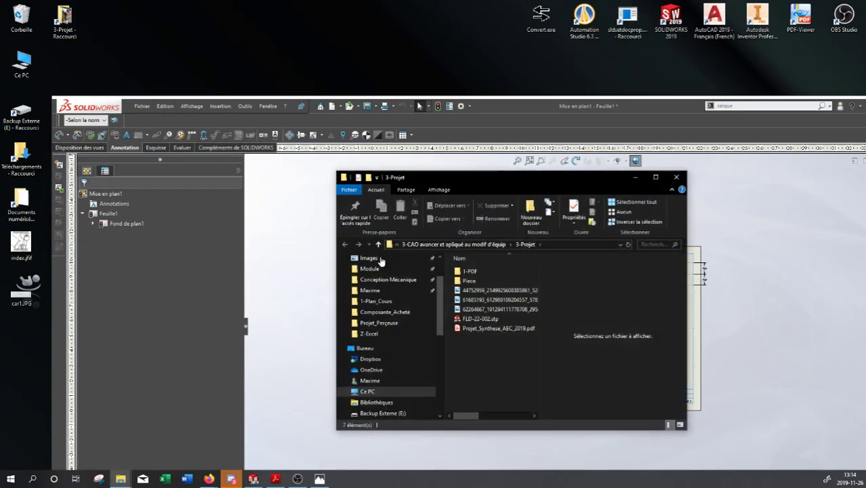
double_click(474, 283)
scroll(477, 318, "down", 20)
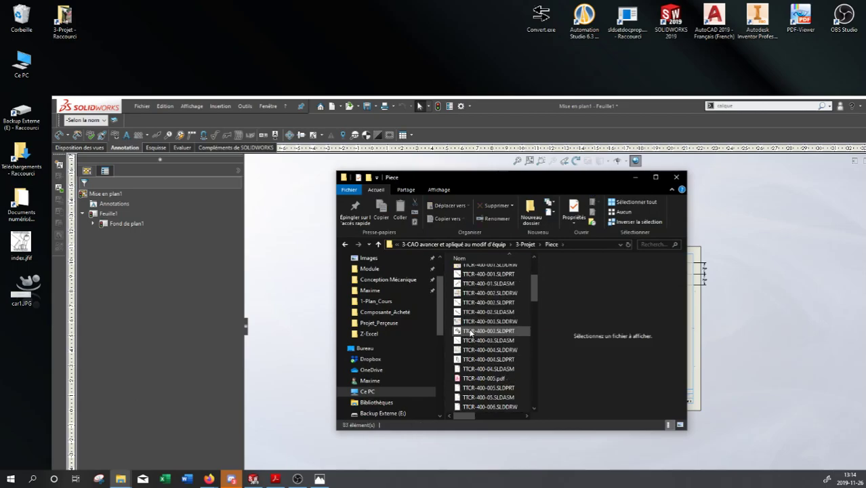
left_click(489, 351)
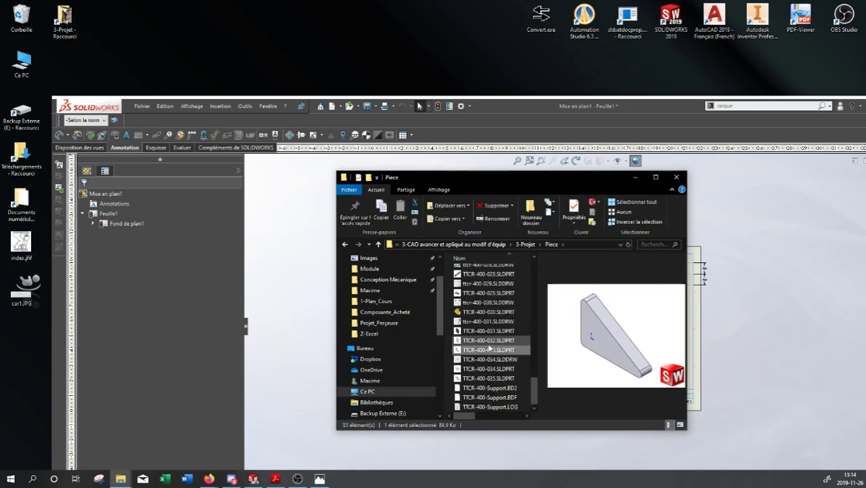
left_click(487, 340)
double_click(484, 340)
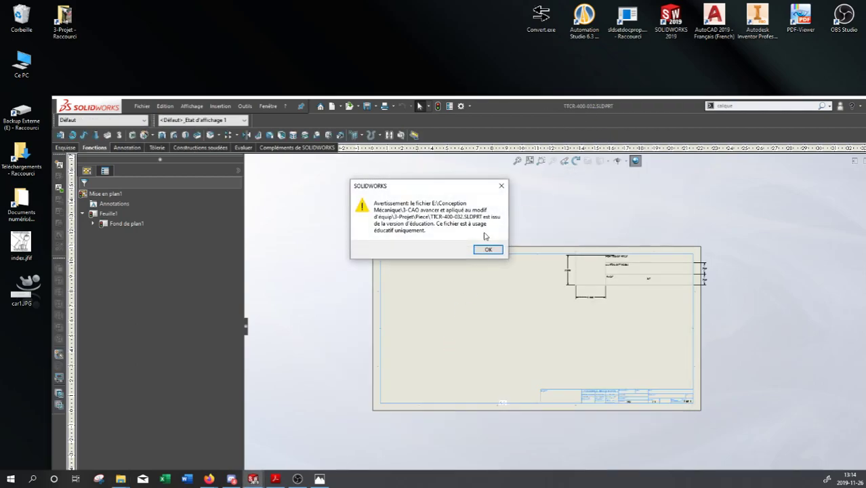
left_click(488, 250)
double_click(634, 105)
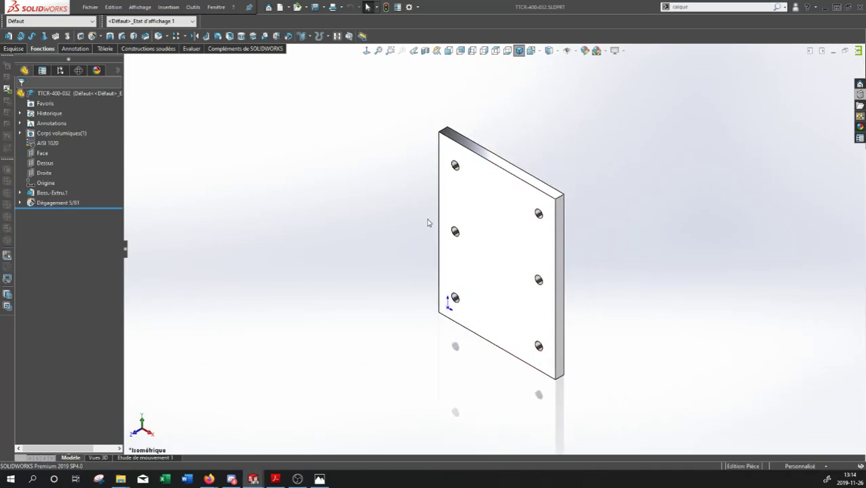
Return to the drawing and place only the front view (Face) of TTCR-400-032 near the middle of the sheet.
mouse_move(253, 478)
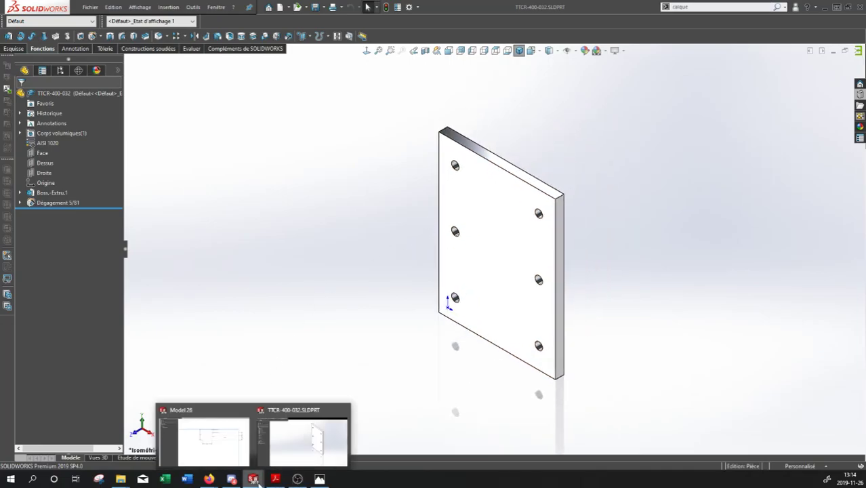
left_click(212, 442)
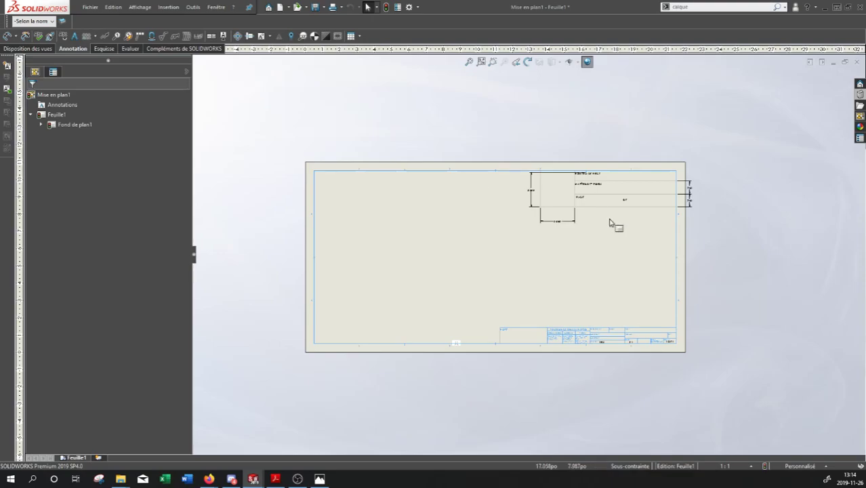
left_click(860, 116)
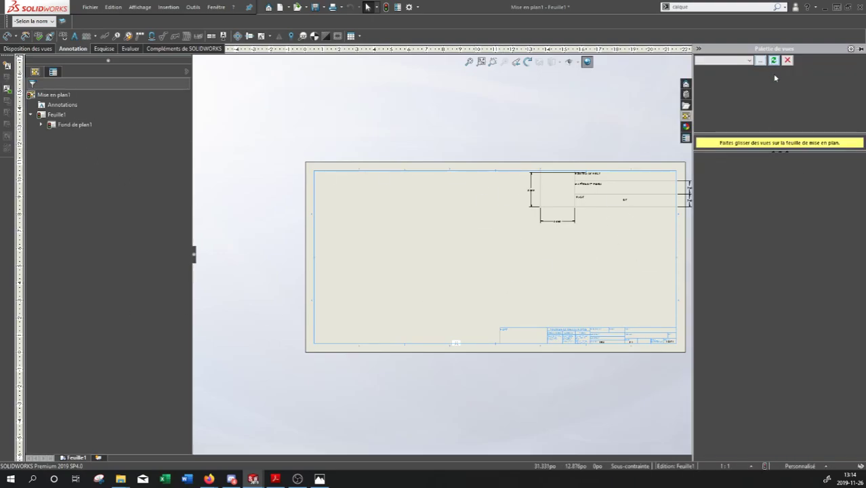
left_click(772, 60)
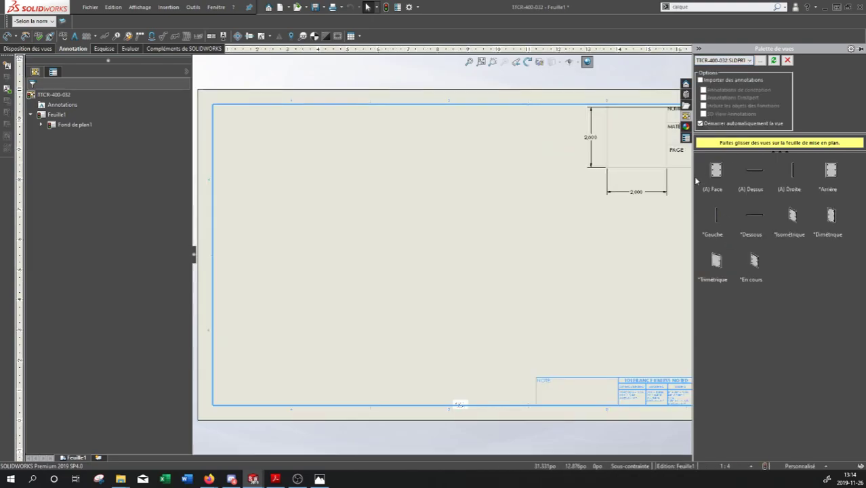
left_click_drag(717, 177, 578, 242)
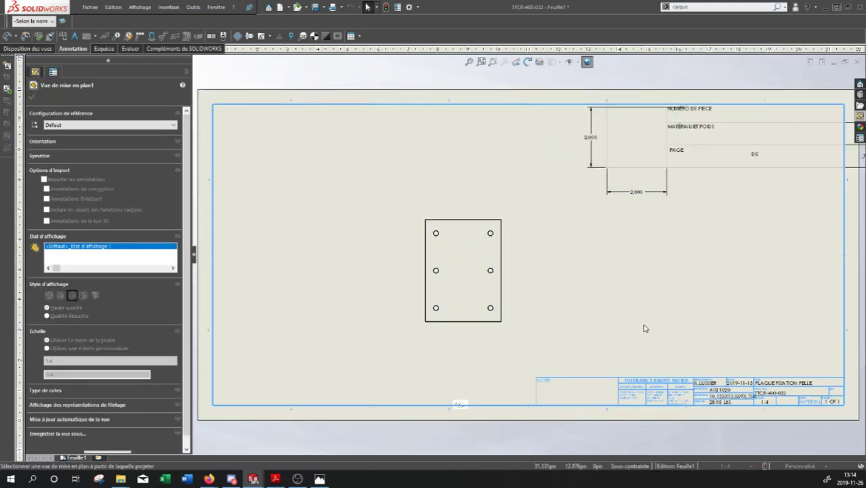
middle_click_drag(667, 315, 622, 304)
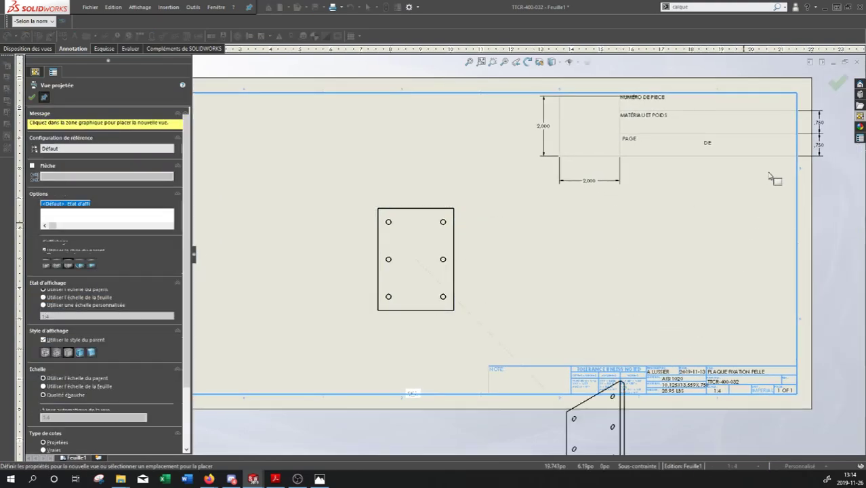
left_click(838, 84)
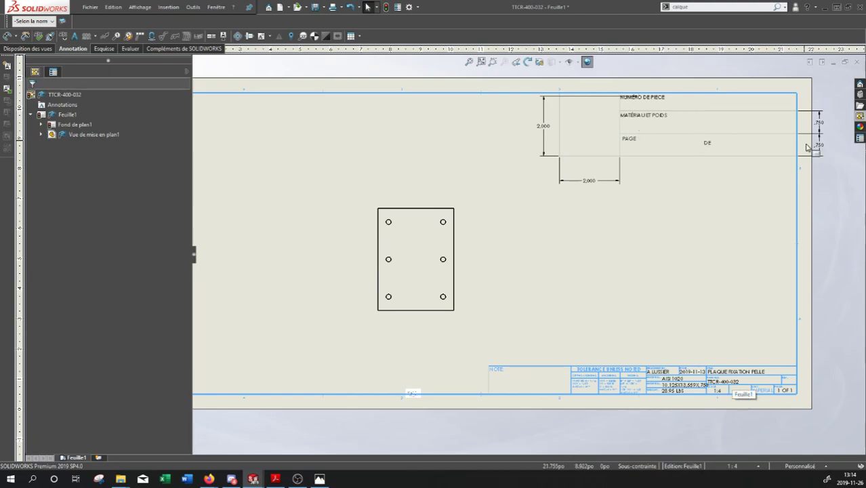
Switch the TTCR-400-032 drawing to sheet format editing and check the upper-right table.
middle_click_drag(660, 276, 565, 341)
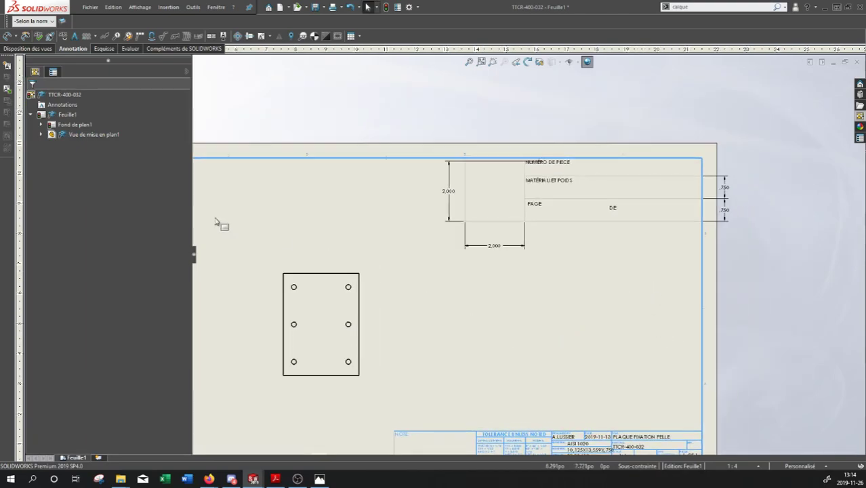
right_click(73, 124)
left_click(87, 149)
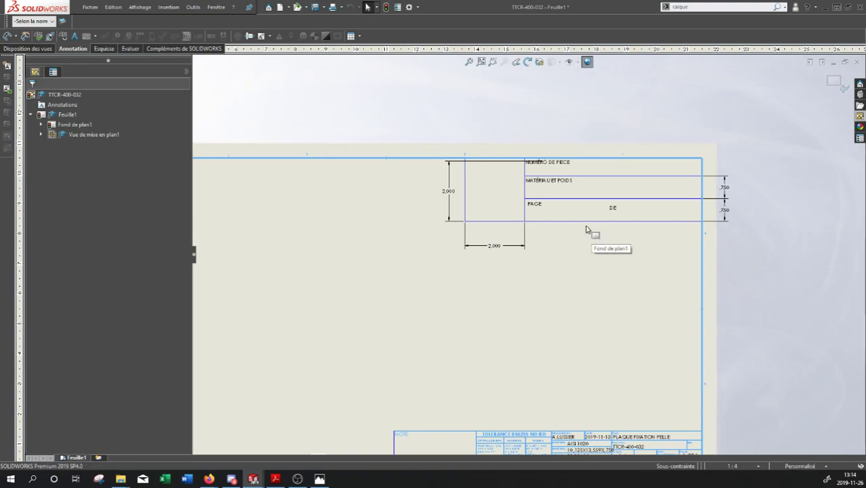
scroll(587, 228, "down", 2)
scroll(587, 291, "up", 3)
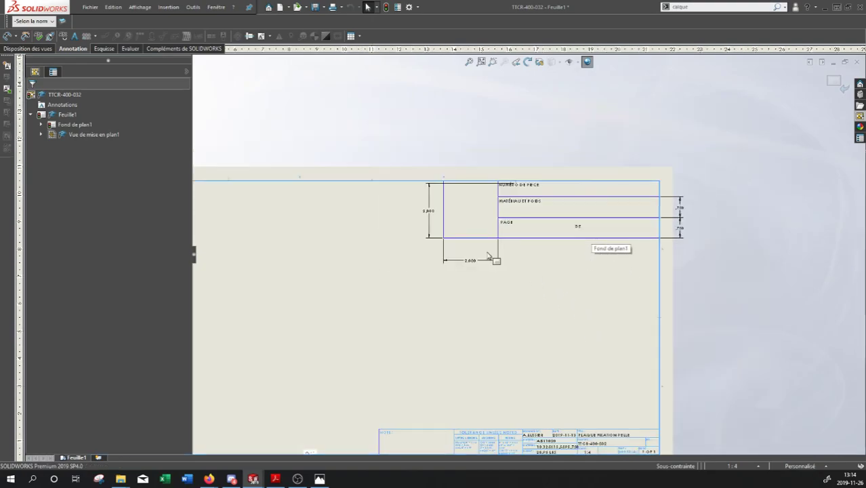
Open the title block field definition for the sheet format and cancel it.
right_click(72, 136)
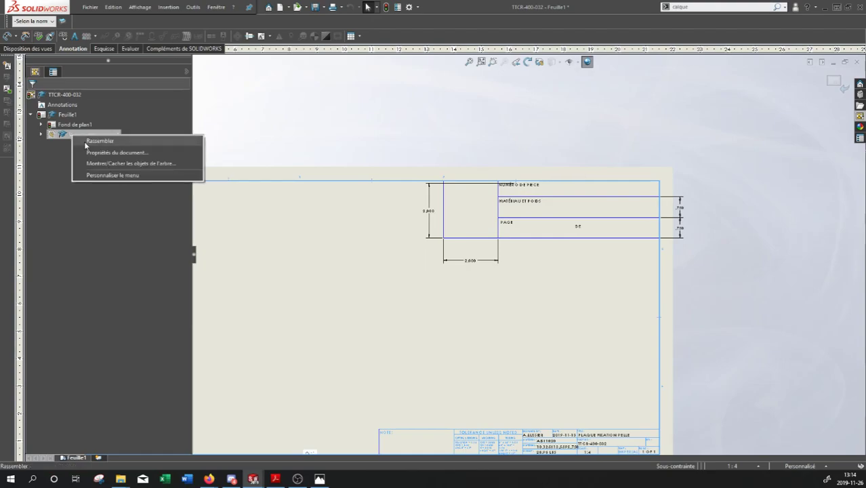
left_click(60, 125)
right_click(59, 127)
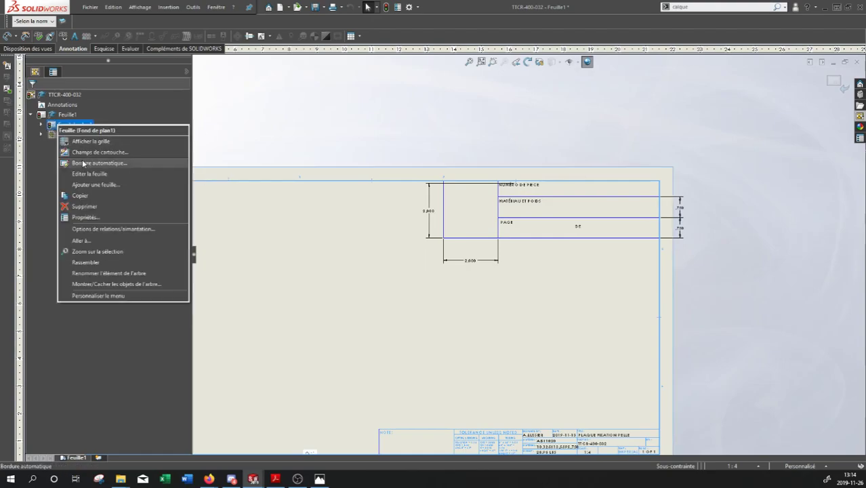
left_click(85, 152)
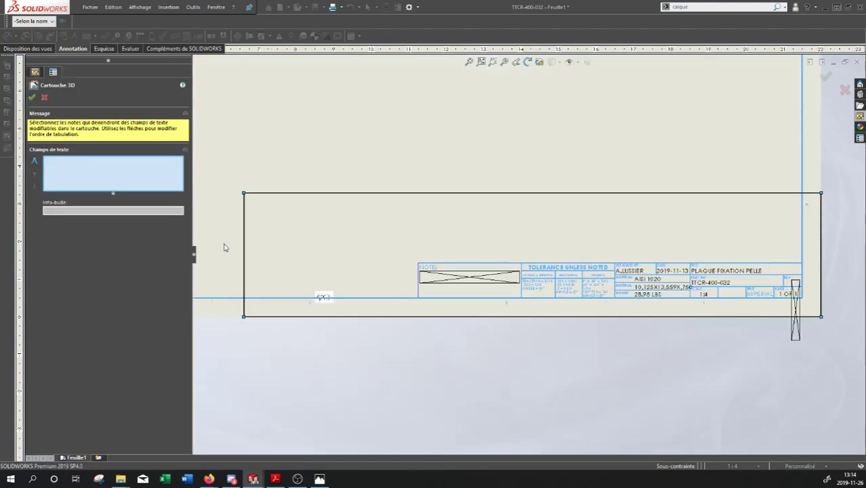
key("Escape")
right_click(61, 126)
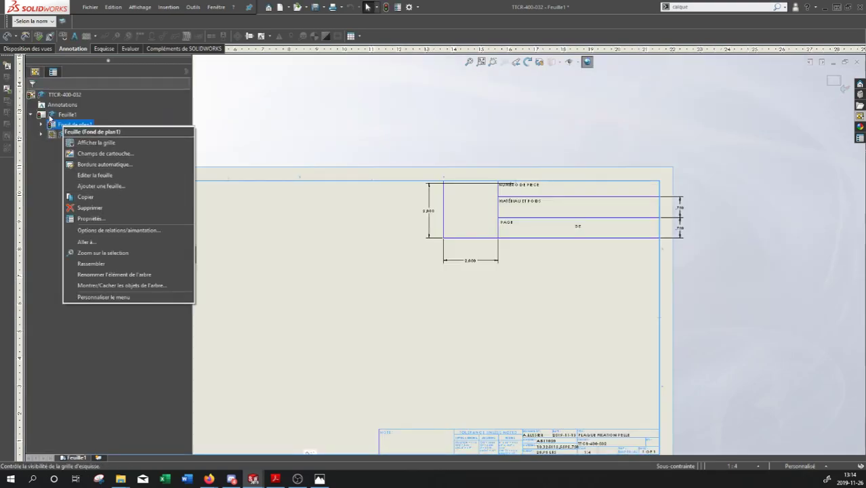
right_click(53, 116)
left_click(256, 152)
left_click(262, 147)
scroll(280, 255, "up", 3)
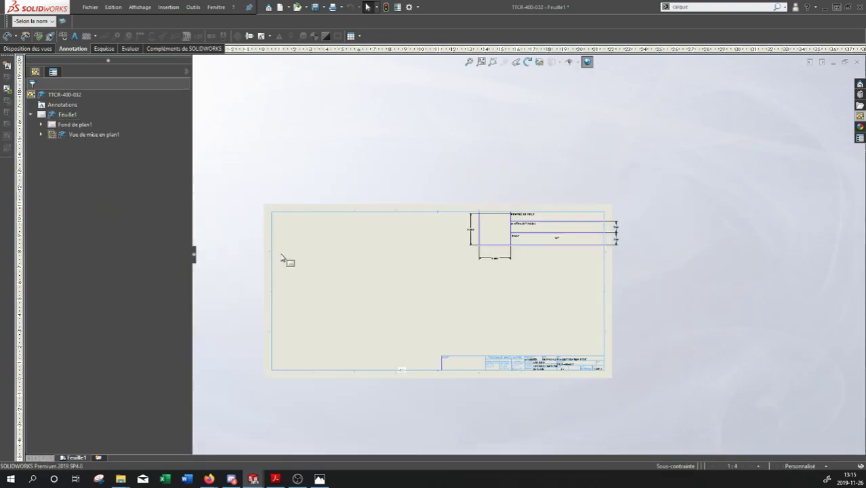
middle_click_drag(316, 282, 358, 243)
scroll(267, 230, "down", 1)
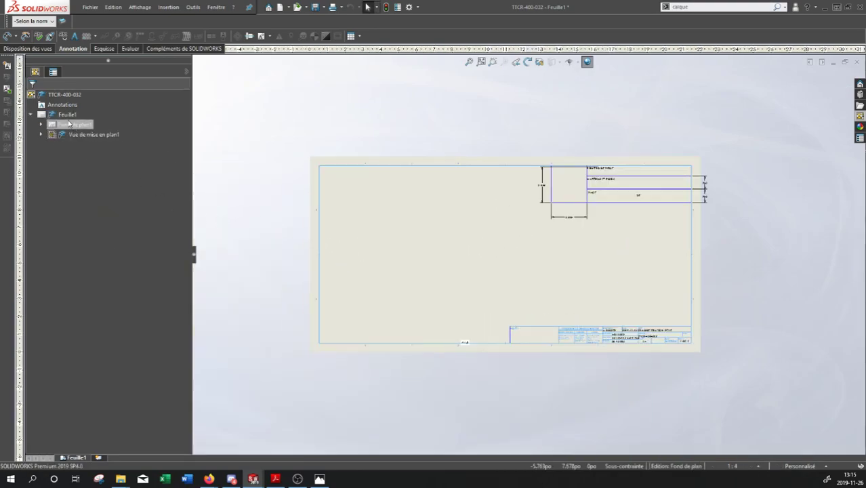
right_click(66, 118)
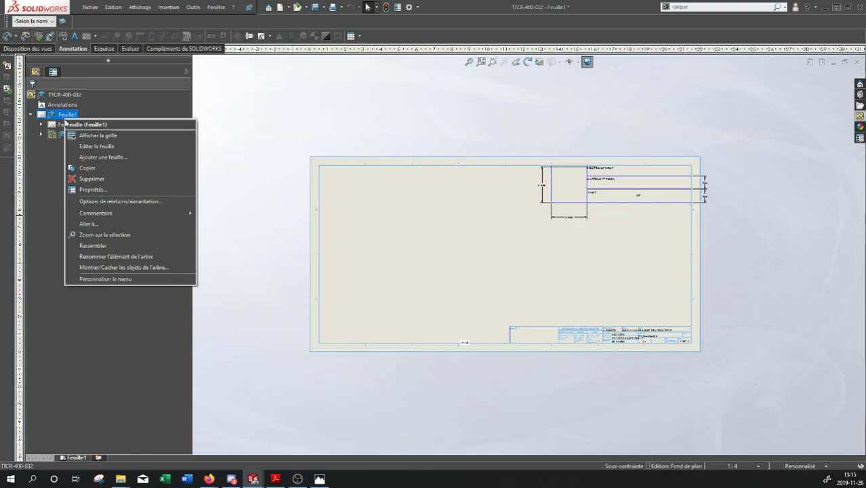
left_click(270, 251)
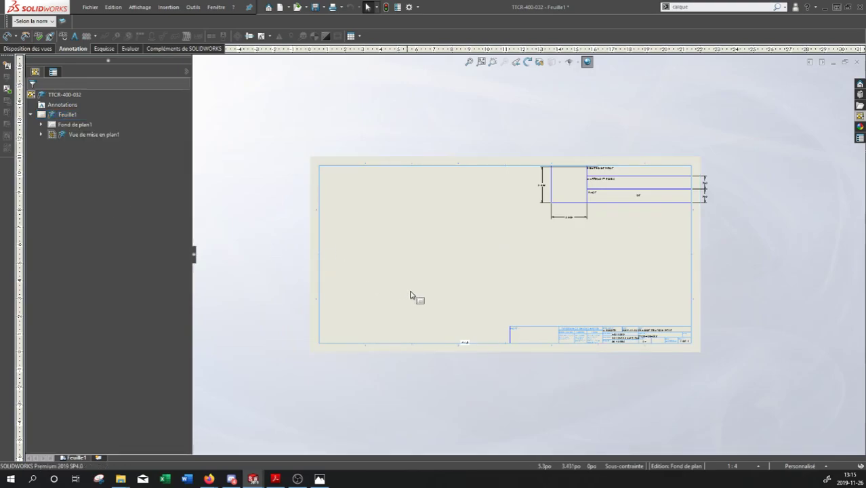
scroll(412, 296, "up", 3)
middle_click_drag(416, 294, 373, 287)
scroll(369, 288, "down", 1)
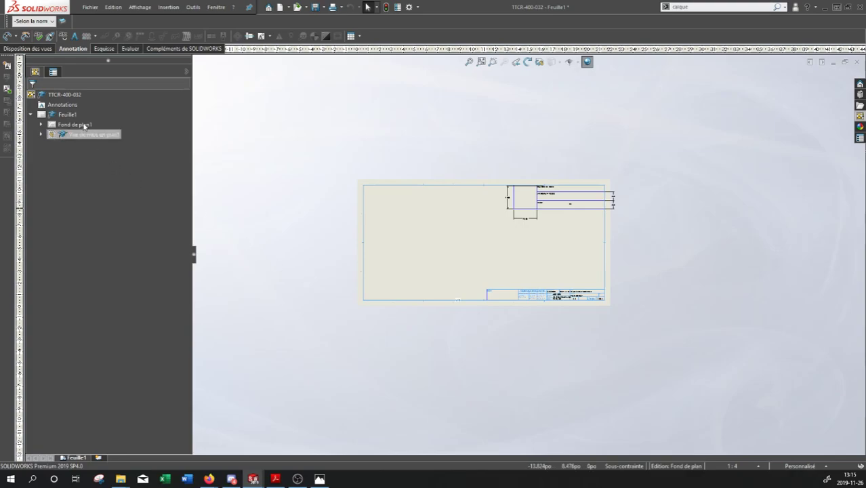
right_click(68, 117)
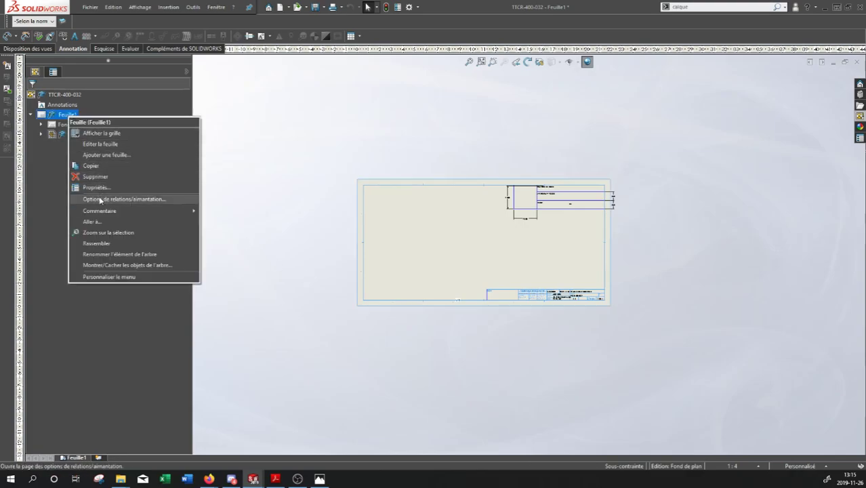
left_click(267, 156)
right_click(102, 134)
left_click(53, 158)
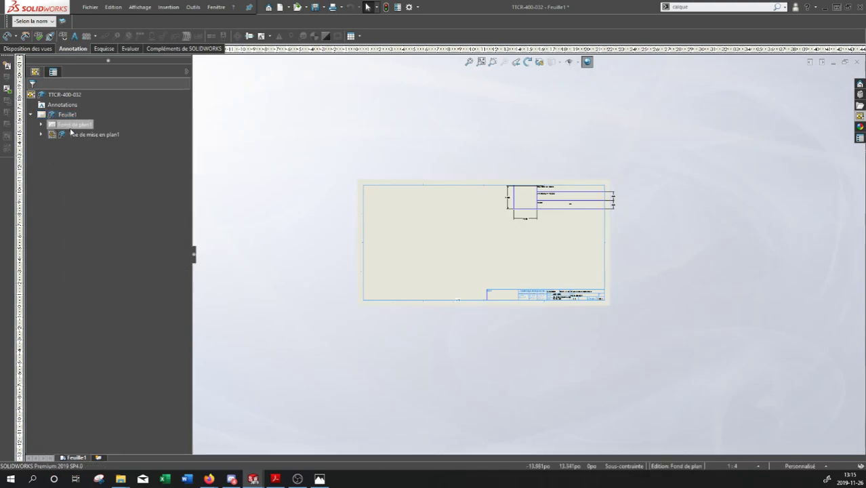
right_click(70, 129)
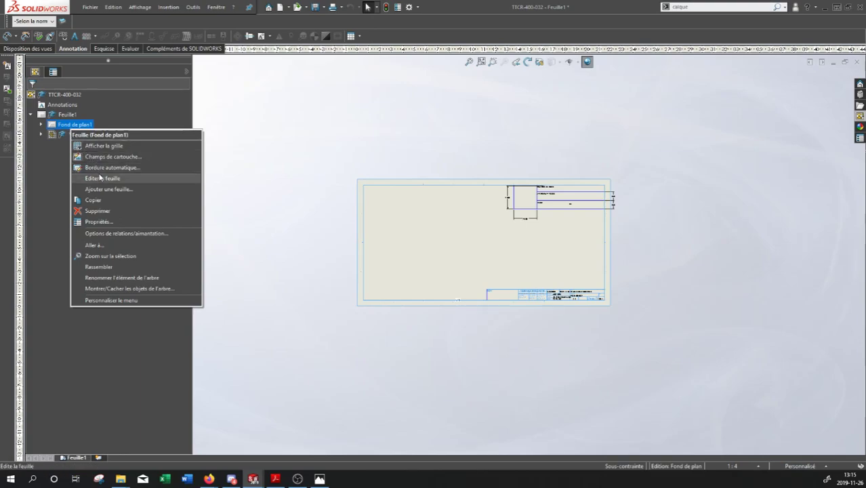
Switch to sheet editing to check the part view, and return to editing the sheet format.
left_click(126, 179)
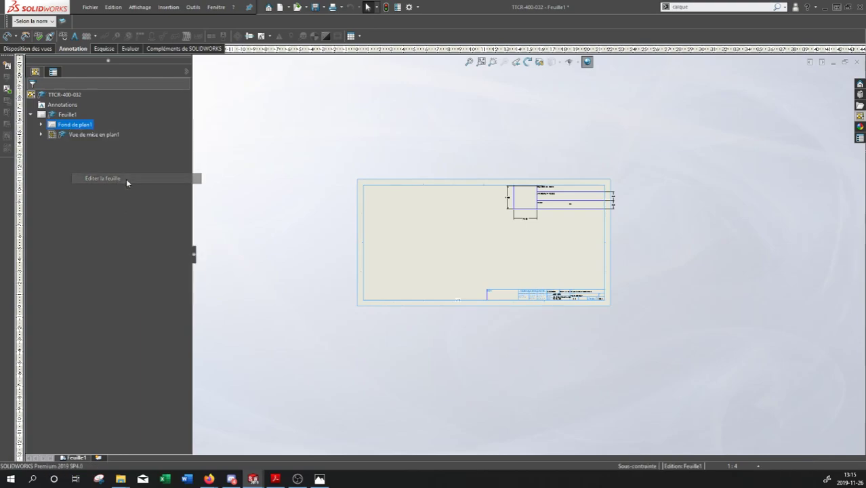
right_click(62, 128)
right_click(58, 122)
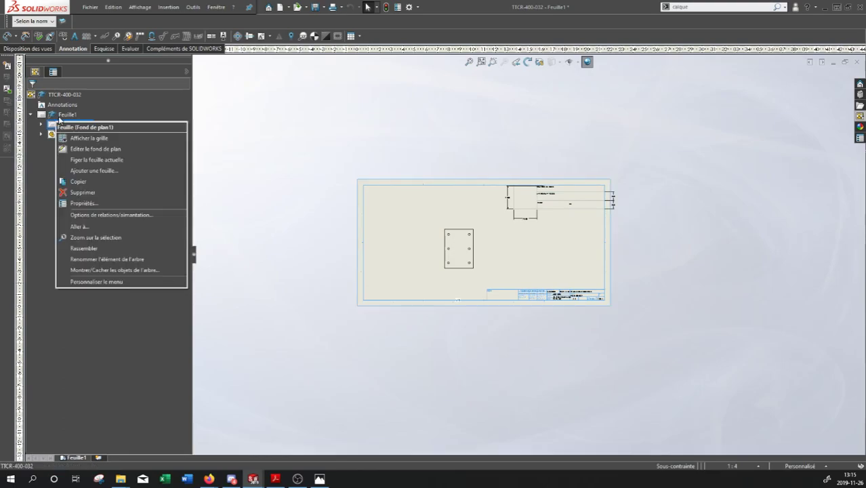
left_click(96, 148)
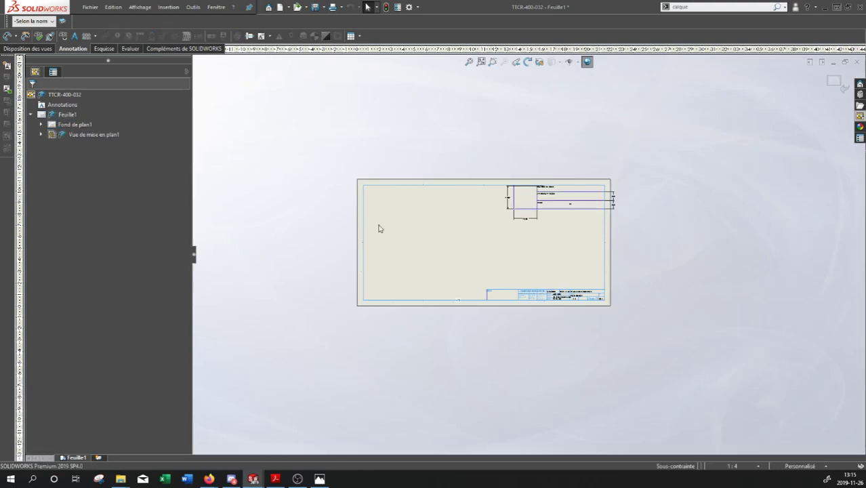
Place an empty note under the NUMÉRO DE PIECE label in the upper-right table, widened to nearly the cell's end.
scroll(545, 237, "down", 5)
middle_click_drag(554, 205, 461, 350)
scroll(440, 262, "down", 2)
scroll(439, 254, "up", 1)
middle_click_drag(447, 140, 384, 165)
scroll(384, 165, "down", 1)
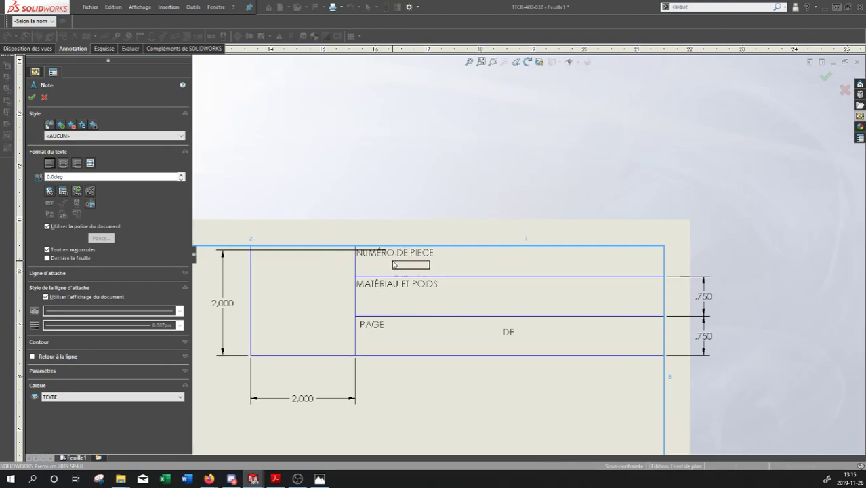
left_click(393, 260)
left_click_drag(530, 273, 655, 273)
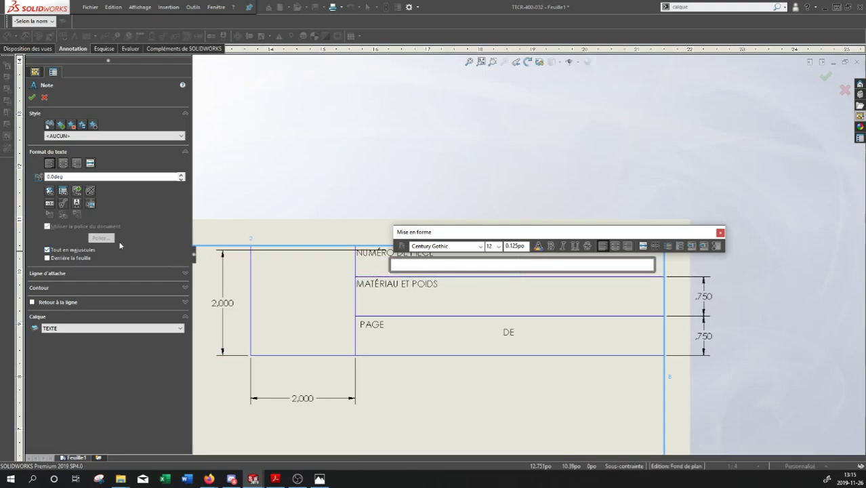
Open the note's property link and set its source to Modèle trouvé ici, using the drawing view specified in the sheet properties.
left_click(63, 194)
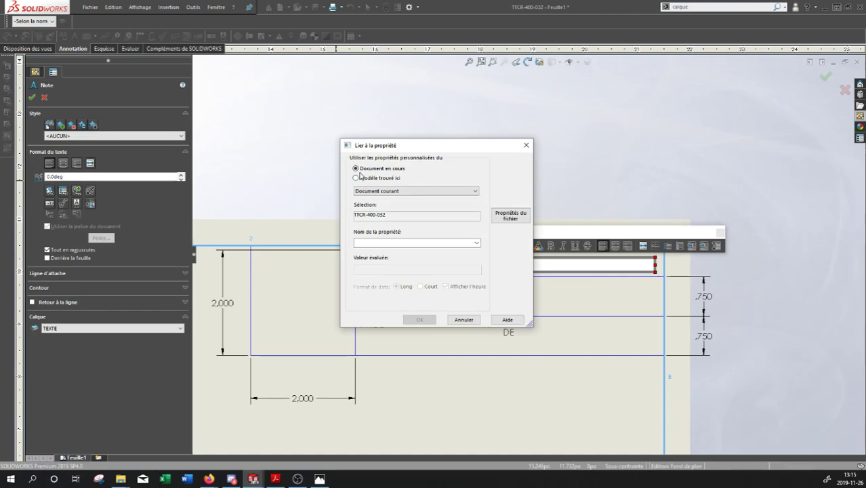
left_click(357, 179)
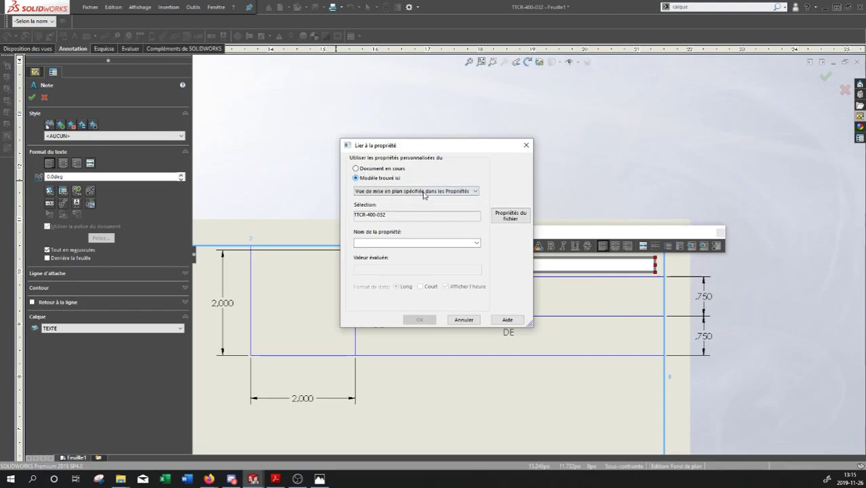
left_click(423, 192)
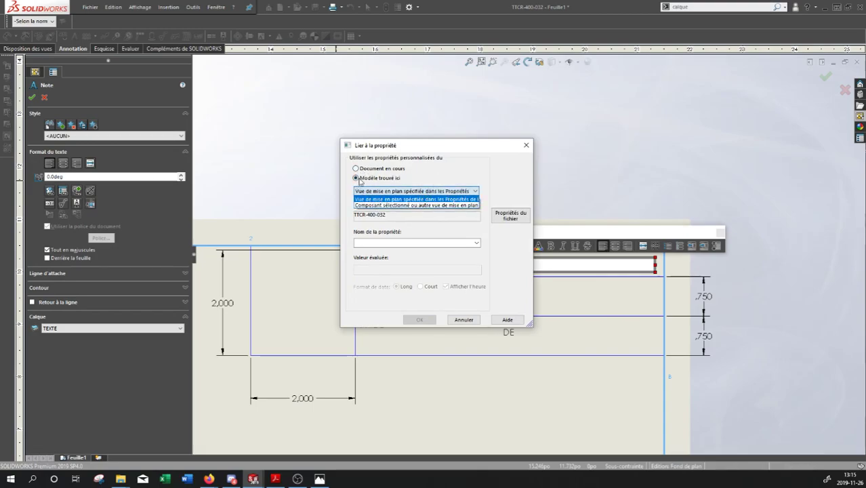
left_click(399, 178)
left_click(359, 168)
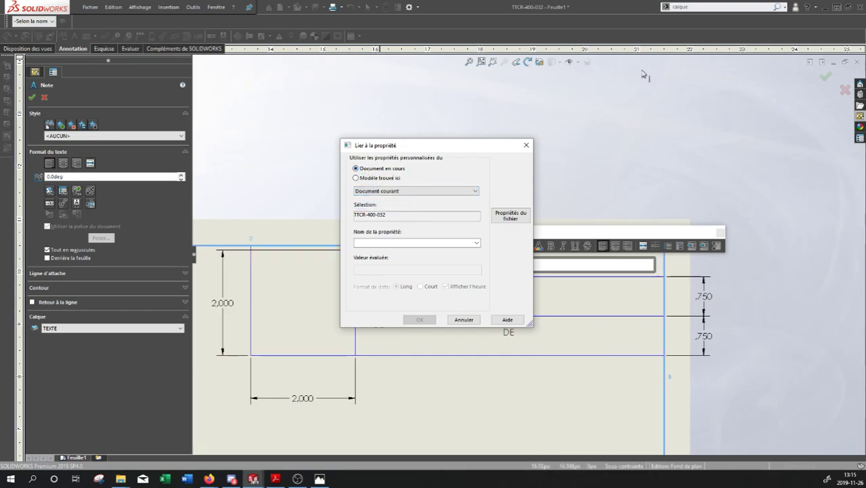
left_click(356, 177)
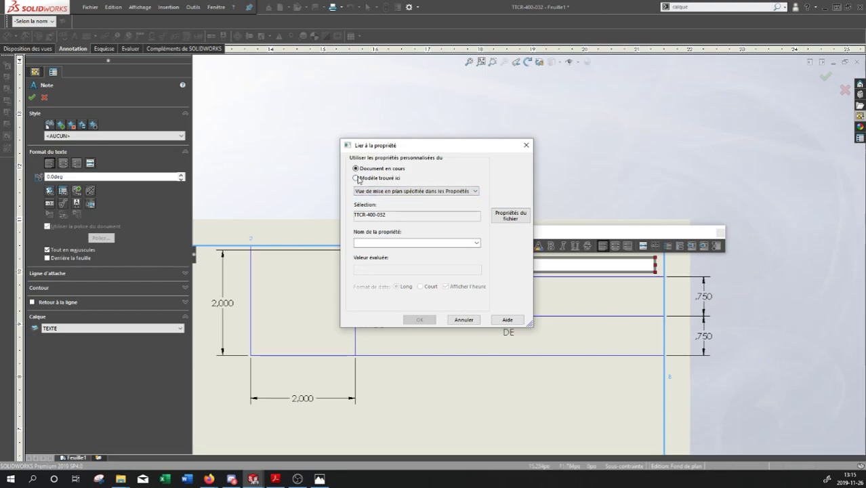
left_click(406, 193)
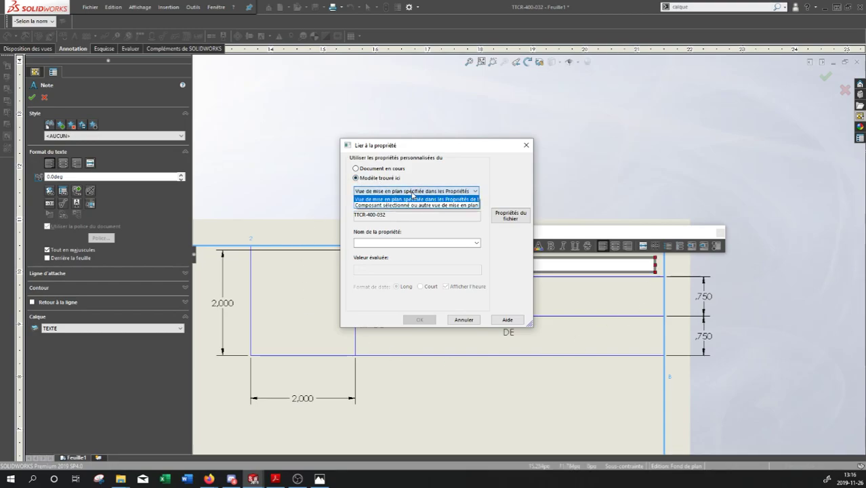
left_click(447, 175)
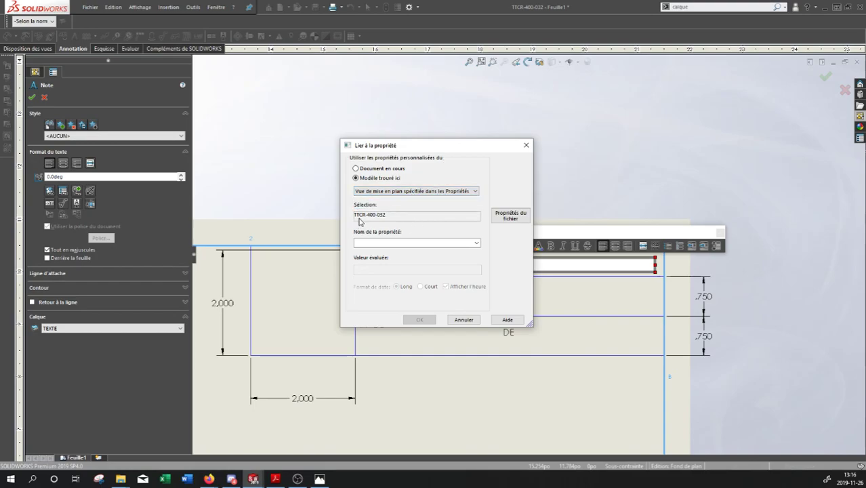
Link the note to the SW-Numéro de pièce de nomenclature (BOM Part Number) property and finish the note.
left_click(476, 242)
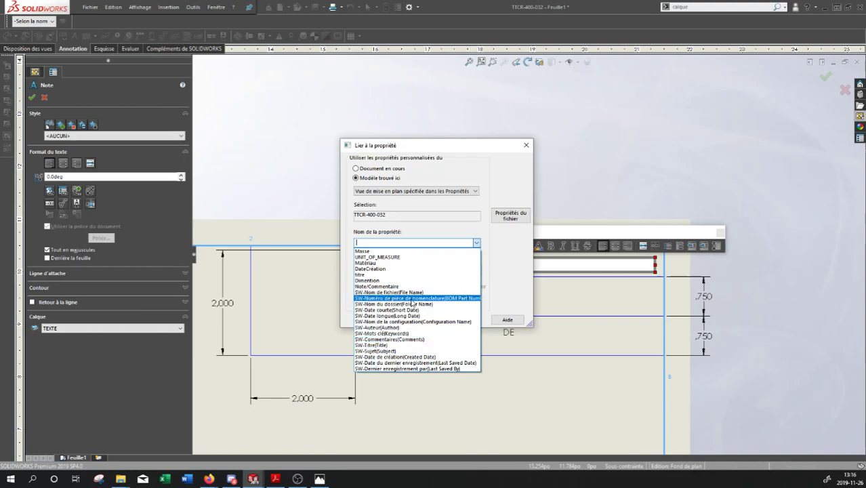
left_click(414, 299)
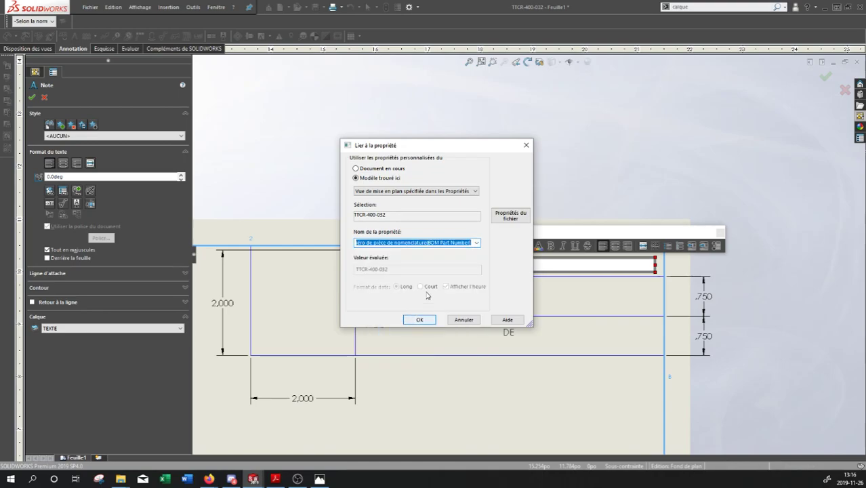
left_click(476, 242)
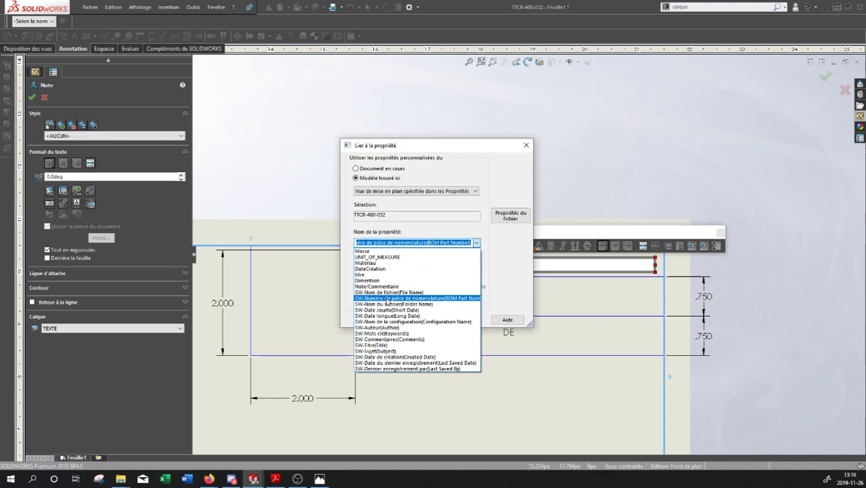
left_click(379, 298)
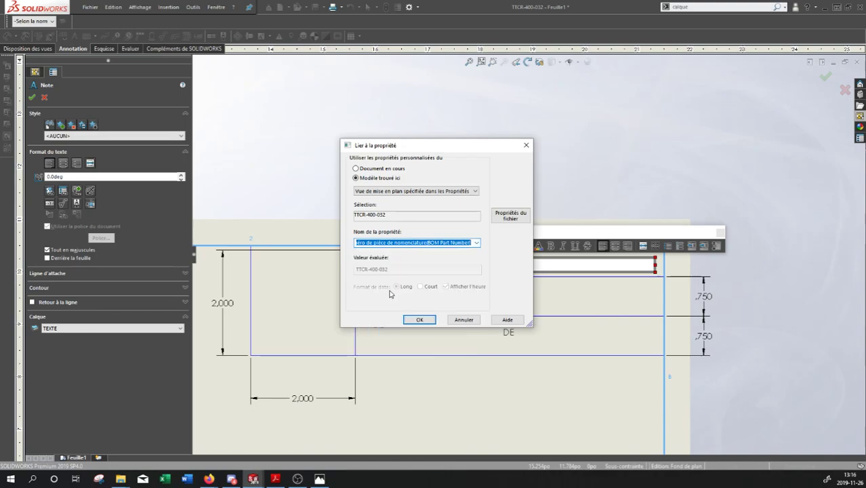
left_click(419, 319)
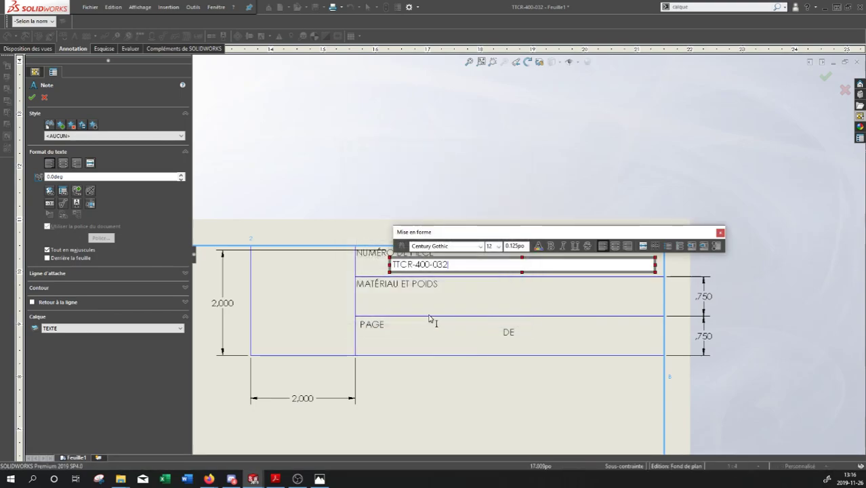
left_click(413, 204)
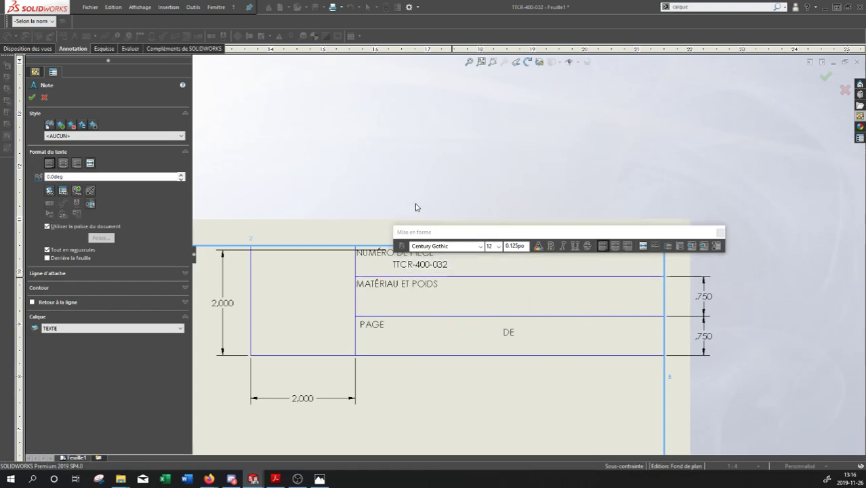
key("Escape")
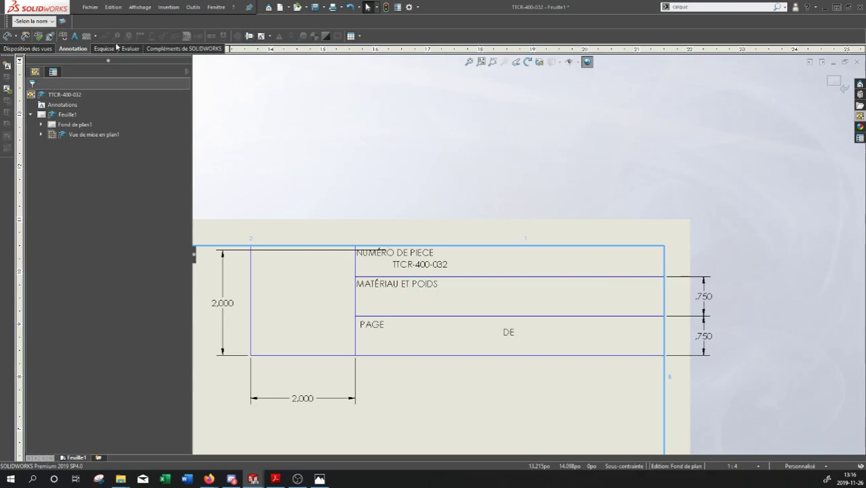
Place a note under the MATÉRIAU ET POIDS label and set its property link source to Modèle trouvé ici.
left_click(74, 36)
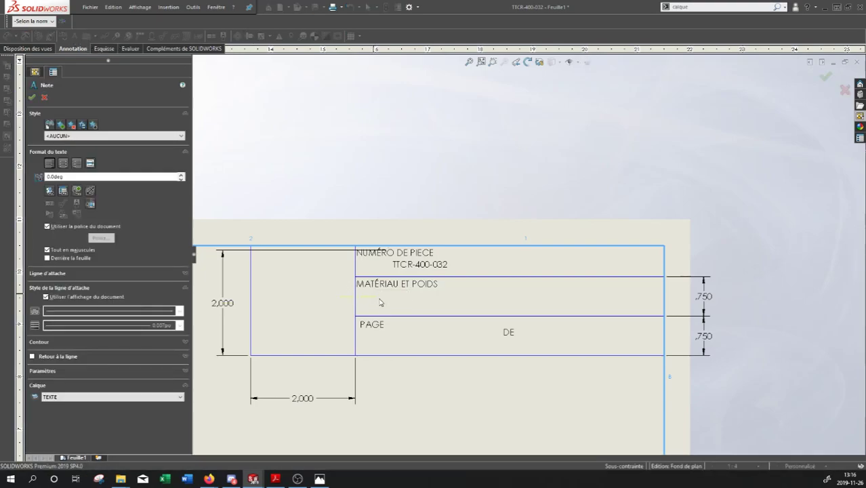
left_click(489, 307)
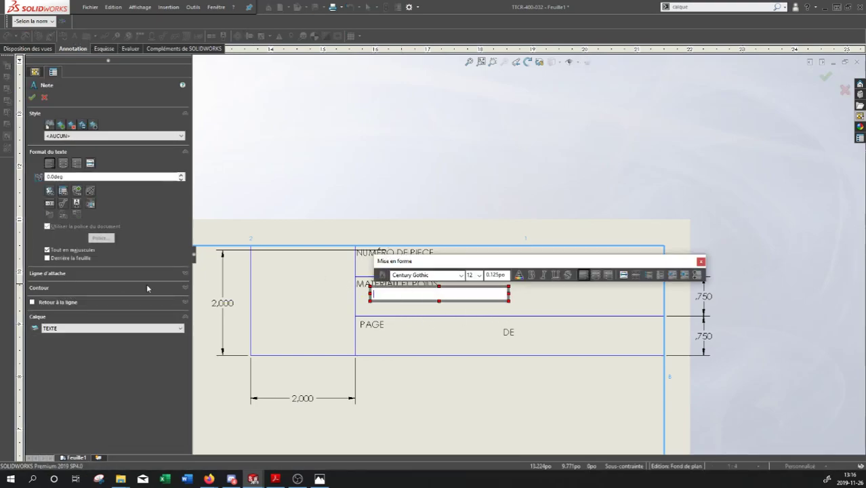
left_click(71, 191)
left_click(357, 177)
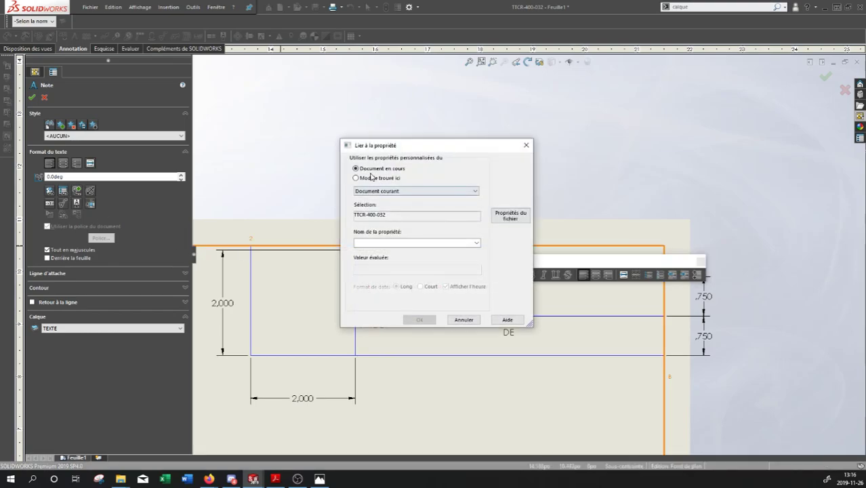
left_click(396, 243)
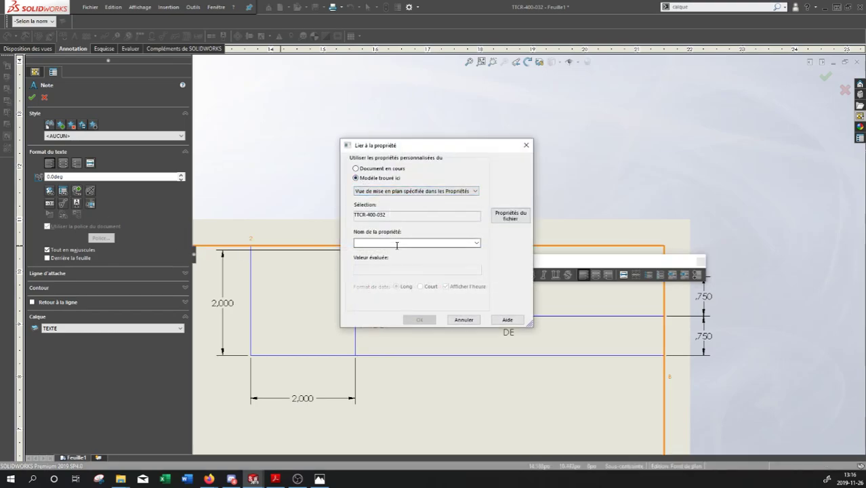
Link the note under MATÉRIAU ET POIDS to the model's Matériau property and finish it.
left_click(477, 242)
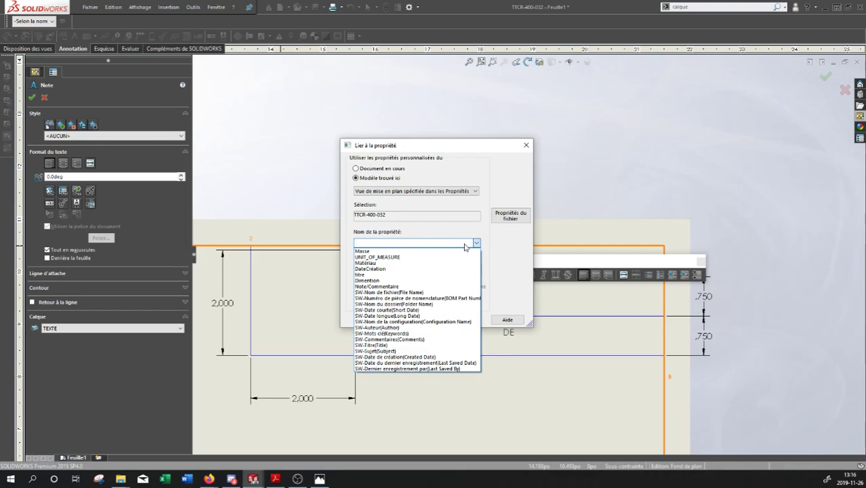
left_click(351, 265)
left_click(475, 242)
scroll(406, 292, "up", 1)
left_click(379, 265)
left_click(419, 319)
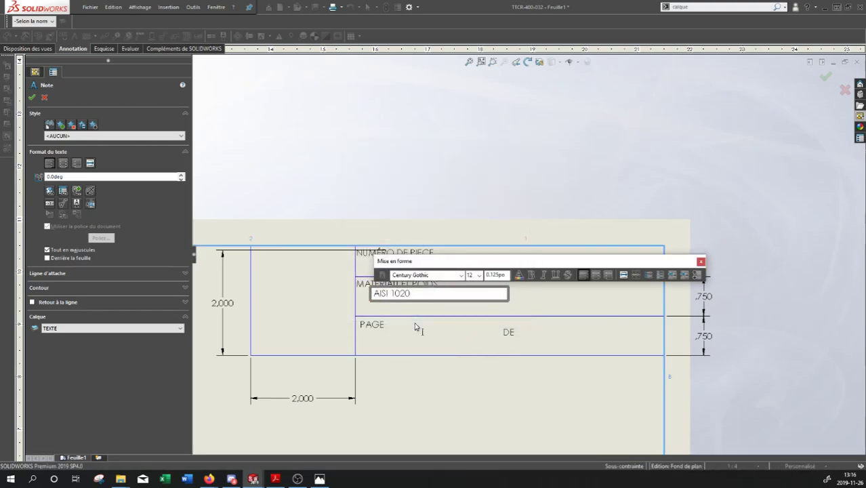
left_click(409, 220)
key("Escape")
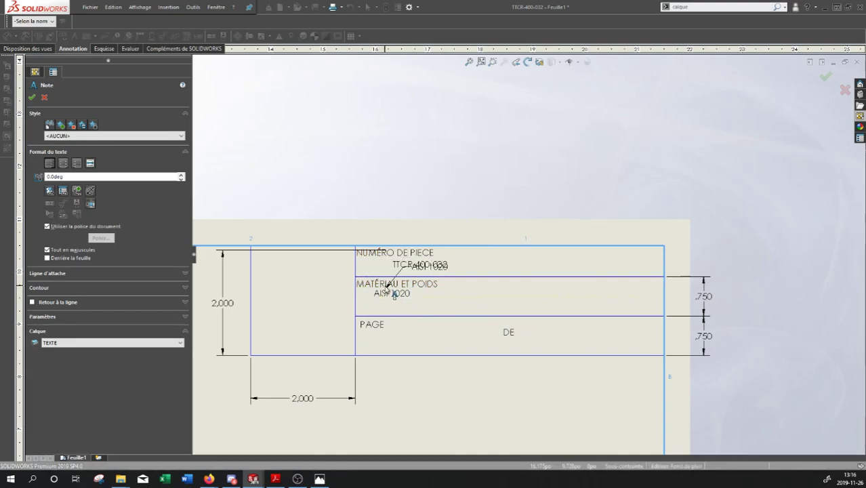
left_click(321, 171)
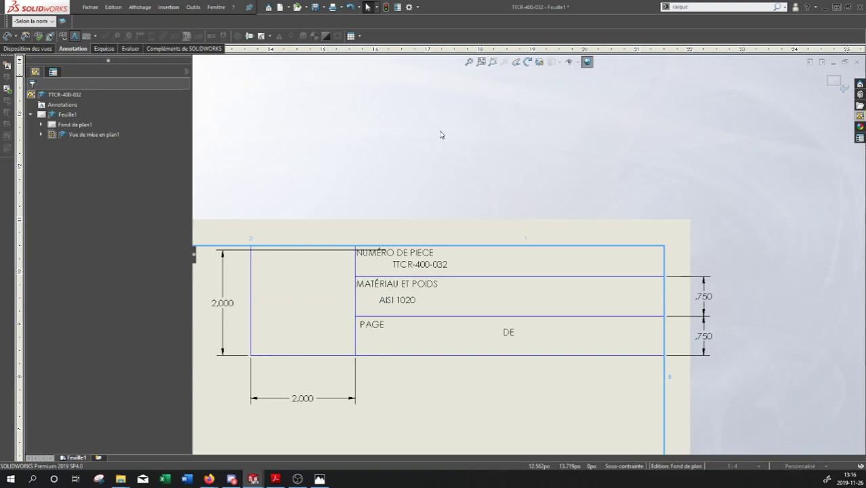
Place an empty note beside the material value in the MATÉRIAU ET POIDS row.
key("Return")
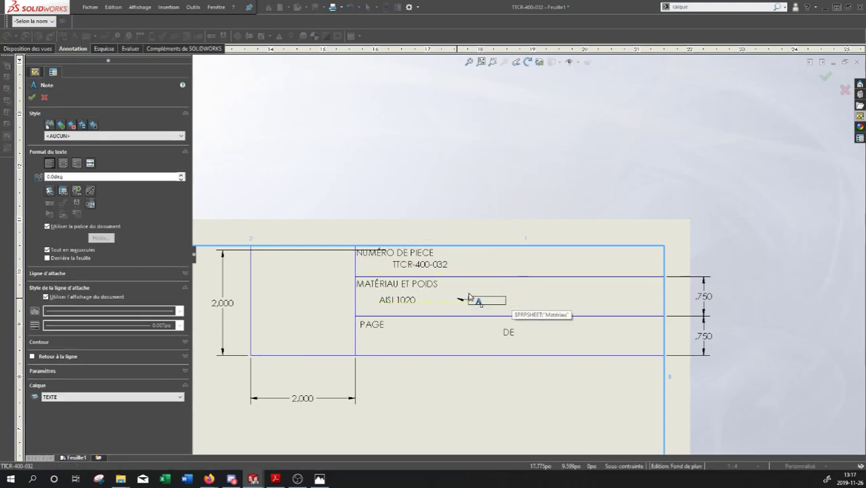
key("Escape")
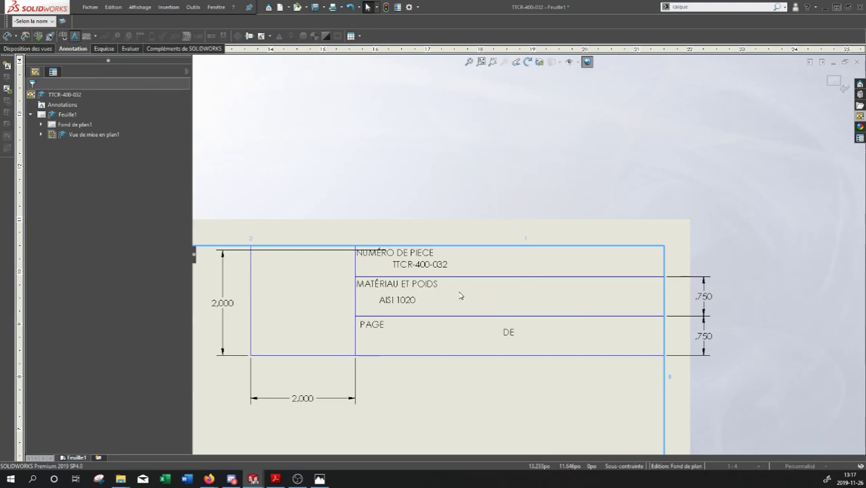
key("Return")
left_click(454, 298)
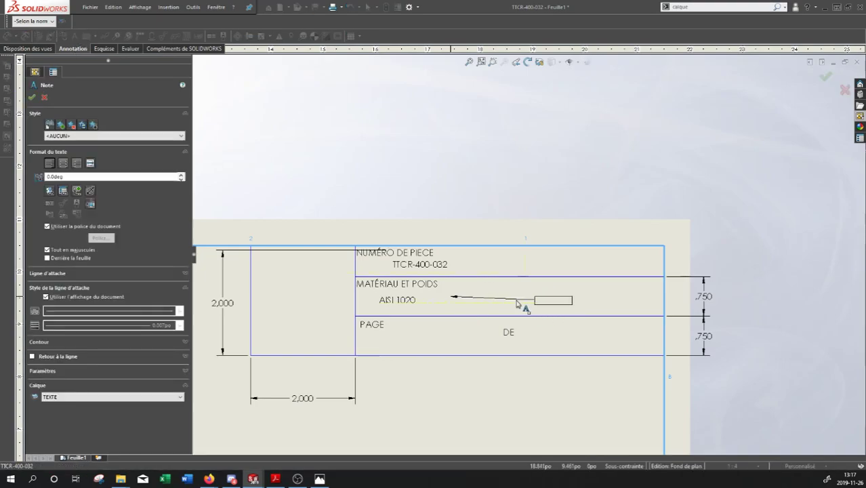
left_click_drag(453, 297, 546, 308)
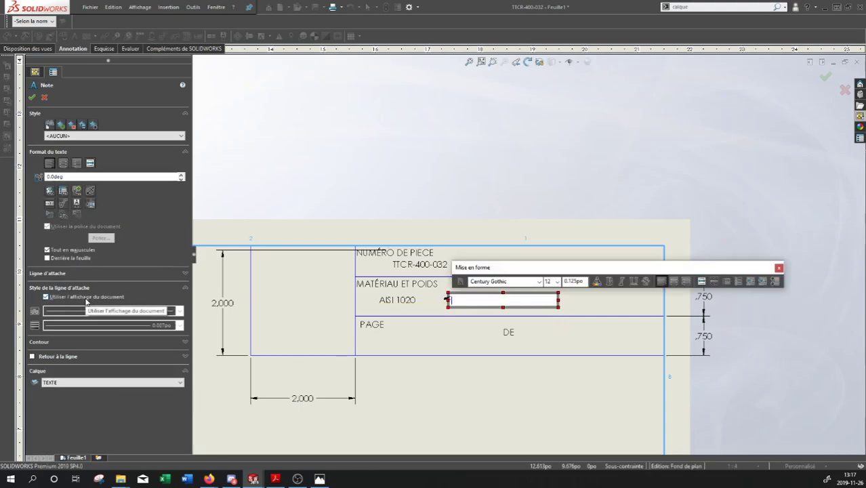
Link the new note to the model's Masse property through Modèle trouvé ici, append the unit LBS and finish the note.
left_click(63, 191)
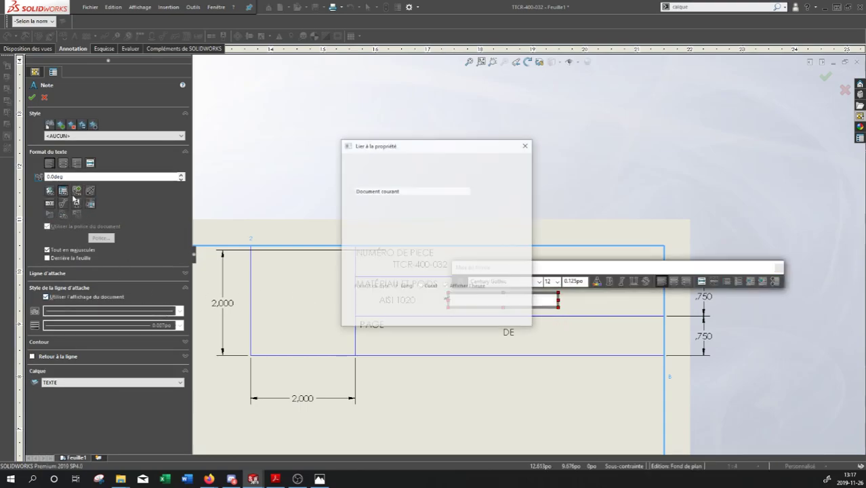
left_click(356, 178)
left_click(384, 191)
left_click(384, 197)
left_click(386, 243)
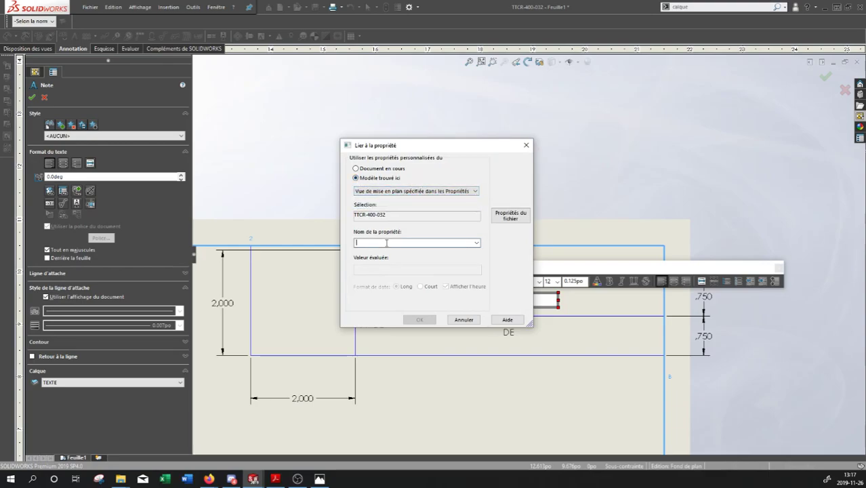
left_click(477, 243)
left_click(406, 251)
left_click(412, 318)
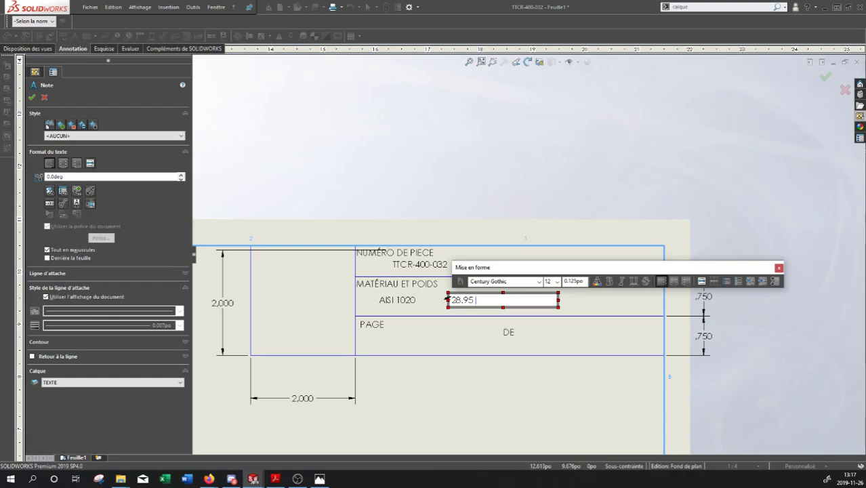
type("LBS")
left_click(550, 187)
key("Escape")
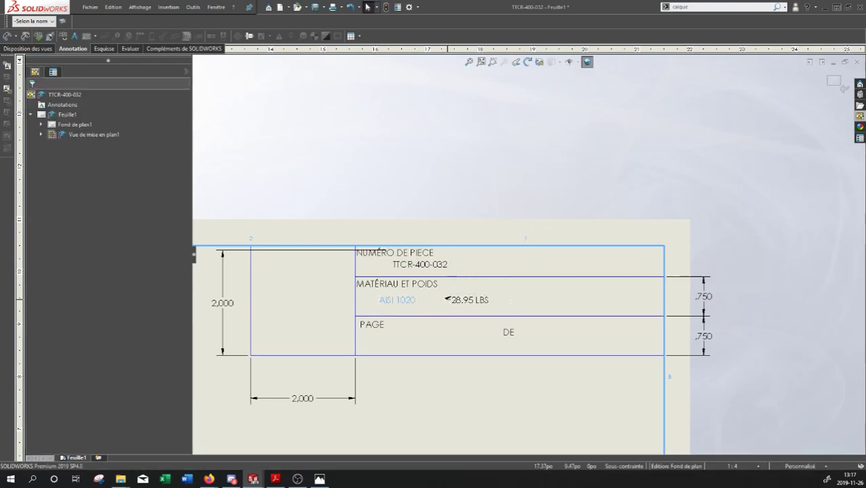
Turn off Retour à la ligne for the AISI 1020 material note and leave it without a leader.
left_click(464, 321)
left_click(463, 299)
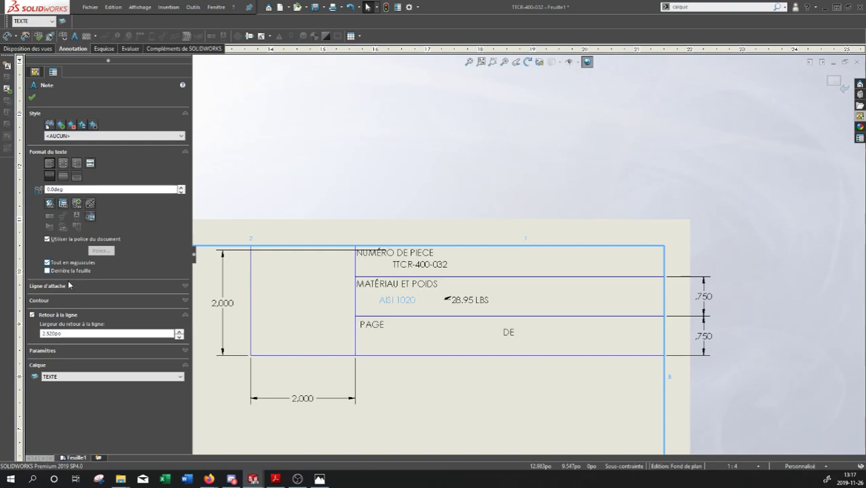
left_click(32, 315)
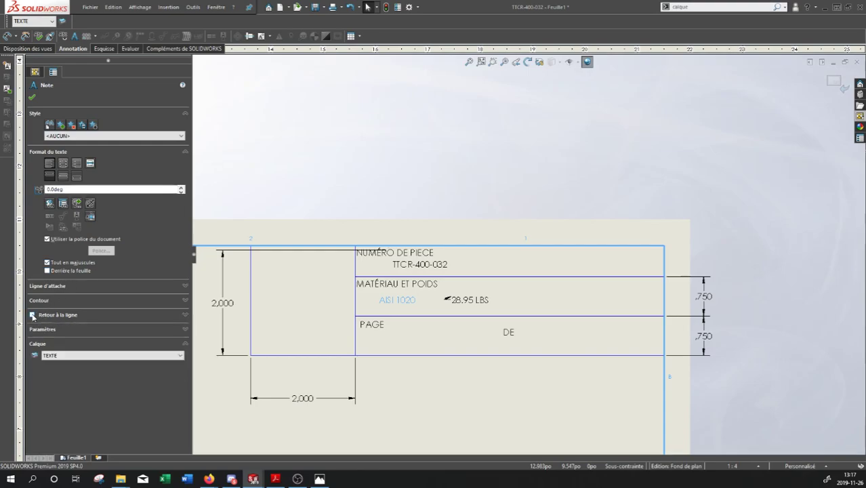
left_click(32, 315)
left_click(32, 314)
left_click(184, 287)
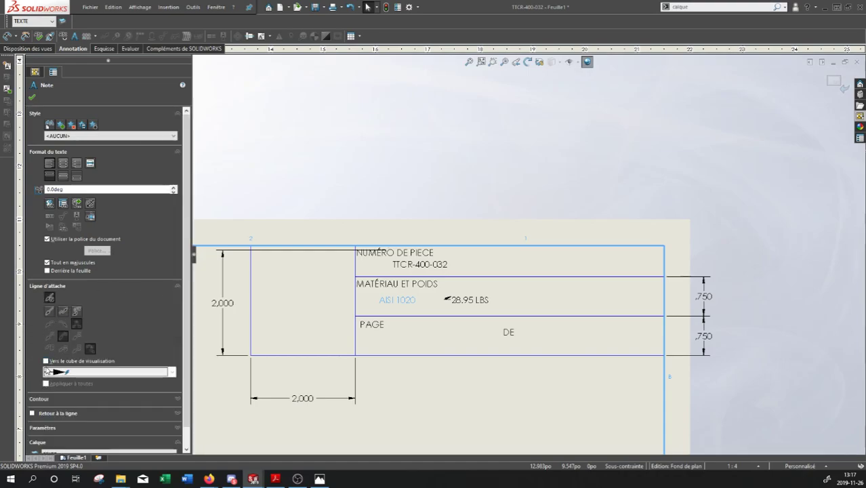
left_click(49, 298)
key("Escape")
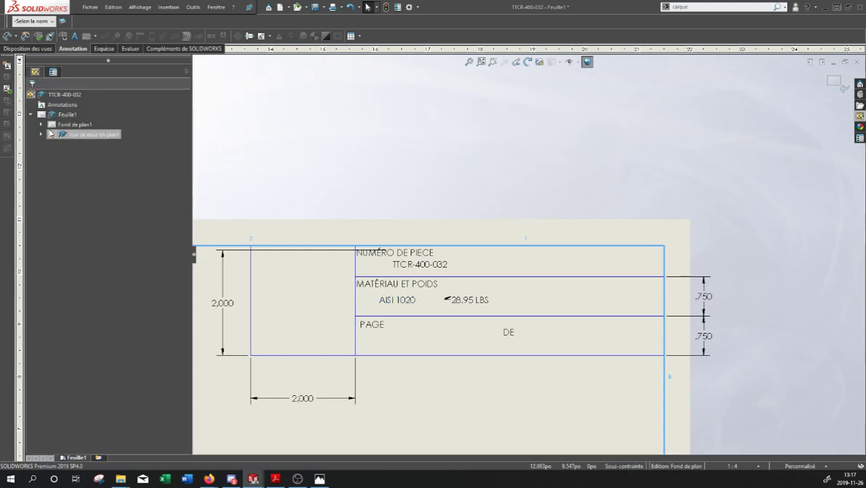
Remove the leader arrow from the weight note in the MATÉRIAU ET POIDS row and finish the note.
left_click(461, 302)
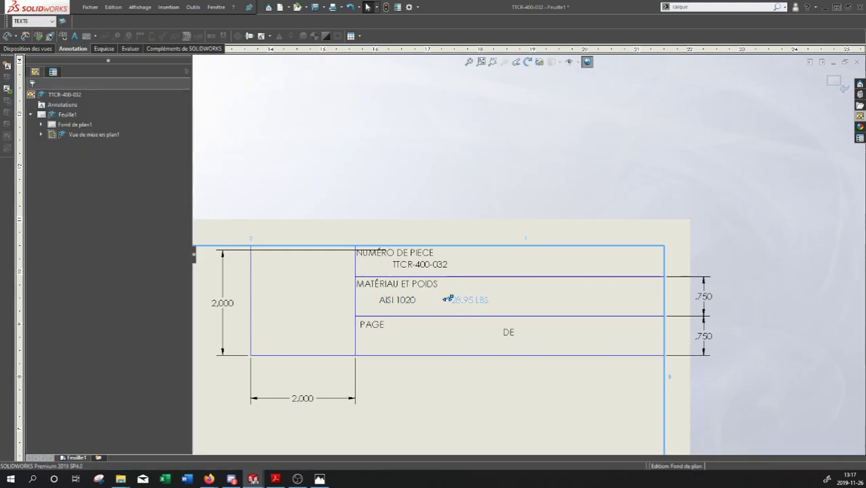
left_click(46, 349)
left_click(108, 359)
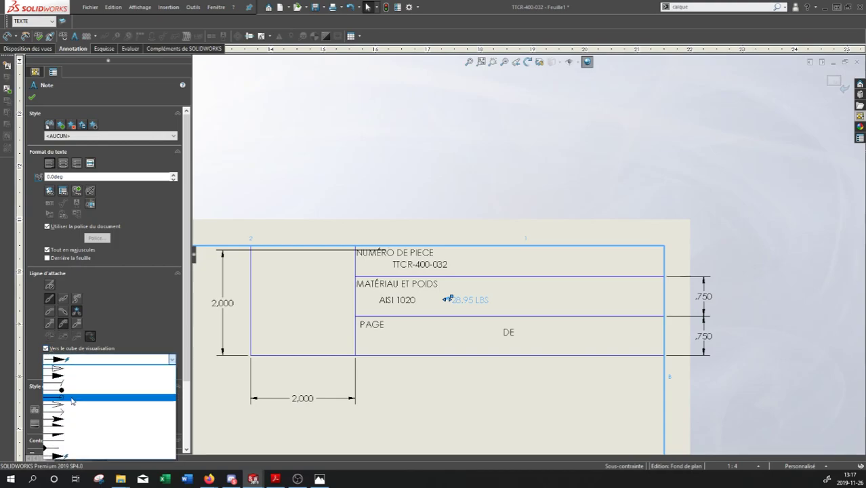
left_click(46, 349)
left_click(46, 348)
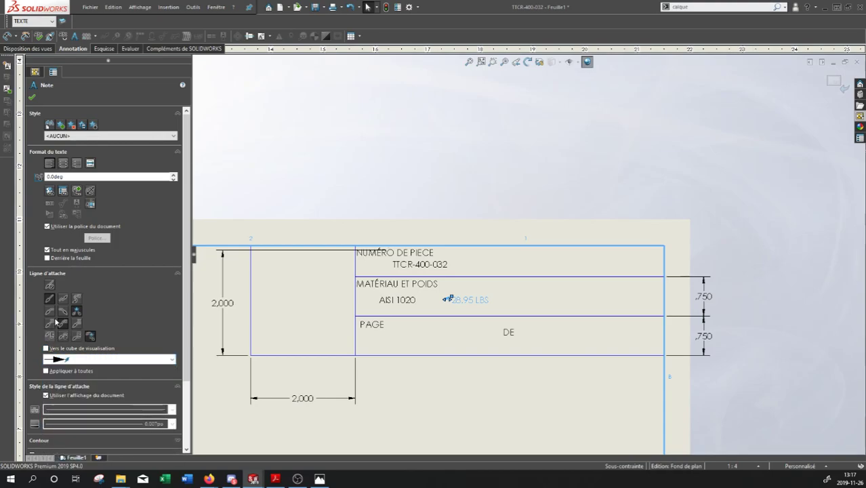
left_click(50, 285)
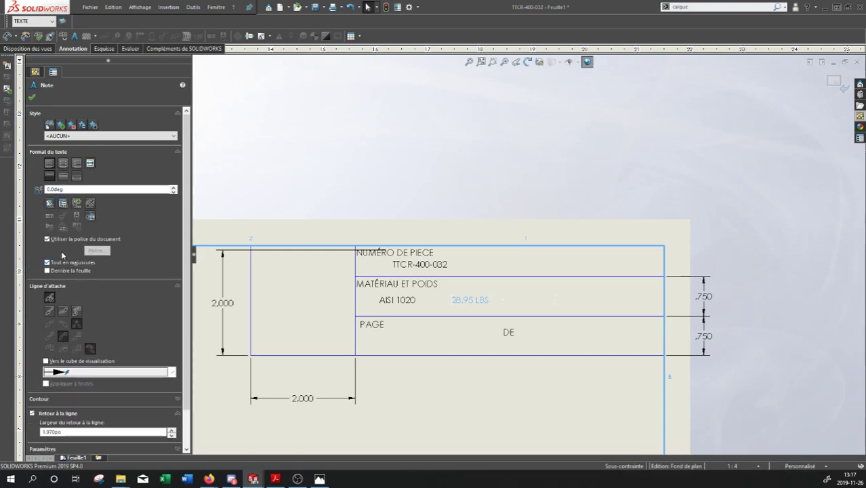
left_click(31, 97)
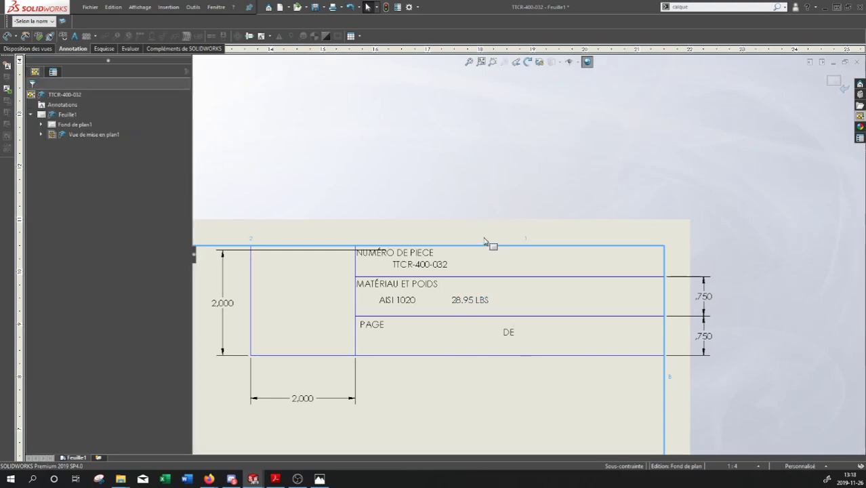
middle_click_drag(483, 240, 463, 194)
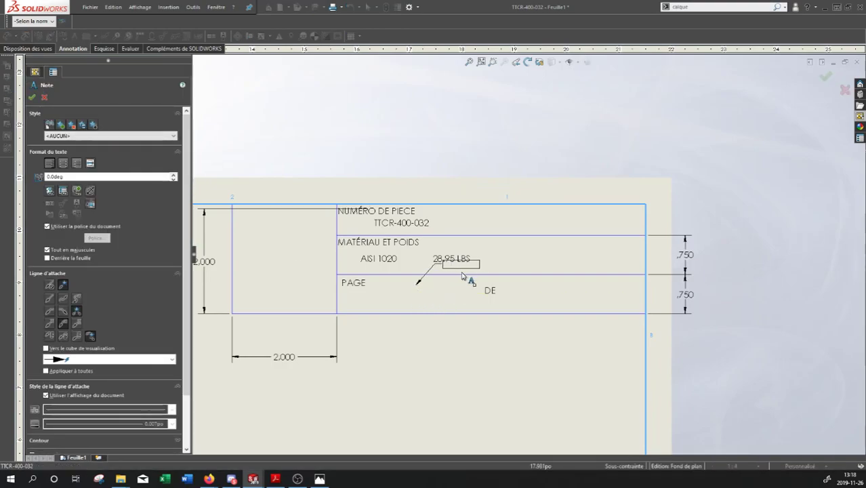
left_click(413, 290)
type("XXXXXXX")
left_click(464, 300)
key("Escape")
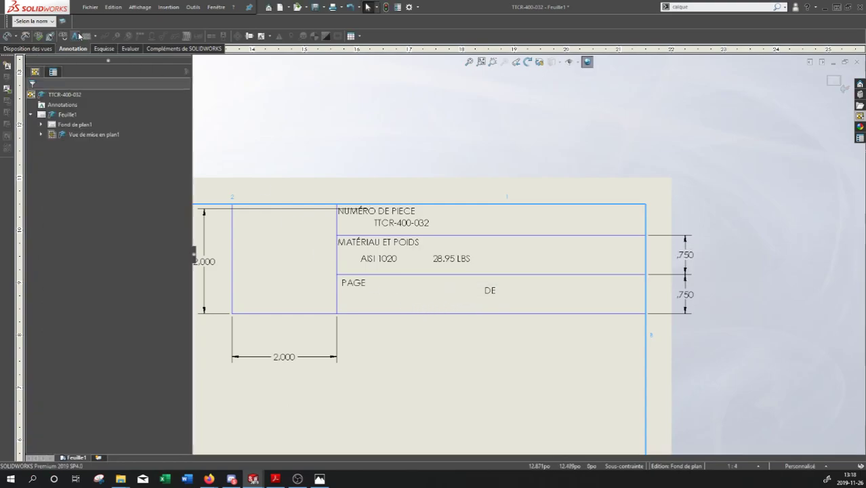
left_click(416, 284)
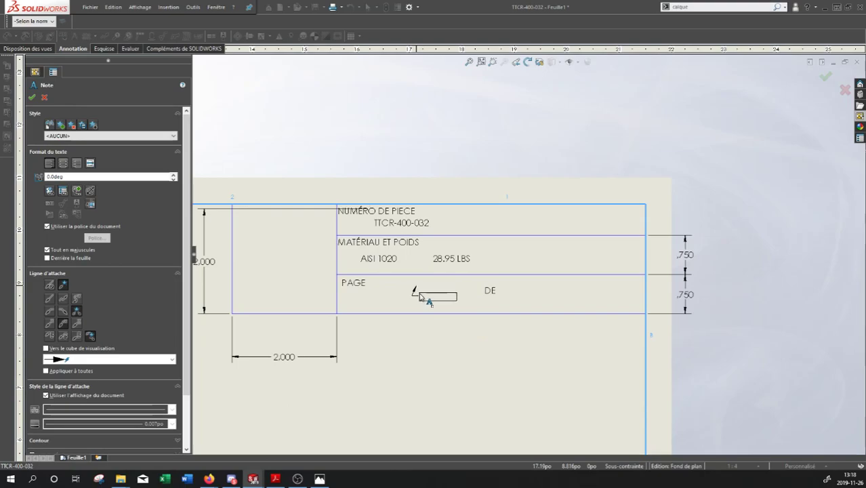
key("Escape")
Create a note below the table and link it to the current document's SW-Feuille actuelle(Current Sheet) property.
left_click_drag(387, 334, 495, 362)
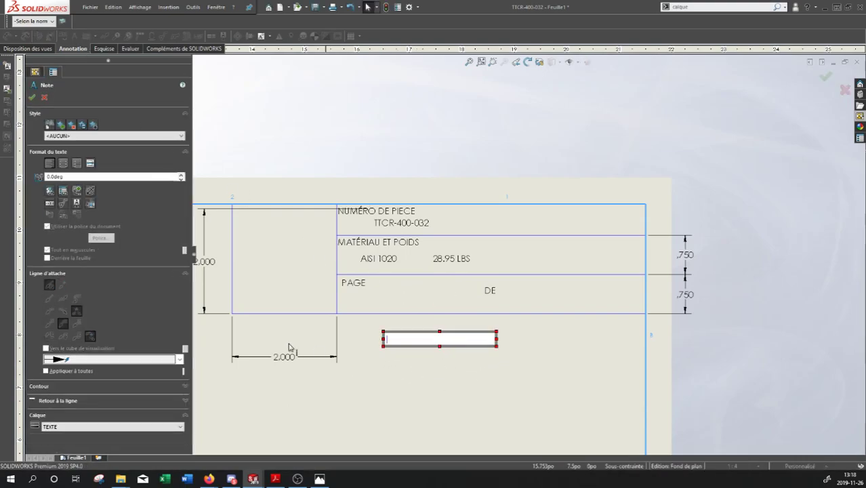
left_click(63, 193)
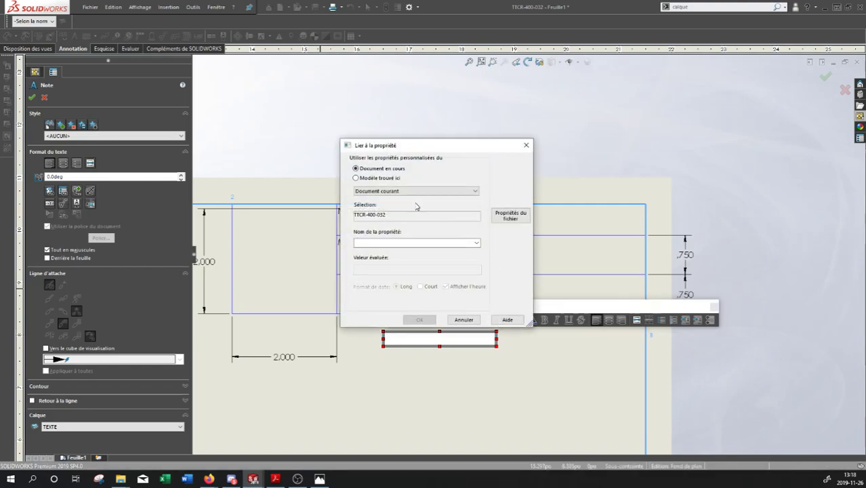
left_click(476, 242)
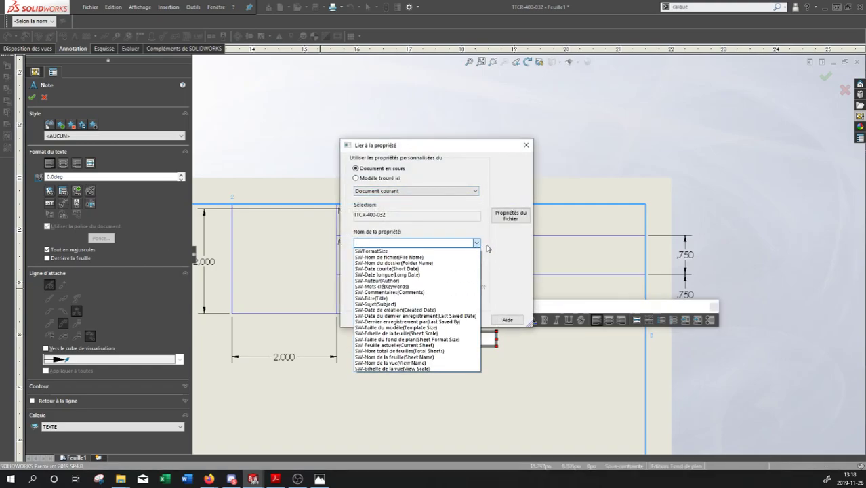
left_click(489, 249)
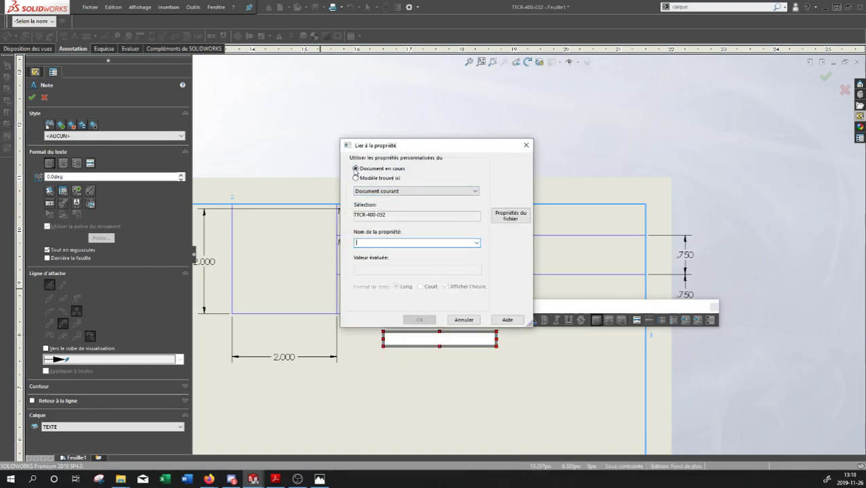
left_click(476, 242)
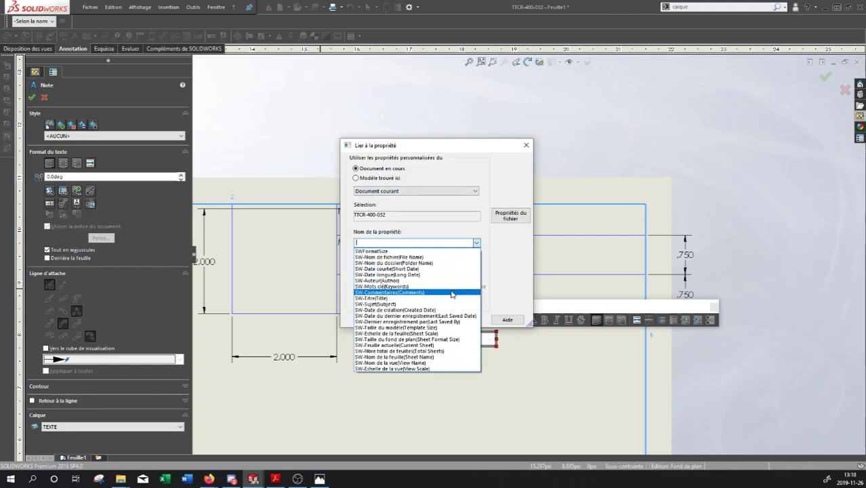
left_click(376, 345)
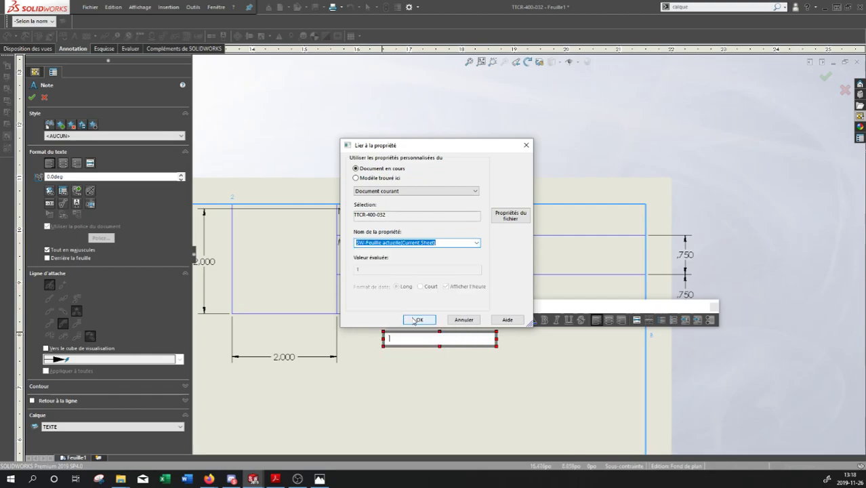
left_click(416, 320)
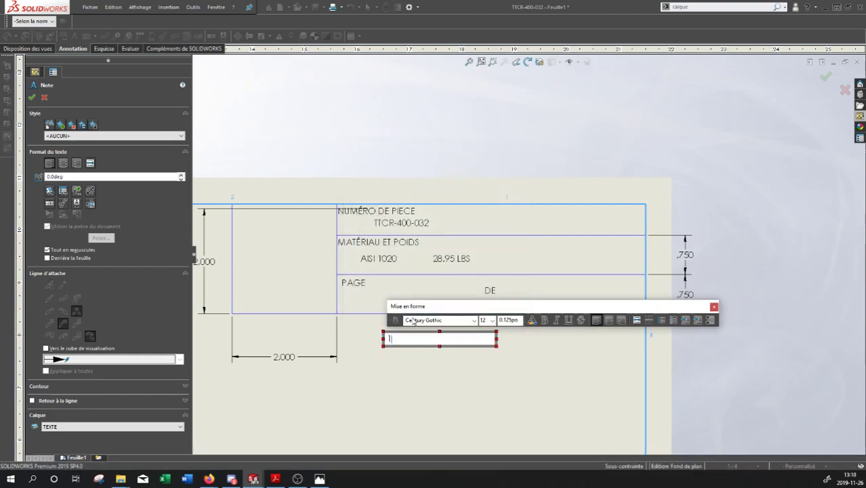
Finish the current-sheet note and move it into the PAGE row just before DE.
left_click(405, 370)
key("Escape")
left_click_drag(390, 340, 472, 293)
left_click(431, 369)
Create another note below the table linked to the current document's SW-Nbre total de feuilles(Total Sheets) property and finish it.
left_click_drag(406, 342, 534, 388)
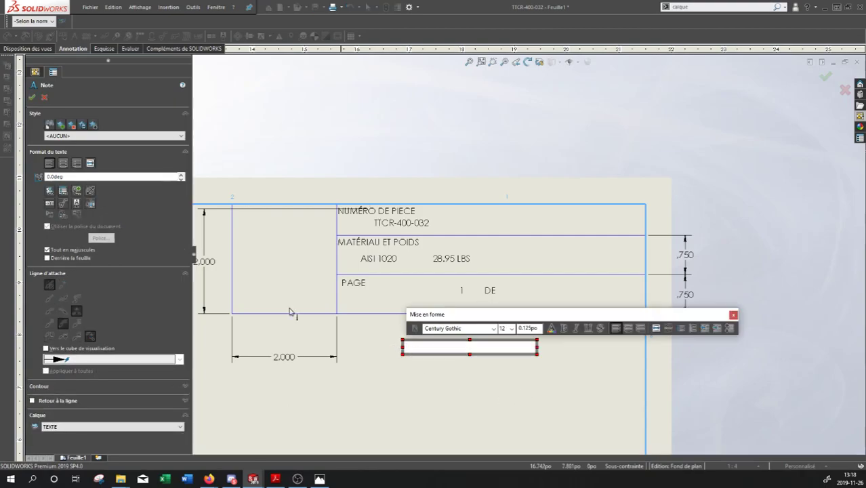
left_click(63, 191)
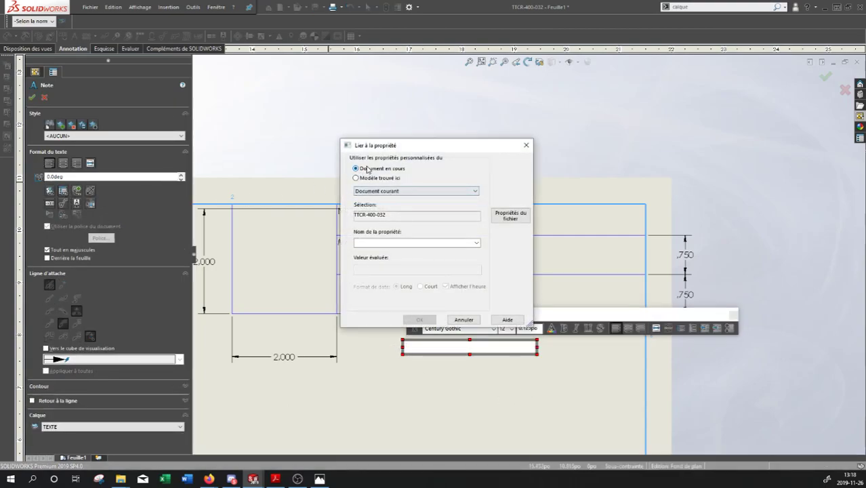
left_click(474, 243)
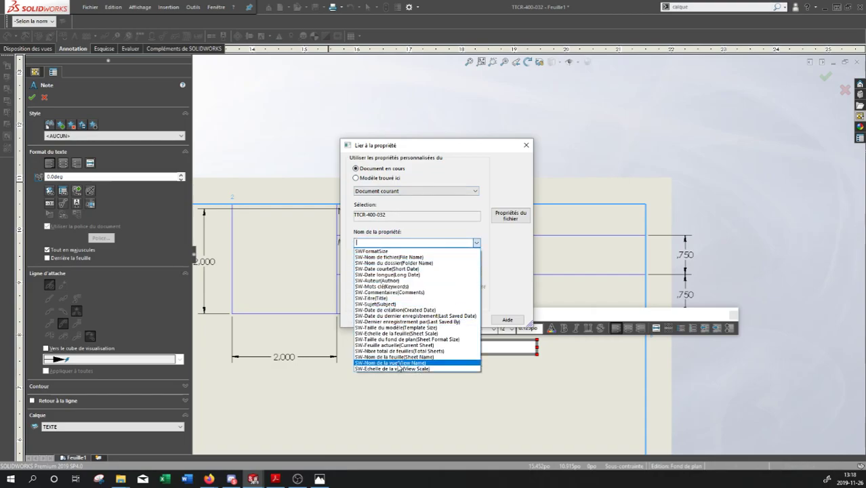
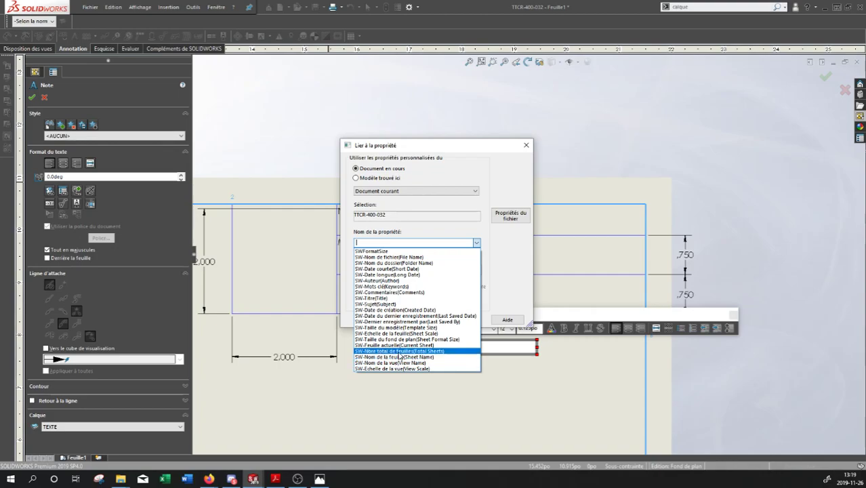
left_click(399, 353)
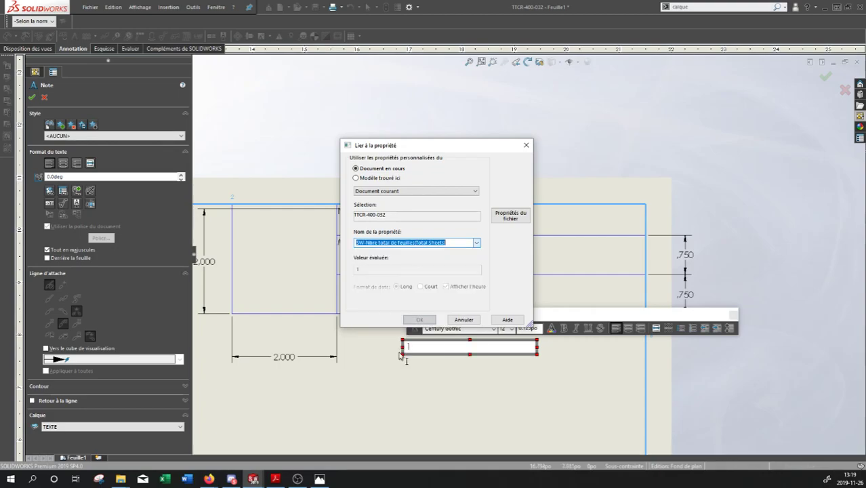
left_click(412, 319)
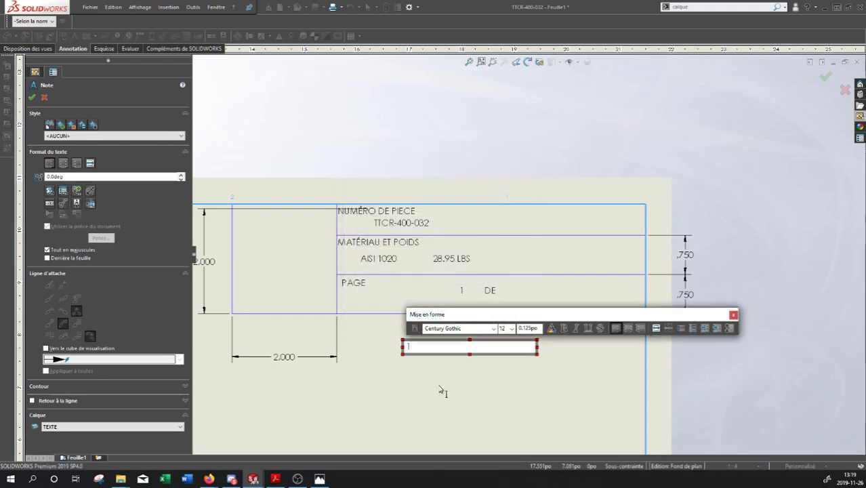
key("Escape")
Try to move the total-sheets note into the PAGE row after DE.
left_click_drag(412, 351, 525, 293)
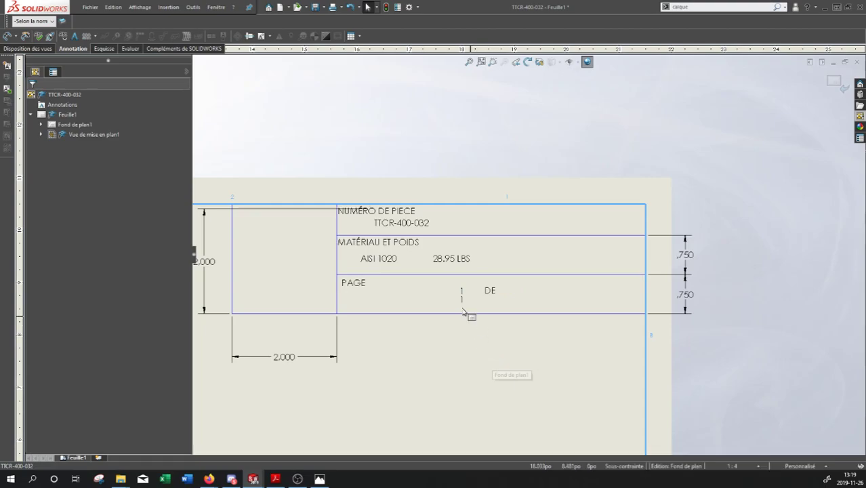
left_click_drag(466, 303, 493, 306)
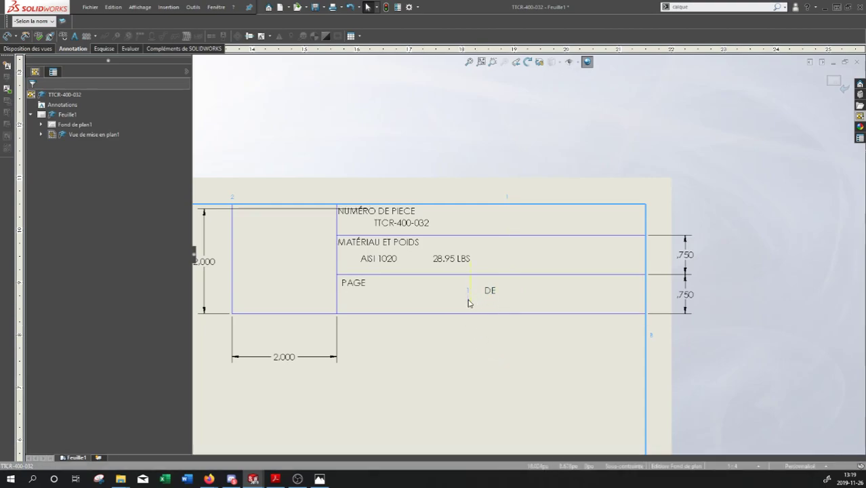
double_click(467, 298)
left_click(452, 396)
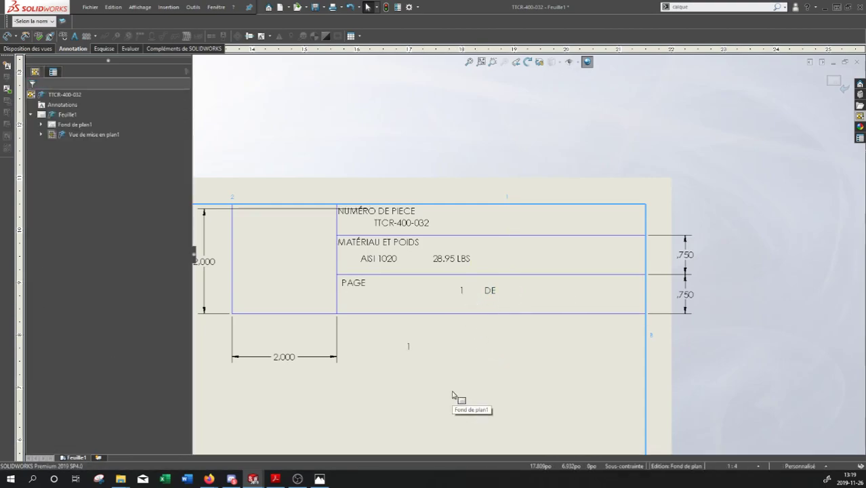
left_click_drag(408, 347, 537, 298)
left_click_drag(409, 353, 581, 302)
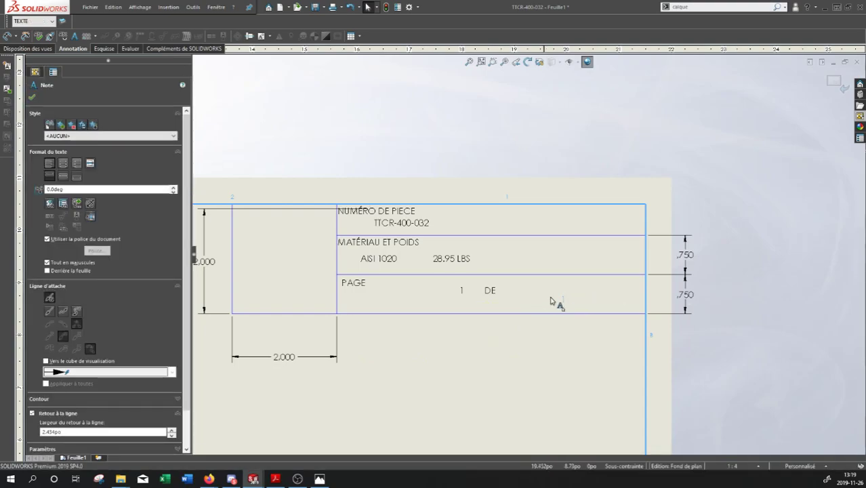
key("Escape")
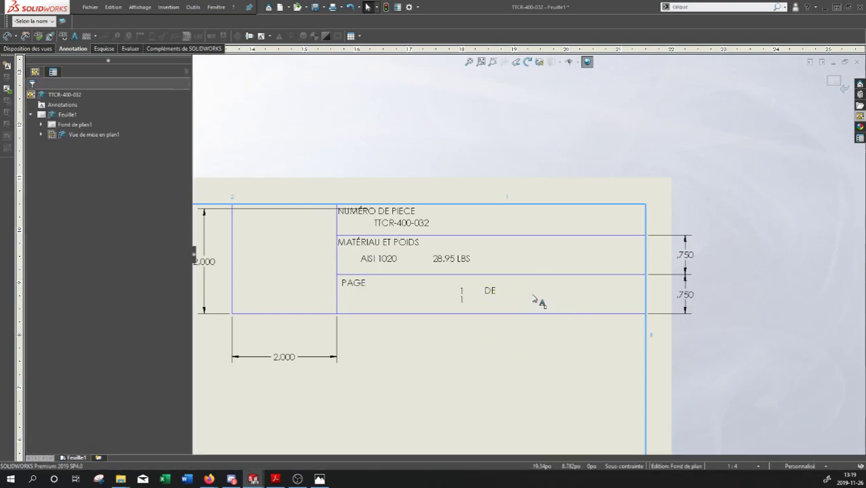
mouse_move(461, 298)
left_mouse_down()
mouse_move(495, 309)
mouse_move(464, 305)
left_mouse_up()
left_click(469, 379)
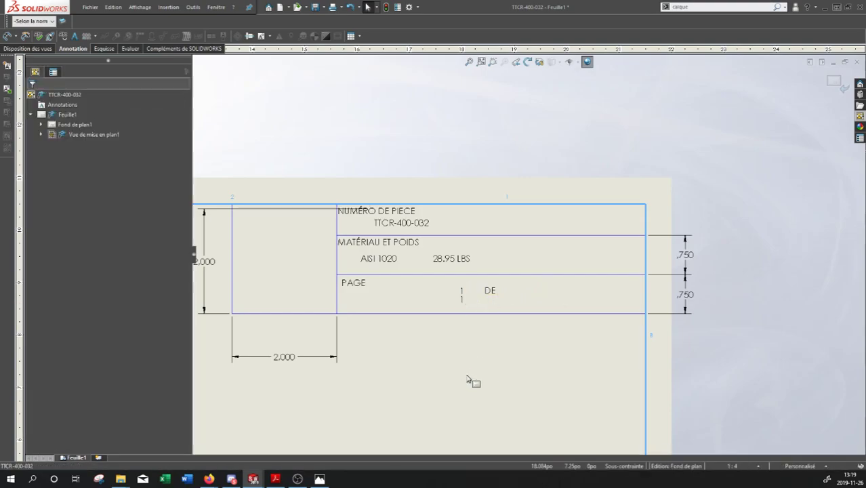
Move the total-sheets note back below the table and enlarge its text box up and outward to about 2.55 po wide.
left_click_drag(566, 301, 500, 346)
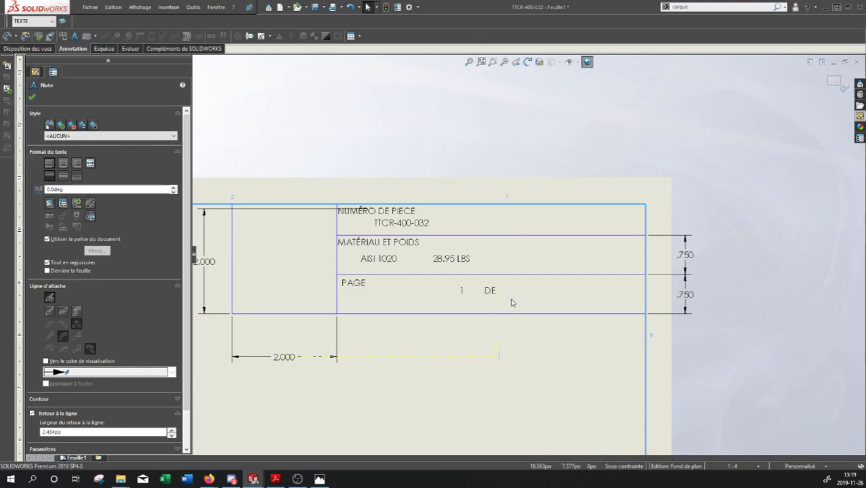
key("Escape")
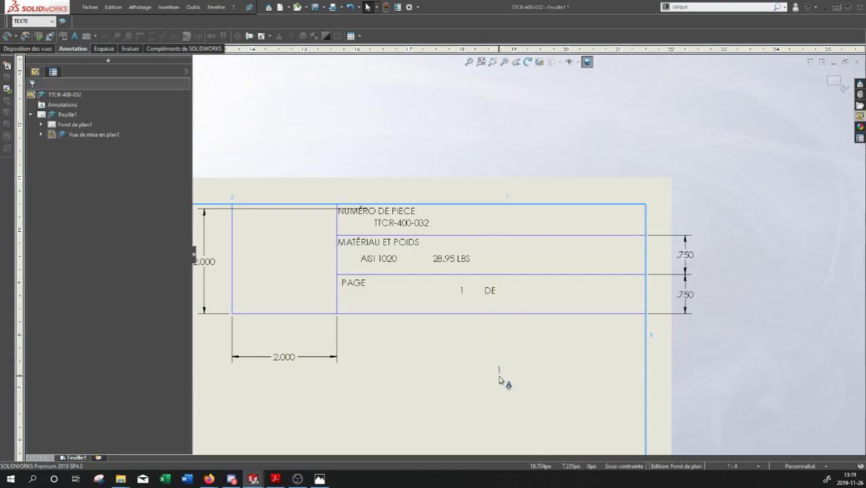
key("Return")
left_click(498, 369)
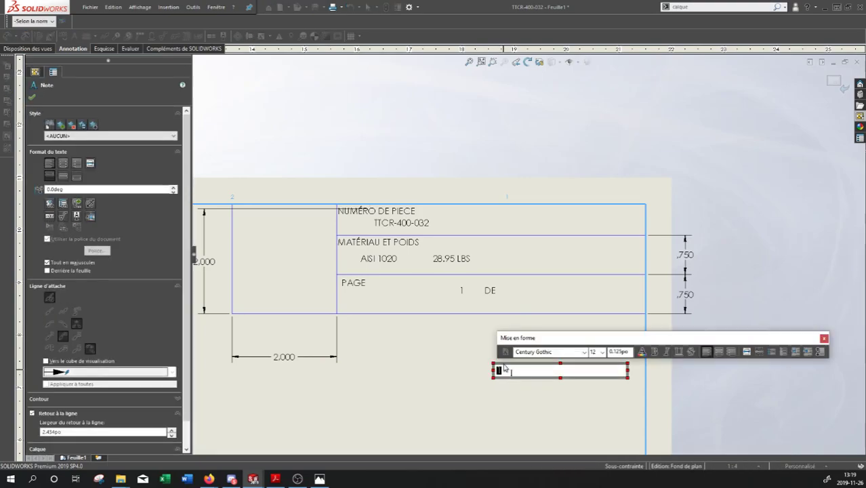
left_click_drag(492, 364, 487, 340)
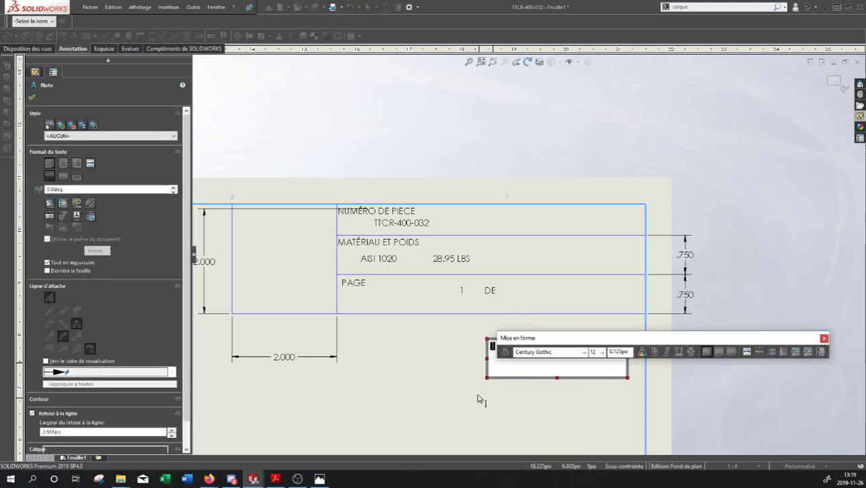
left_click(475, 391)
left_click(497, 343)
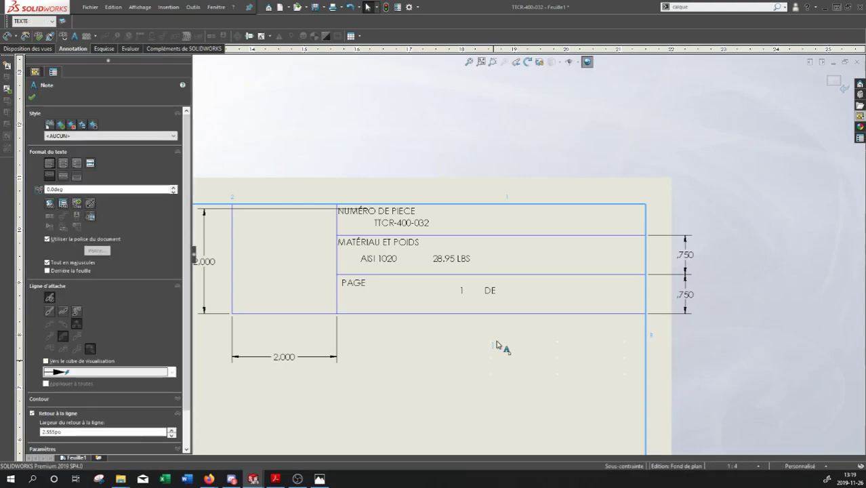
Place the total-sheets note in the PAGE row just after DE.
left_click_drag(497, 344, 521, 294)
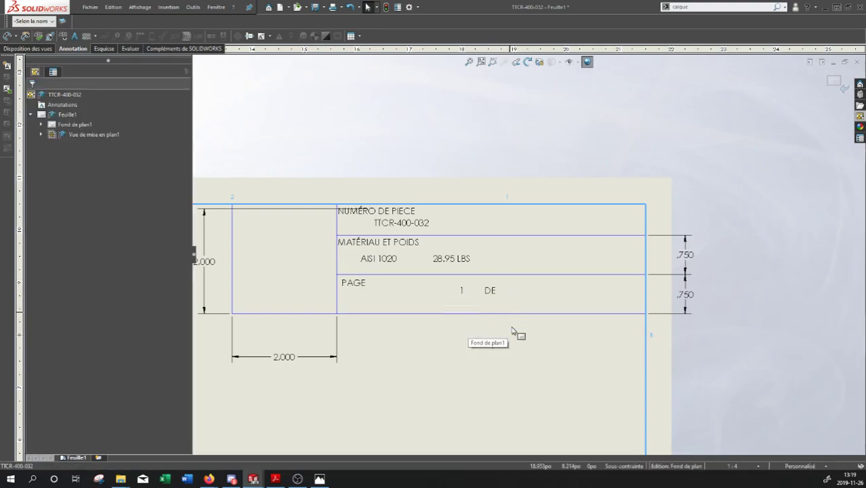
key("ctrl+z")
key("ctrl+y")
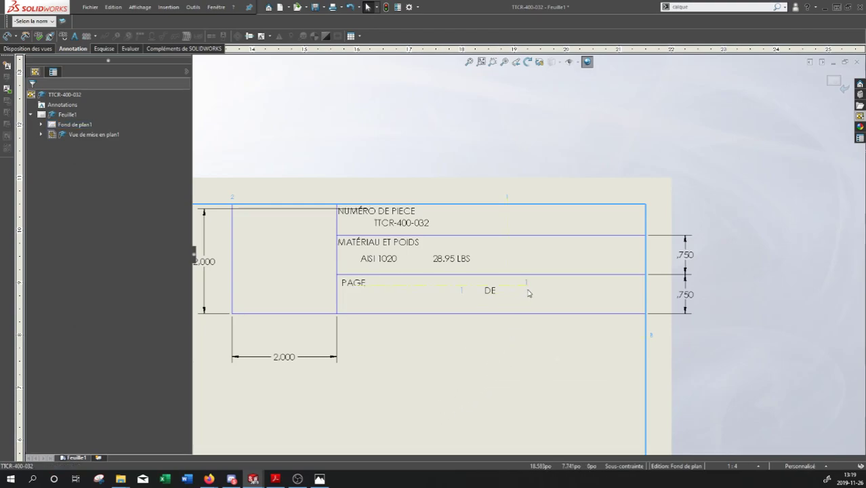
key("ctrl+z")
left_click_drag(494, 349, 524, 310)
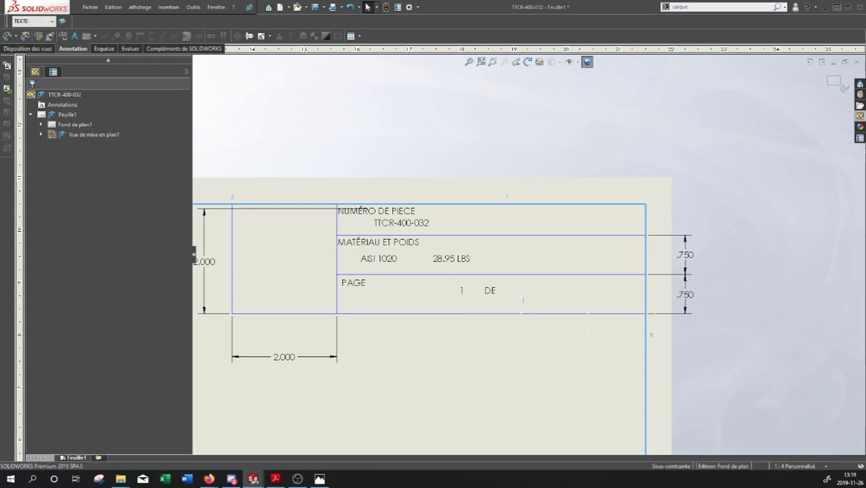
left_click(472, 362)
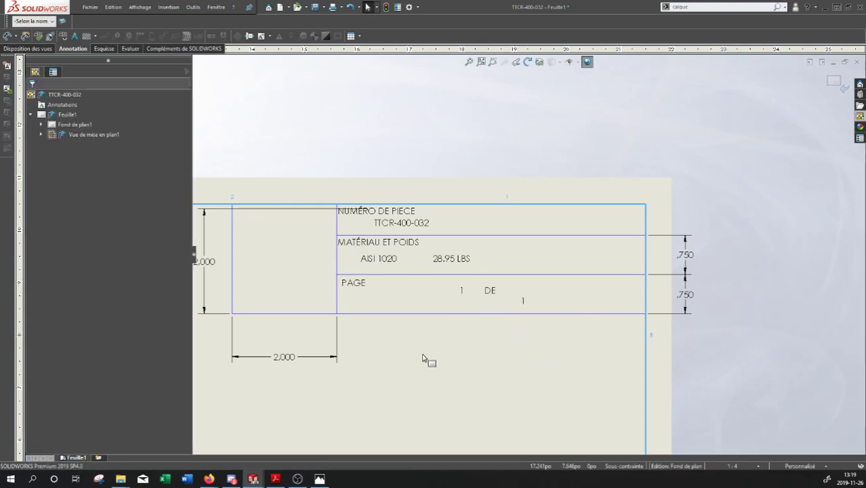
Insert the image logo2.JPG from the Desktop folder Tuto_Création_Cartouche_SW into the sheet format.
scroll(426, 358, "up", 2)
middle_click_drag(517, 329, 510, 337)
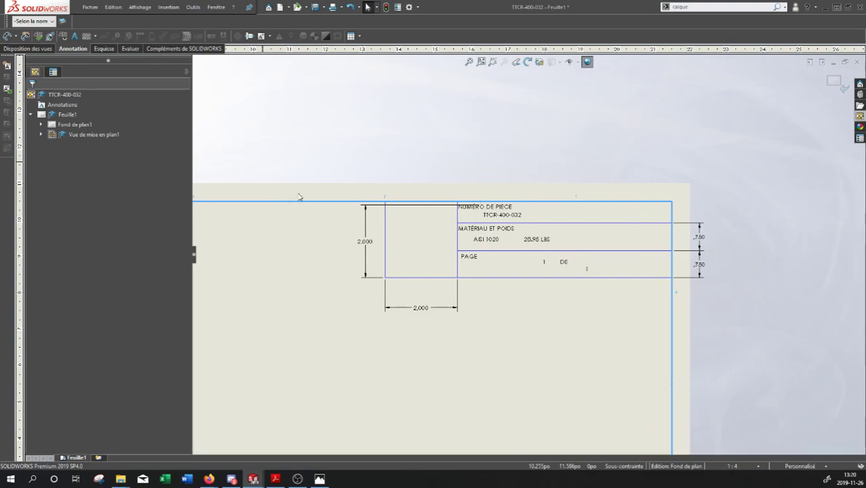
left_click(166, 8)
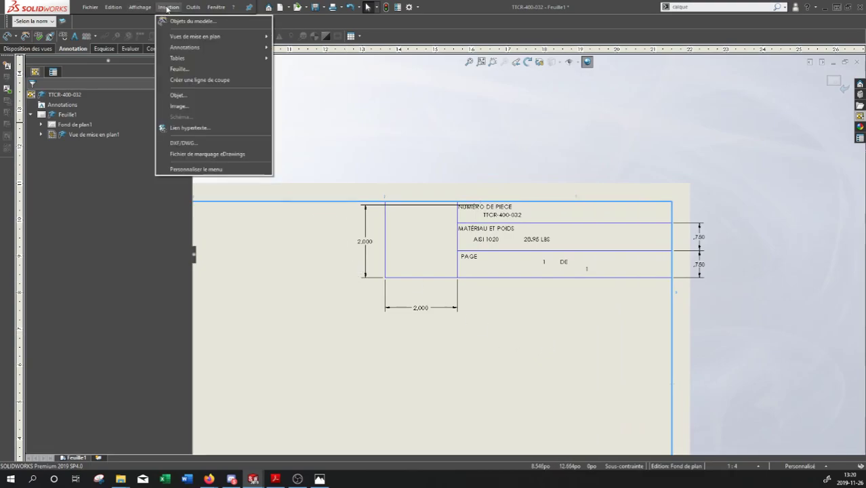
left_click(193, 7)
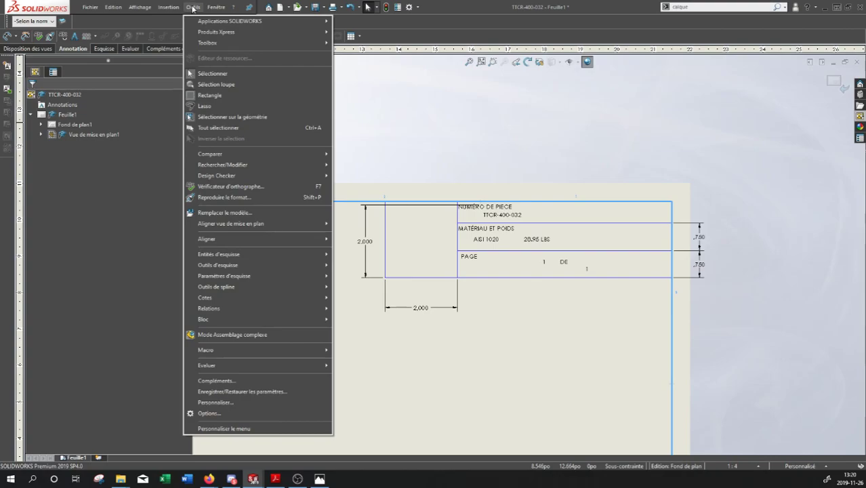
mouse_move(147, 8)
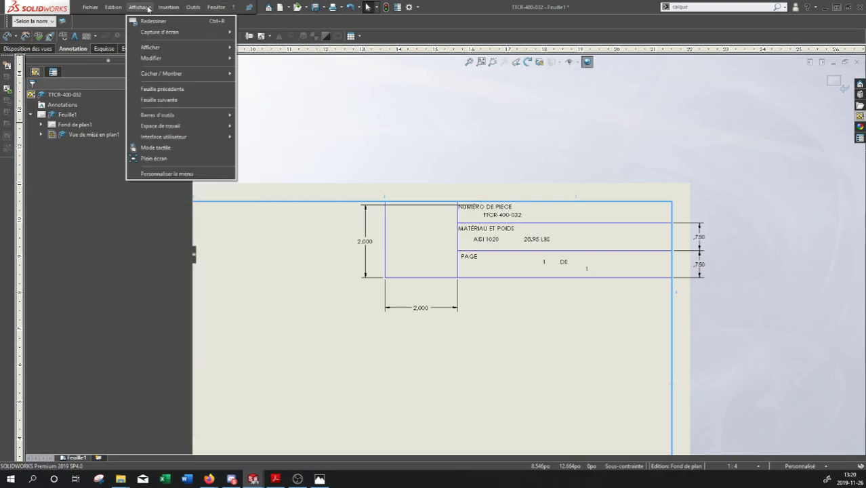
mouse_move(108, 9)
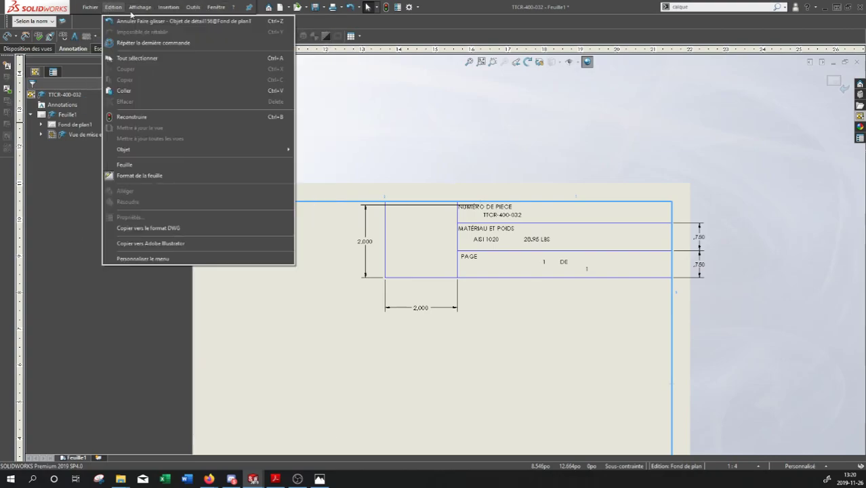
left_click(178, 106)
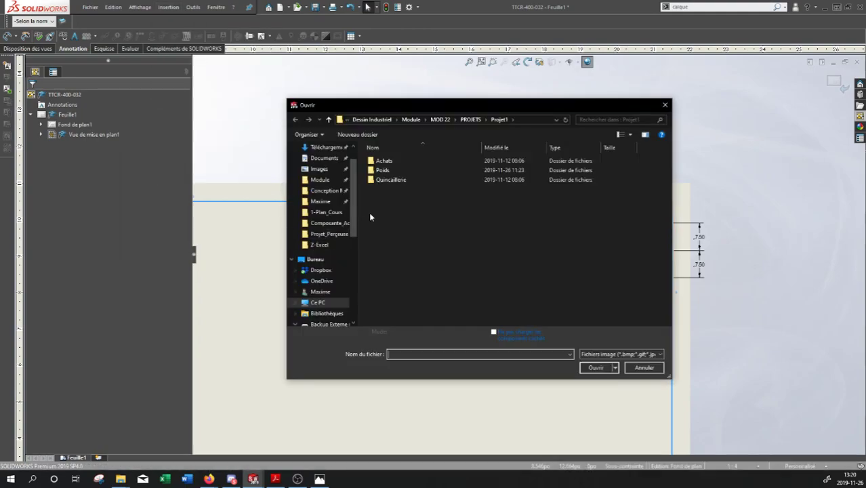
left_click(320, 148)
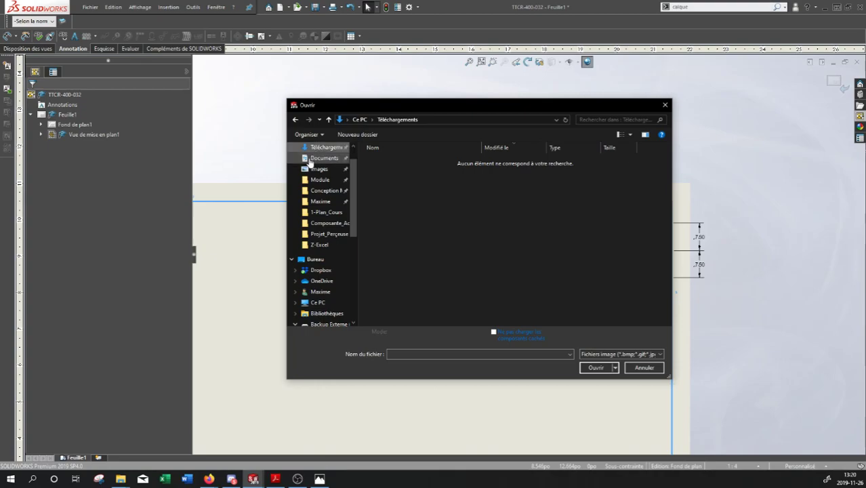
scroll(317, 155, "up", 1)
left_click(314, 162)
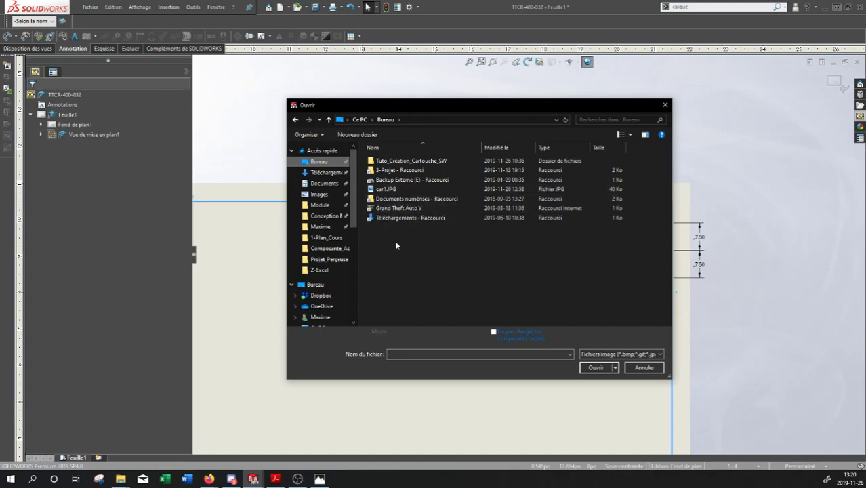
double_click(405, 162)
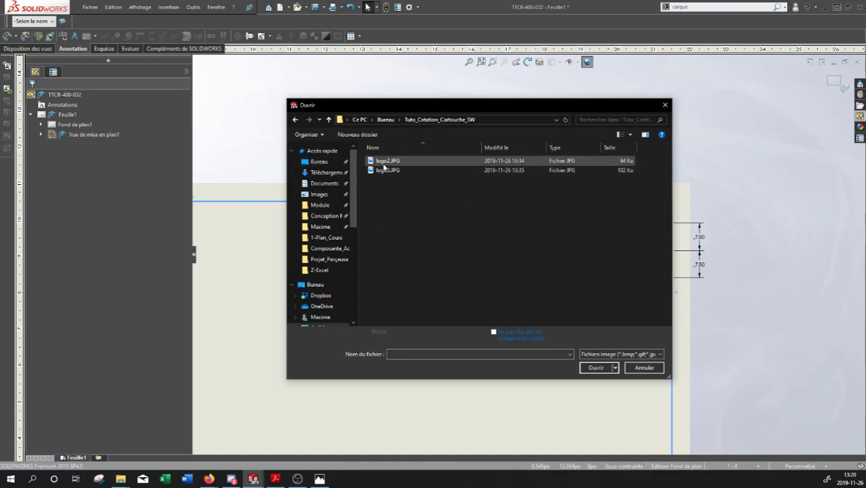
left_click(379, 162)
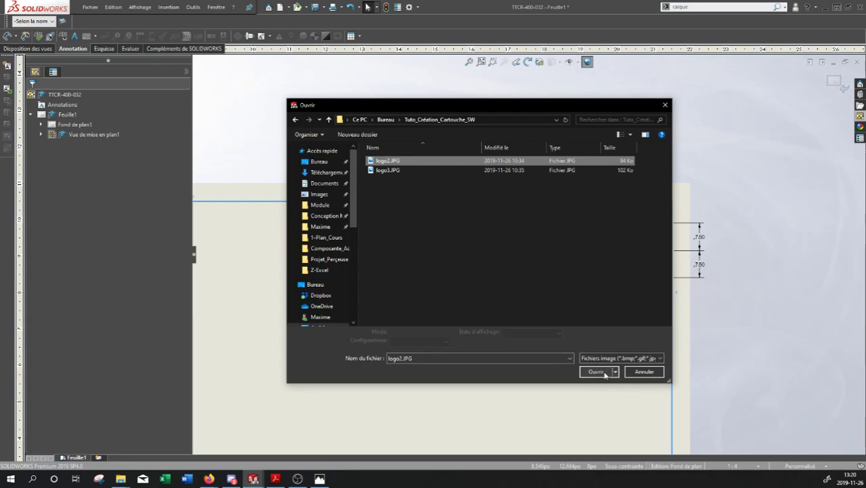
left_click(602, 370)
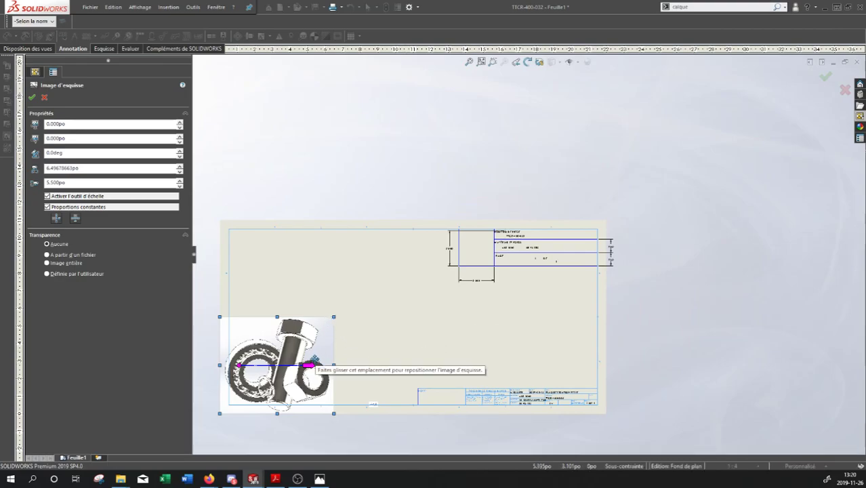
left_click(322, 286)
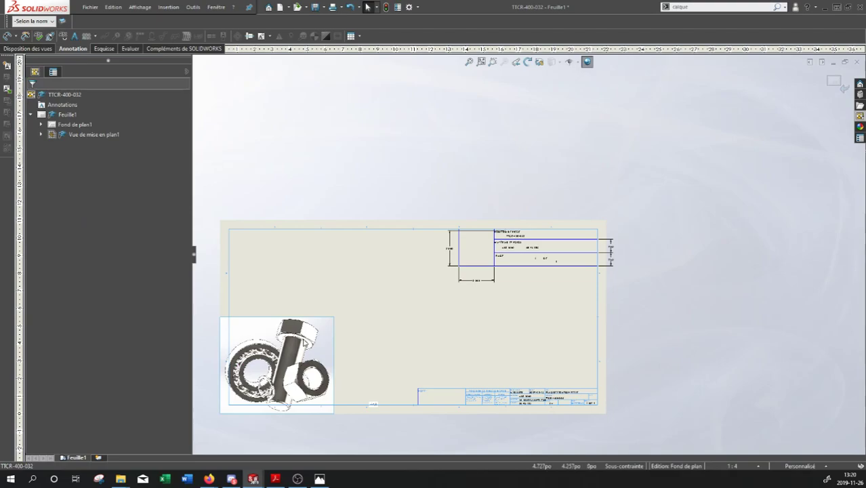
Delete the inserted logo image and insert logo3.JPG from the same folder instead.
key("Delete")
left_click(743, 142)
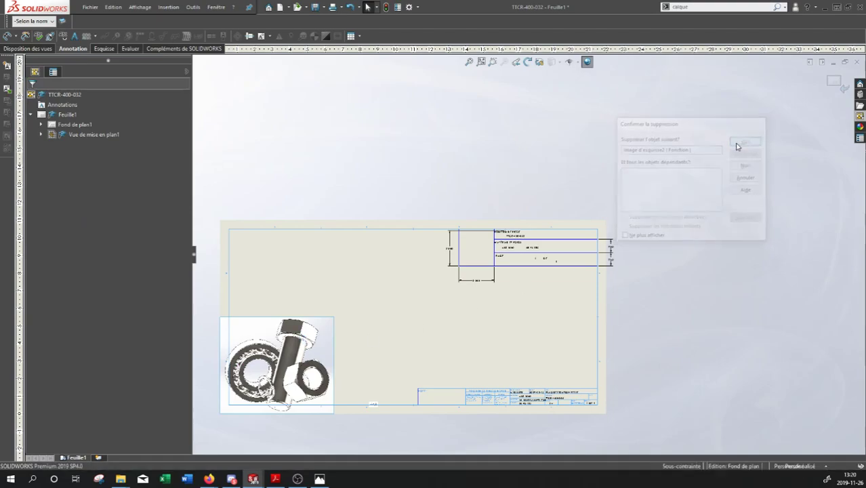
left_click(168, 6)
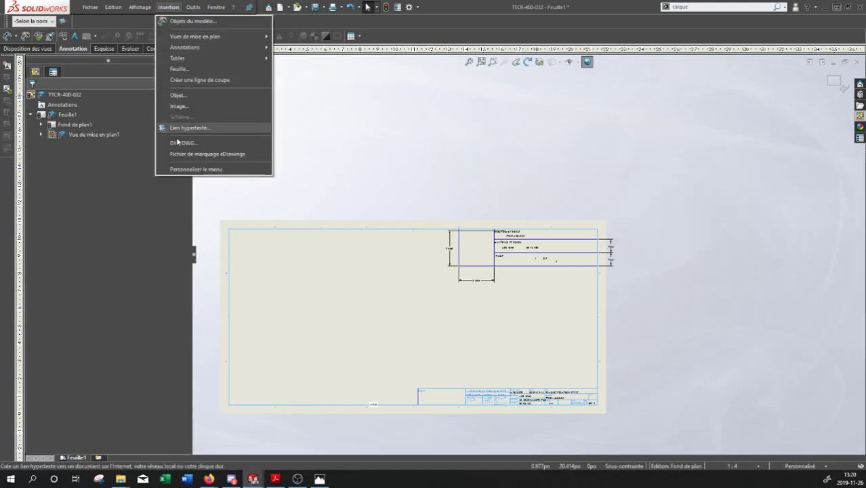
left_click(179, 106)
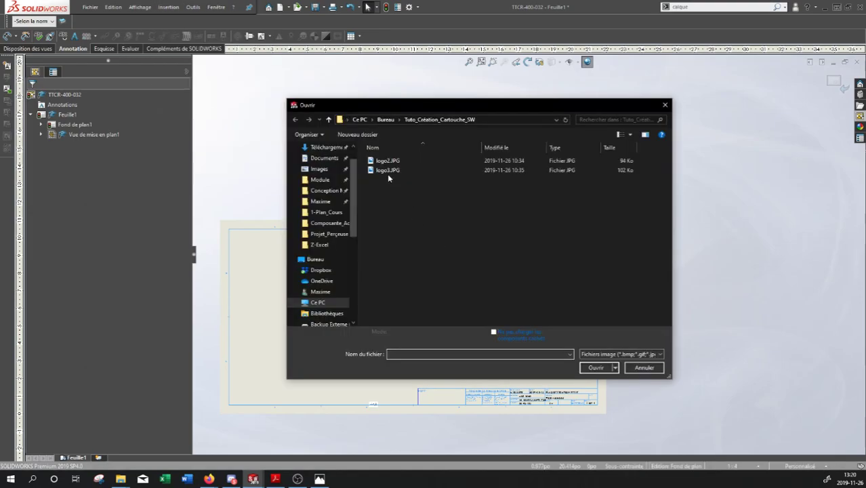
left_click(390, 170)
left_click(594, 374)
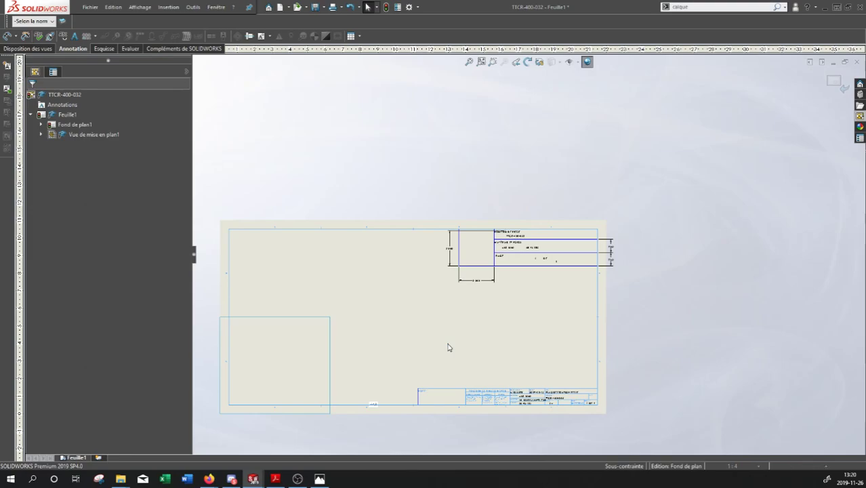
Shrink the logo image to about 2.00 by 1.76 po and move it into the empty square cell of the table.
mouse_move(329, 316)
left_mouse_down()
mouse_move(278, 361)
mouse_move(418, 287)
mouse_move(425, 274)
mouse_move(408, 288)
left_mouse_up()
scroll(396, 302, "down", 5)
mouse_move(472, 285)
left_mouse_down()
mouse_move(684, 162)
mouse_move(619, 211)
left_mouse_up()
mouse_move(643, 275)
middle_mouse_down()
mouse_move(501, 325)
mouse_move(398, 387)
middle_mouse_up()
mouse_move(386, 336)
left_mouse_down()
mouse_move(490, 255)
mouse_move(499, 233)
left_mouse_up()
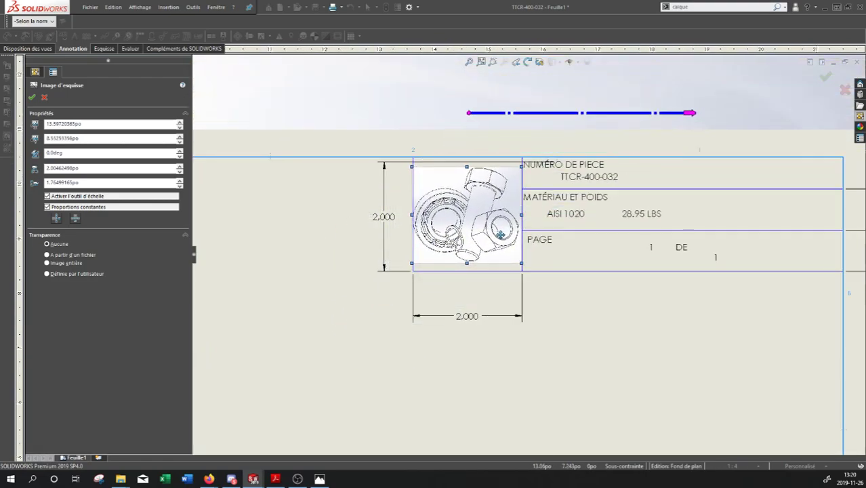
Reduce the logo image to about 1.89 by 1.67 po, center it in its cell and accept the placement.
left_click_drag(519, 168, 516, 172)
left_click_drag(485, 212, 488, 210)
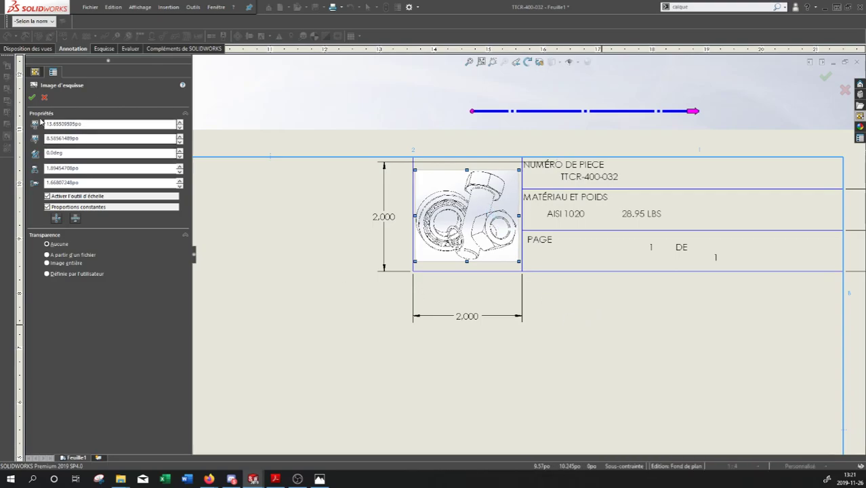
left_click(32, 98)
Leave sheet format editing and check the finished table with its logo on the drawing sheet.
scroll(491, 362, "up", 1)
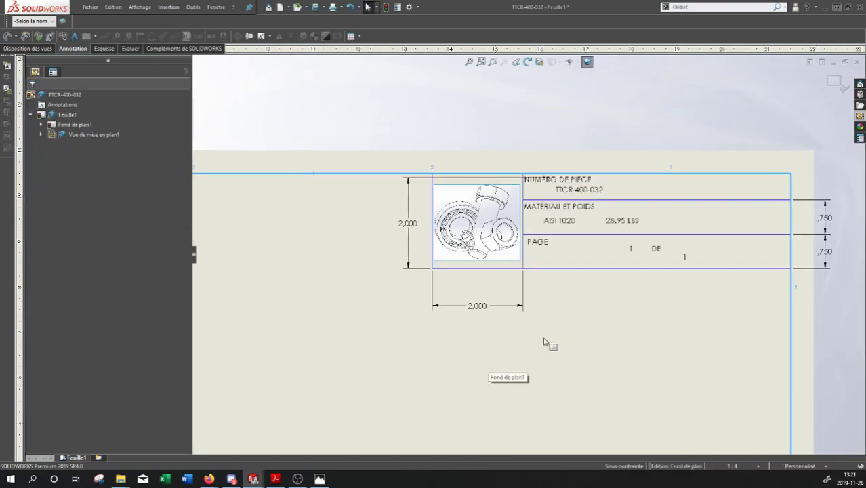
scroll(548, 346, "up", 2)
scroll(580, 237, "down", 1)
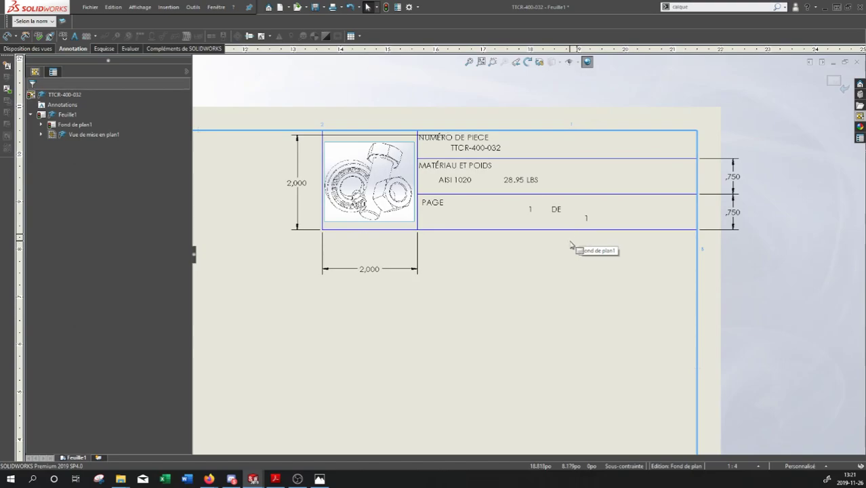
left_click(834, 81)
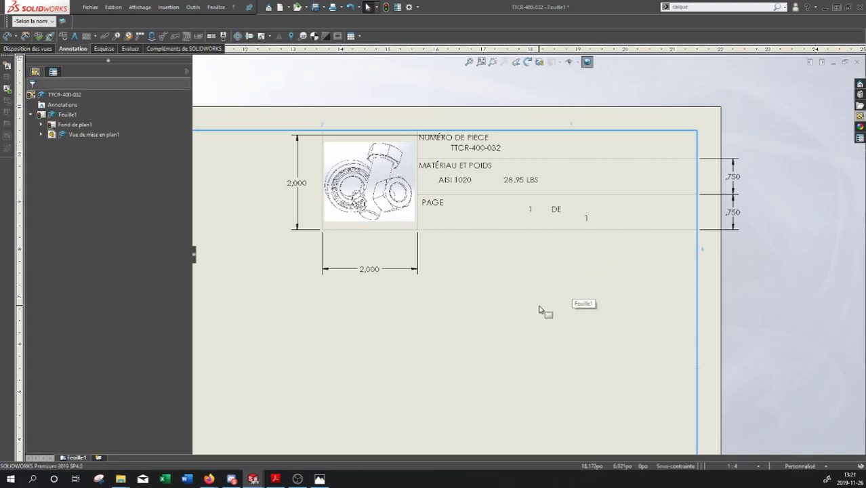
scroll(540, 309, "up", 3)
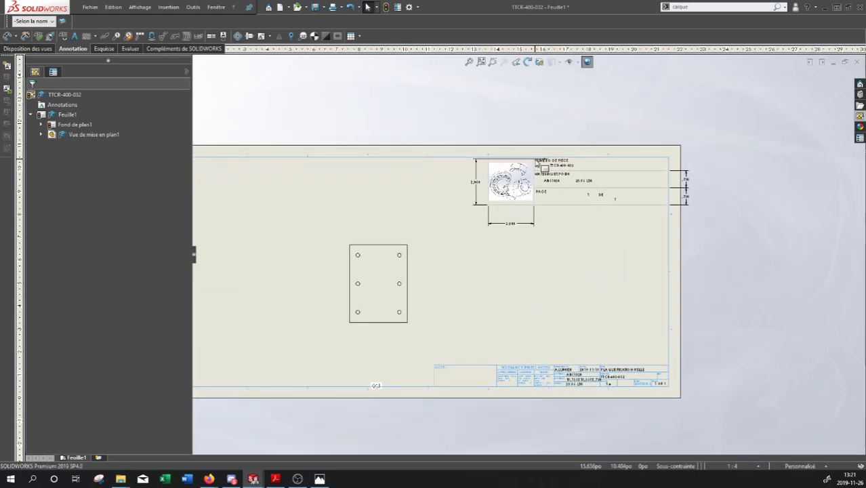
scroll(540, 164, "down", 2)
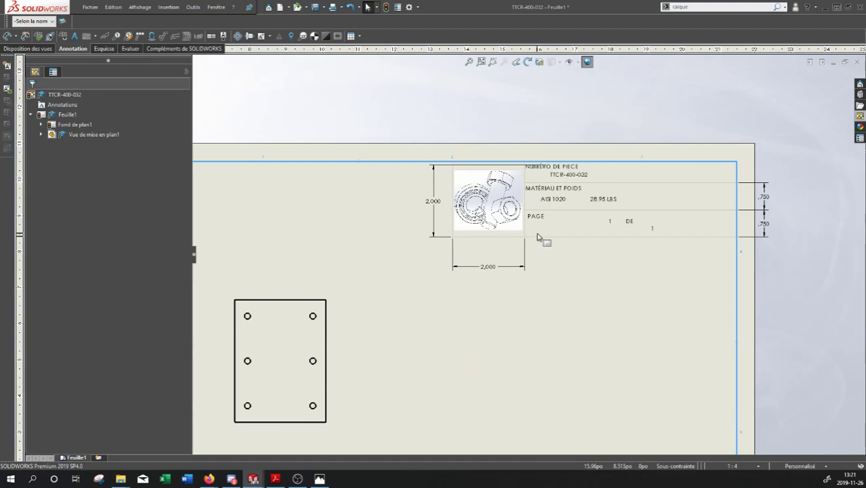
Add a second sheet, Feuille2, using the MP Max STD 8.5x11 po format at scale 1:4.
scroll(460, 311, "up", 3)
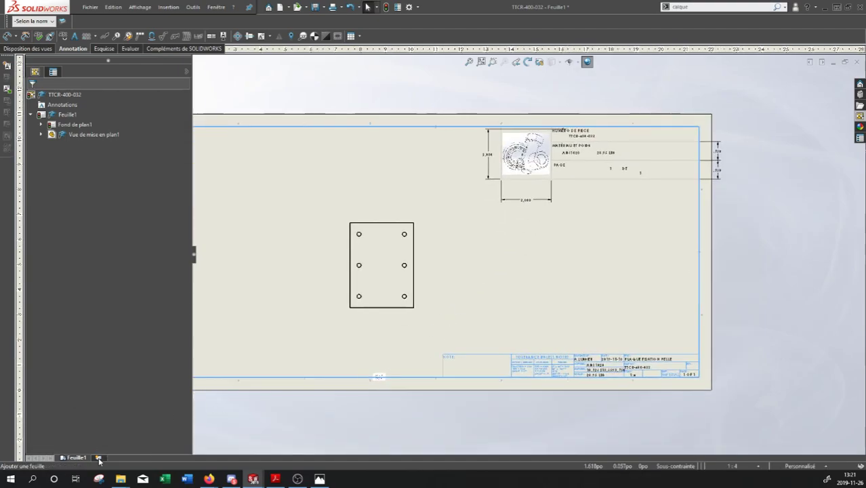
left_click(99, 459)
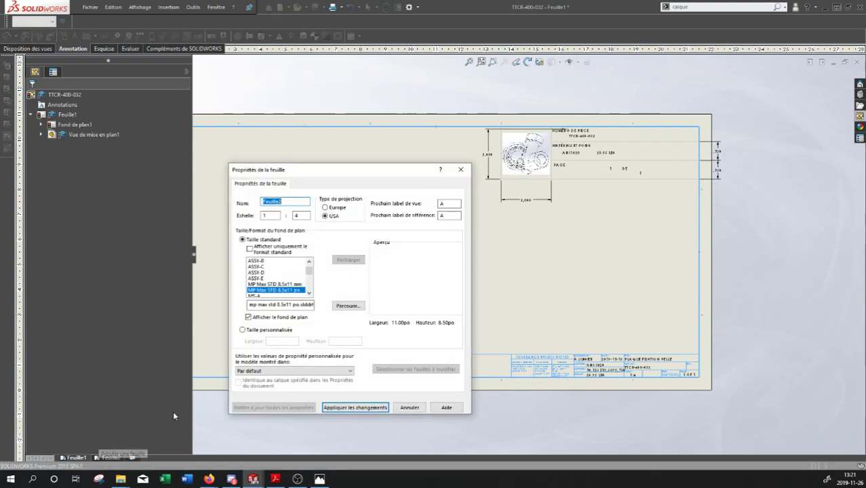
left_click(352, 407)
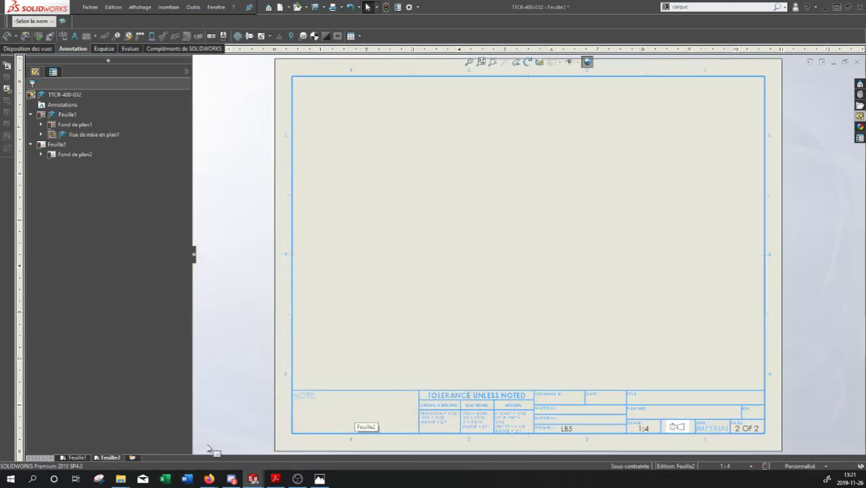
Return to Feuille1 and check the page numbering in the sheet format table.
left_click(84, 457)
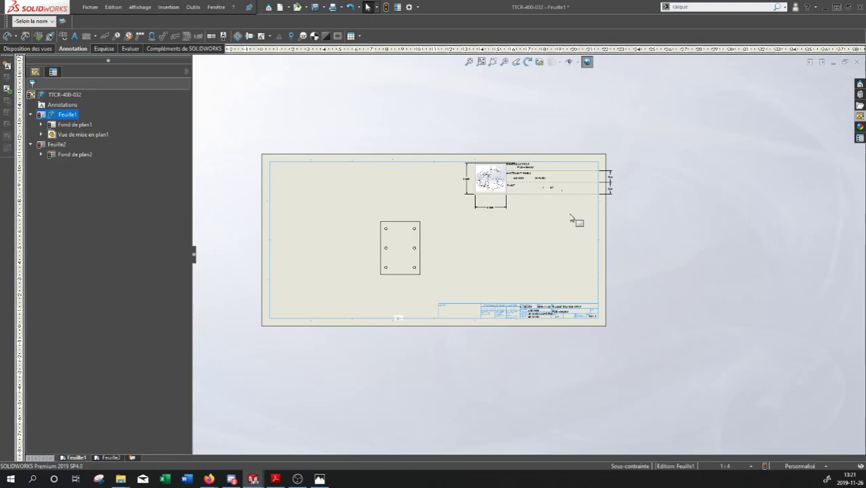
scroll(572, 226, "down", 3)
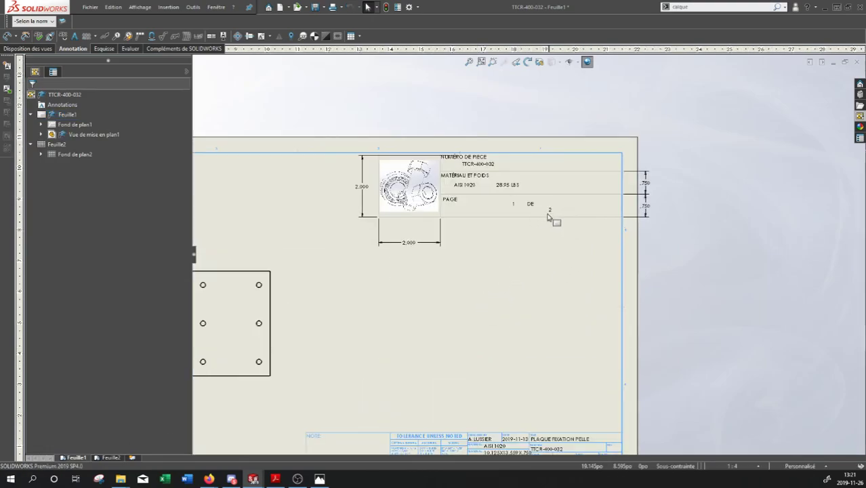
middle_click_drag(416, 322, 513, 260)
Delete the sheet Feuille2 from the drawing.
right_click(108, 458)
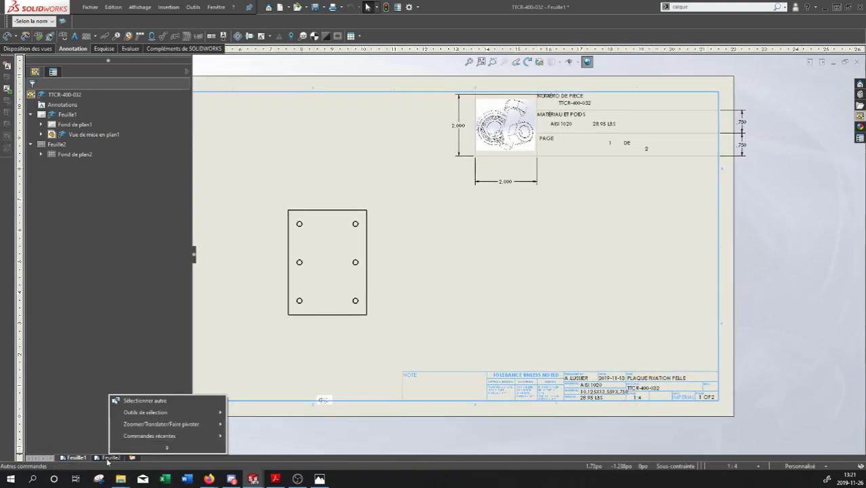
left_click(108, 458)
right_click(108, 458)
left_click(125, 415)
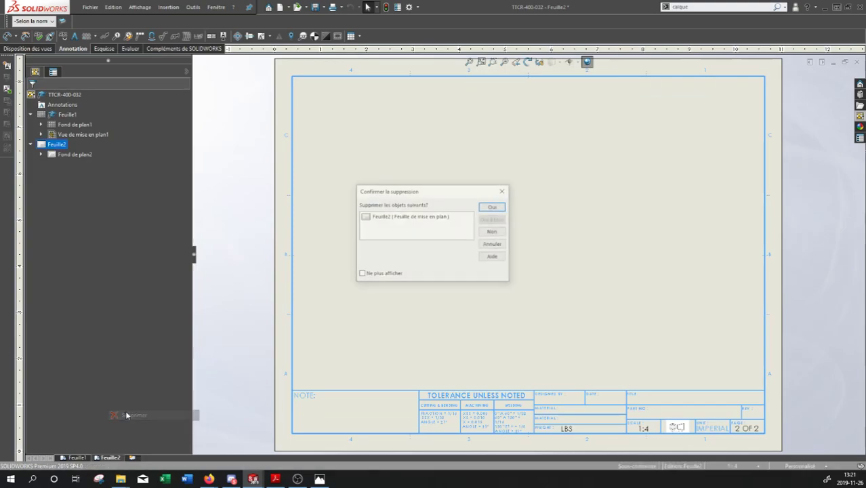
left_click(492, 207)
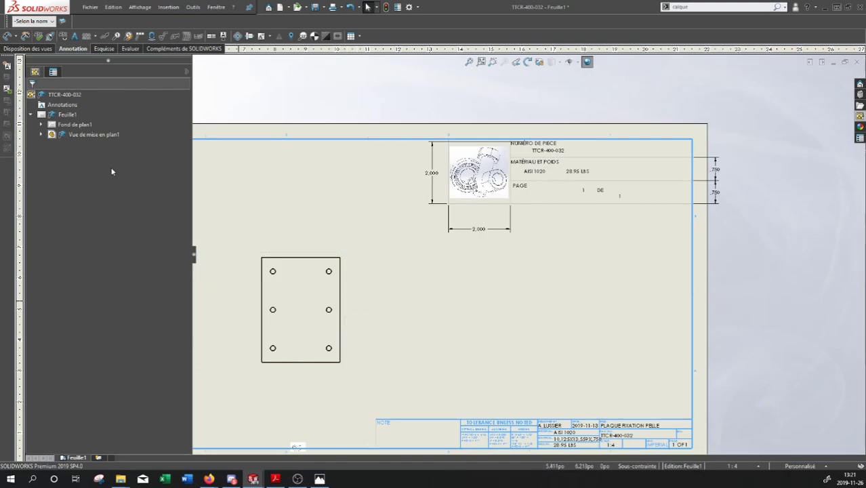
Delete the plate's drawing view from Feuille1.
left_click(263, 317)
key("Delete")
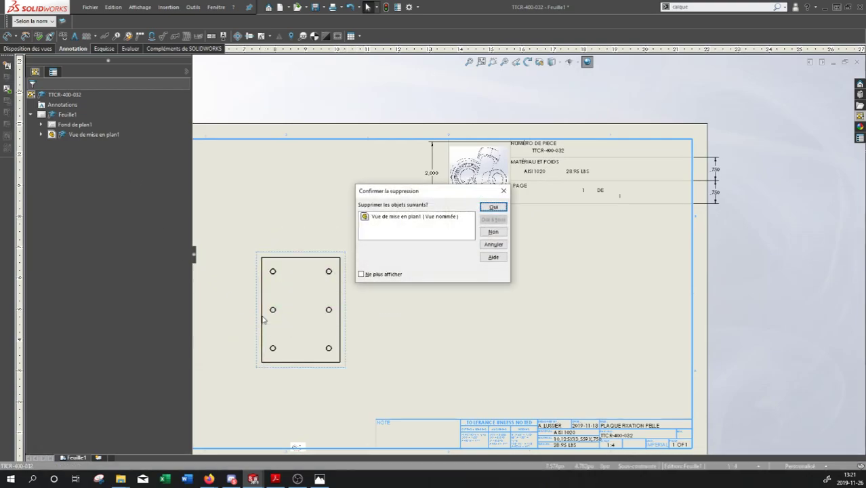
left_click(493, 208)
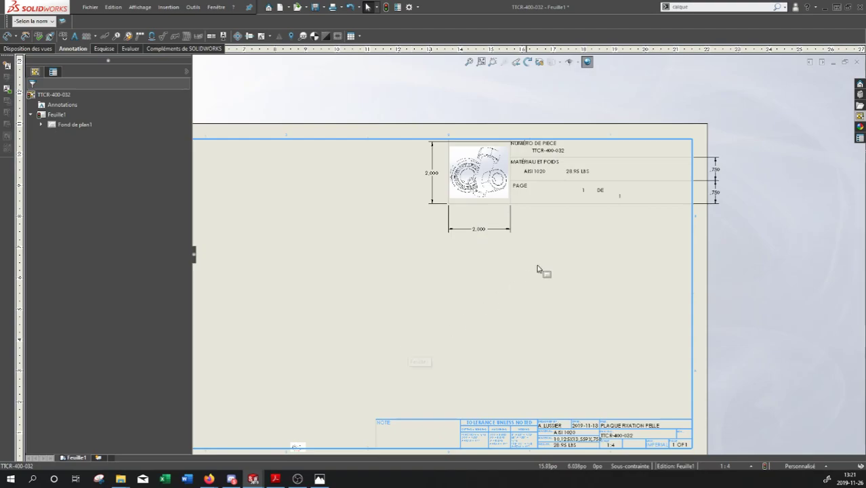
left_click(456, 298)
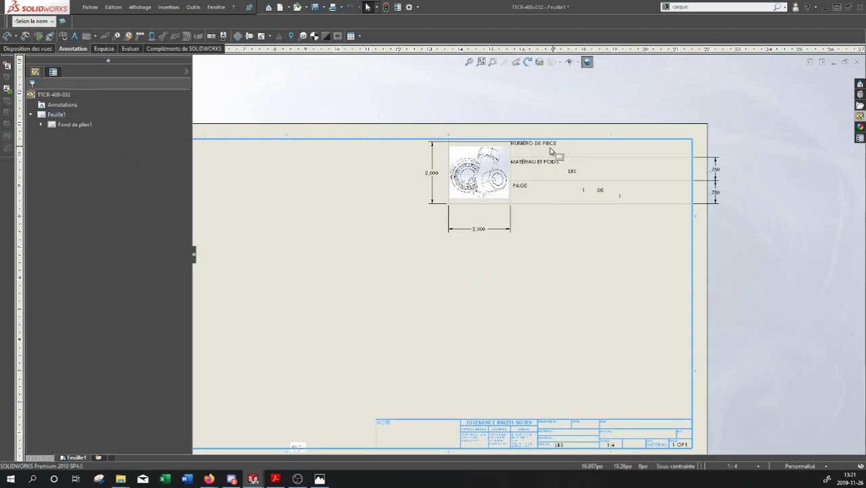
Hide the two 2.000 and two .750 dimensions around the table in the sheet format, and return to sheet editing.
right_click(55, 115)
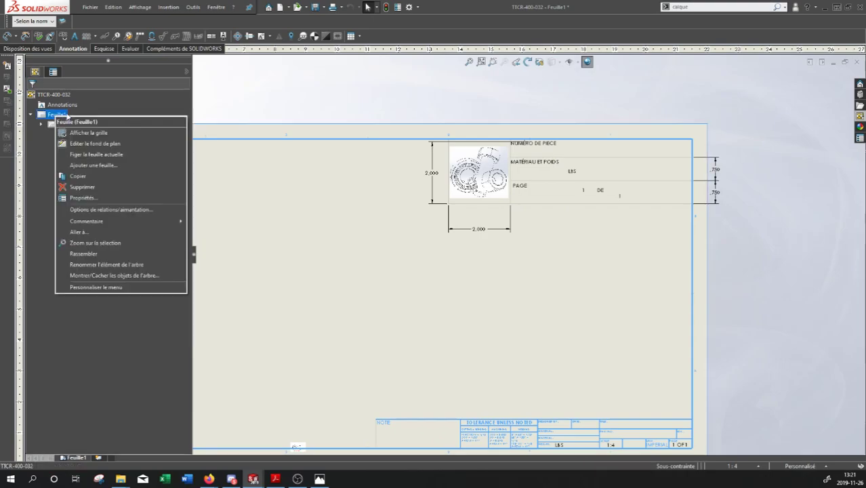
left_click(91, 144)
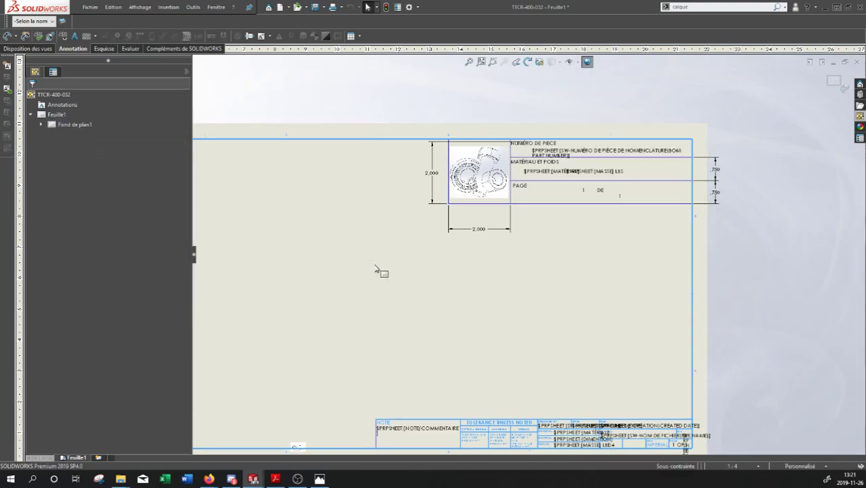
left_click(430, 177)
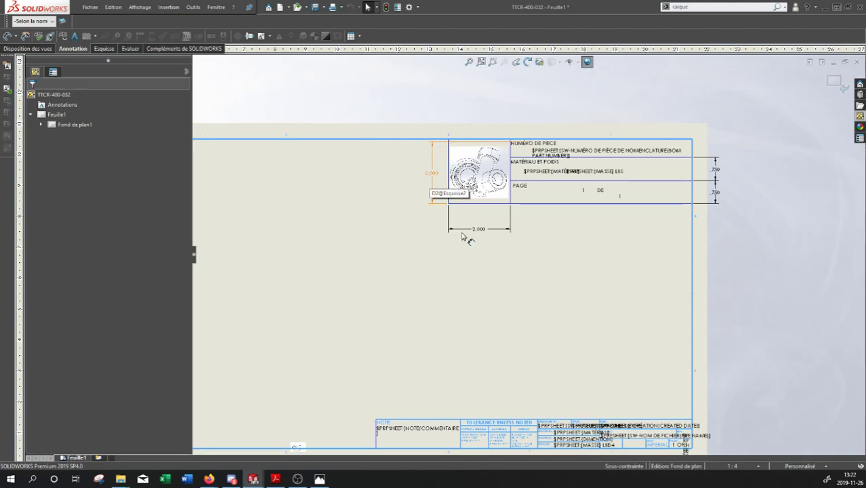
left_click(471, 231, "ctrl")
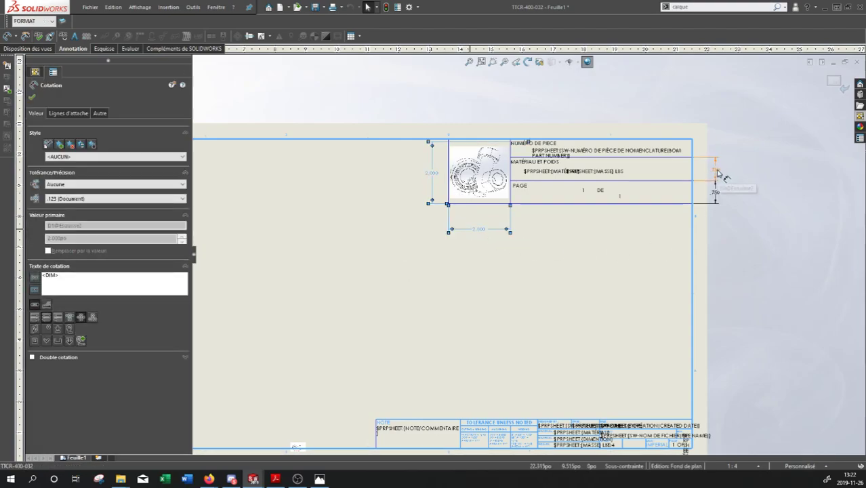
left_click(715, 192, "ctrl")
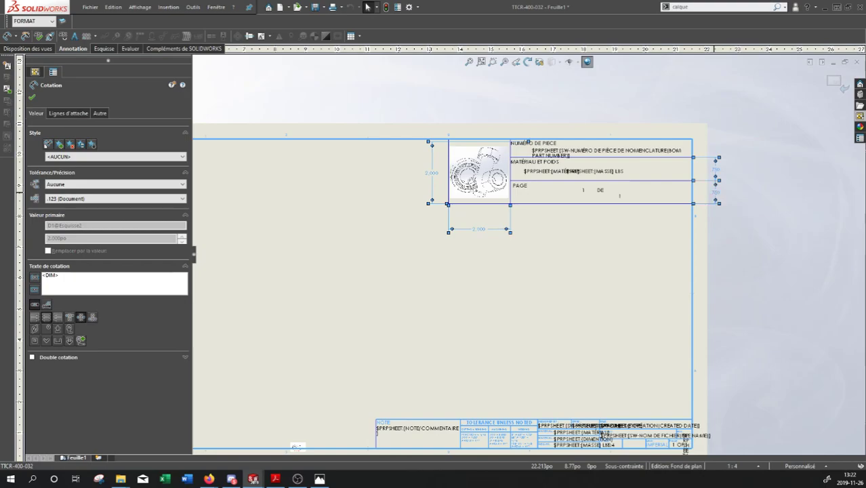
right_click(716, 196)
left_click(734, 263)
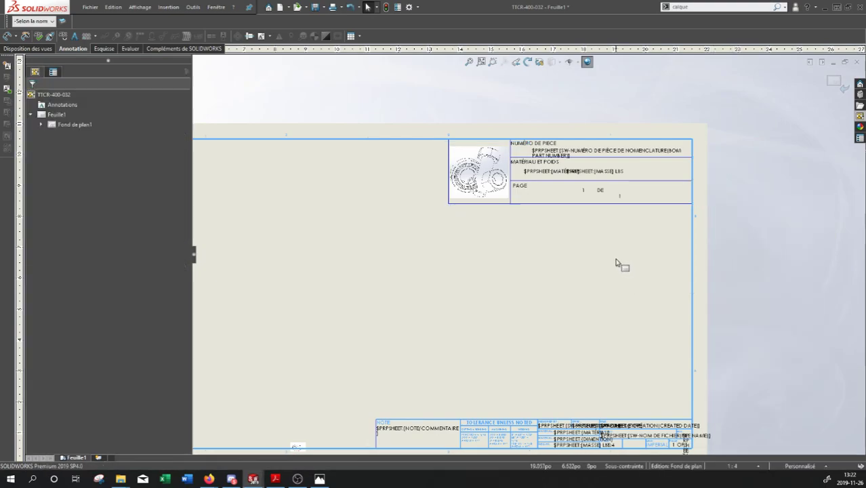
scroll(562, 203, "down", 4)
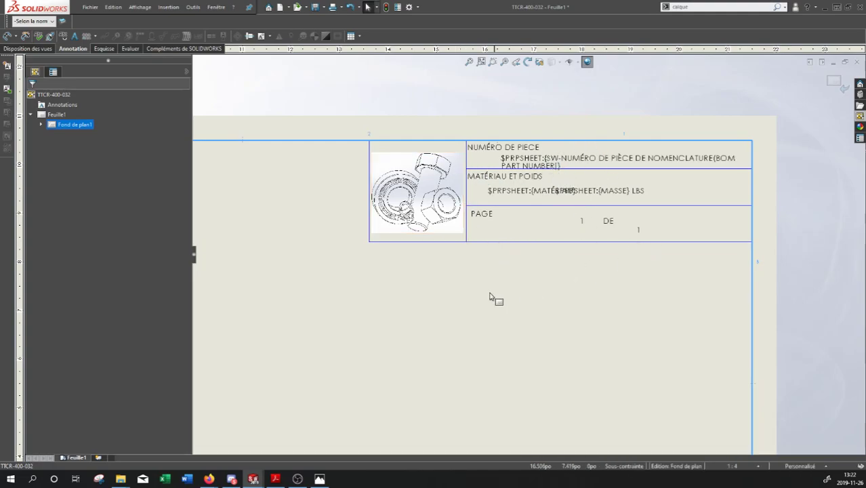
scroll(541, 269, "up", 3)
left_click(833, 82)
key("z")
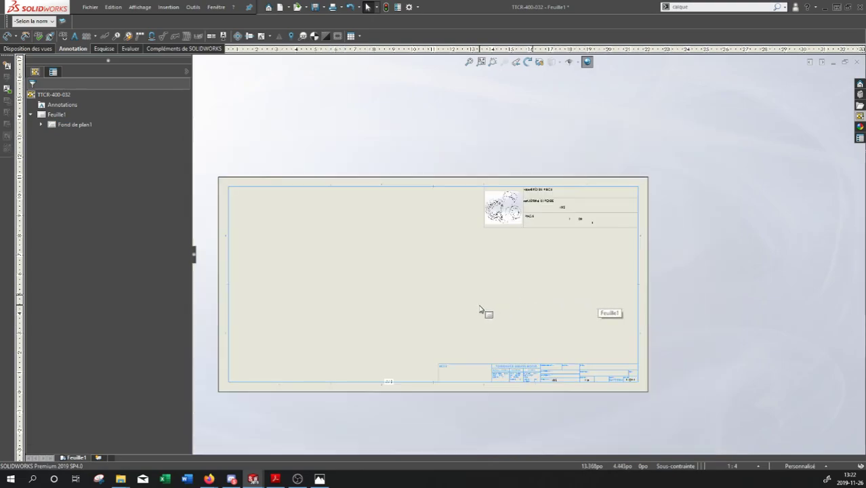
middle_click_drag(479, 308, 515, 289, "ctrl")
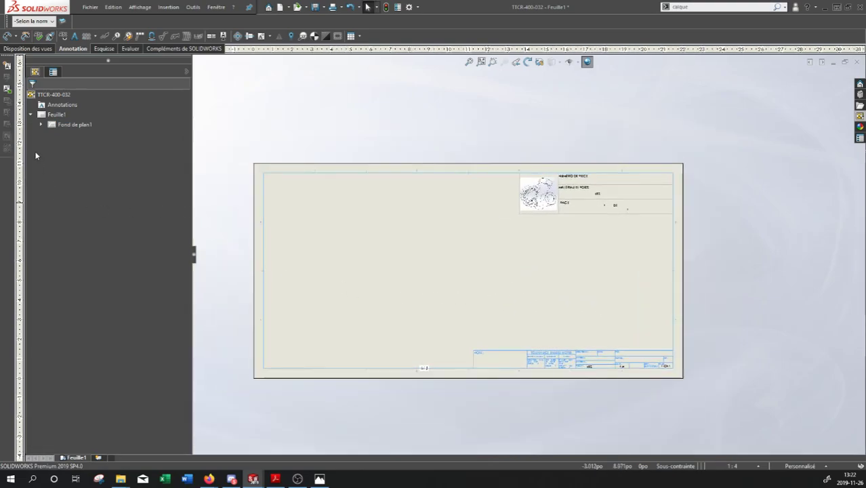
left_click(95, 7)
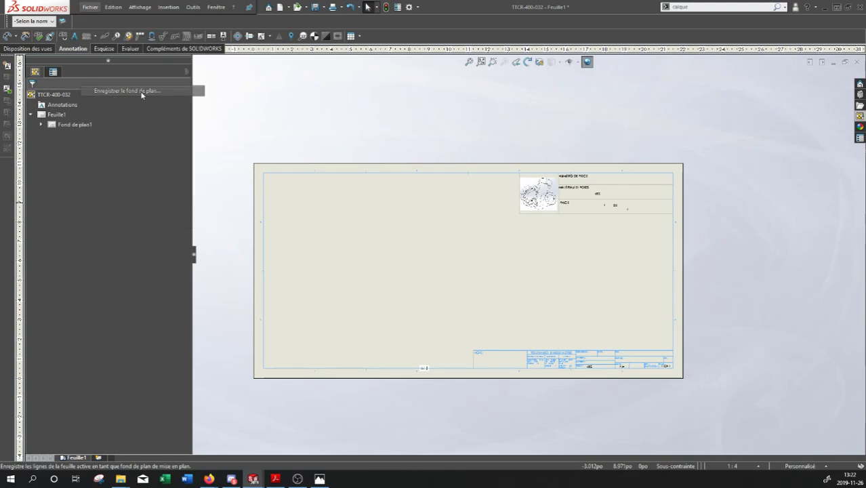
left_click(128, 90)
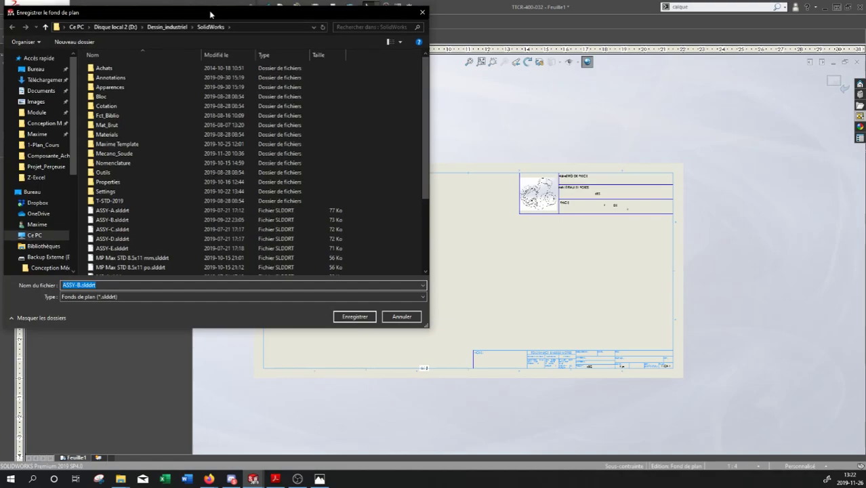
left_click_drag(210, 14, 399, 83)
scroll(299, 291, "down", 3)
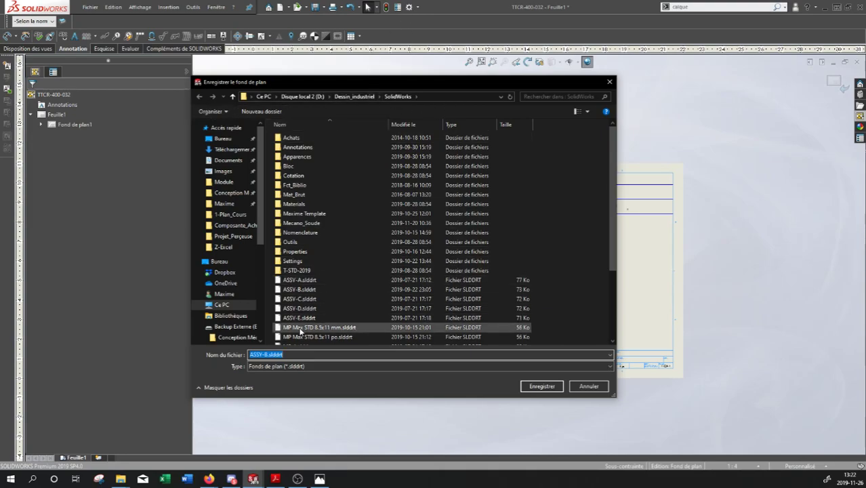
scroll(312, 244, "down", 4)
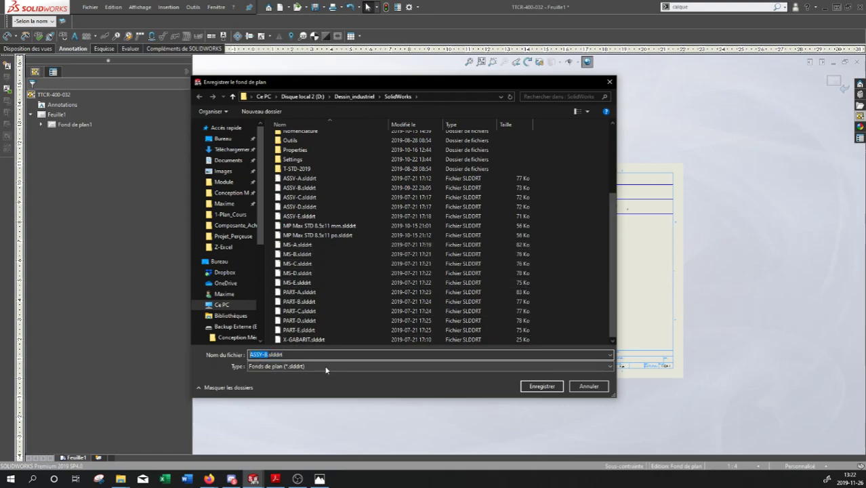
left_click(610, 83)
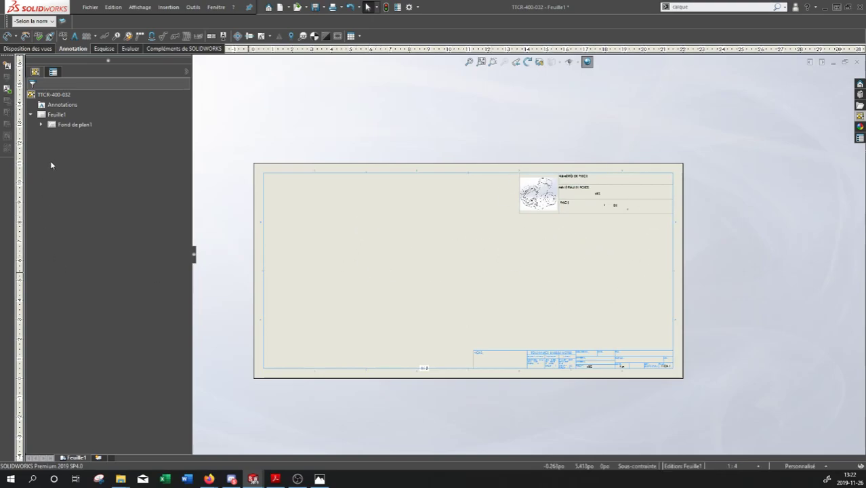
Delete the custom table, its notes and the logo image from Feuille1's sheet format, and leave format editing.
right_click(56, 115)
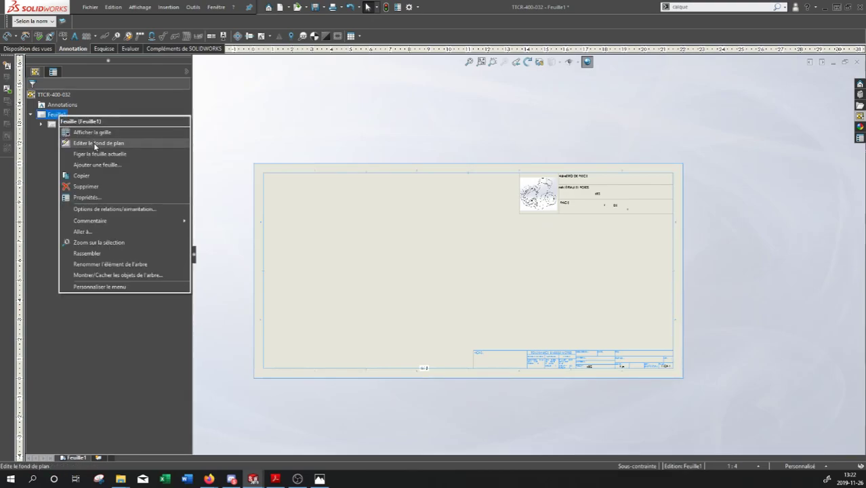
left_click(95, 144)
left_click_drag(702, 150, 463, 260)
key("Delete")
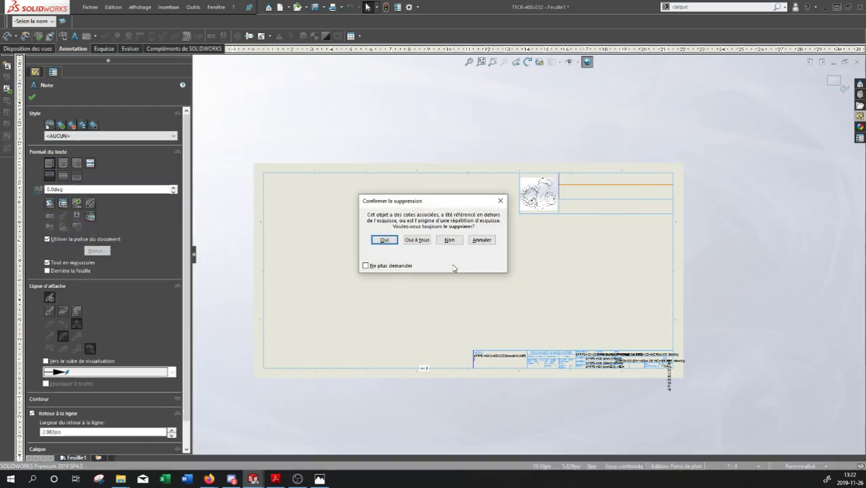
left_click(384, 242)
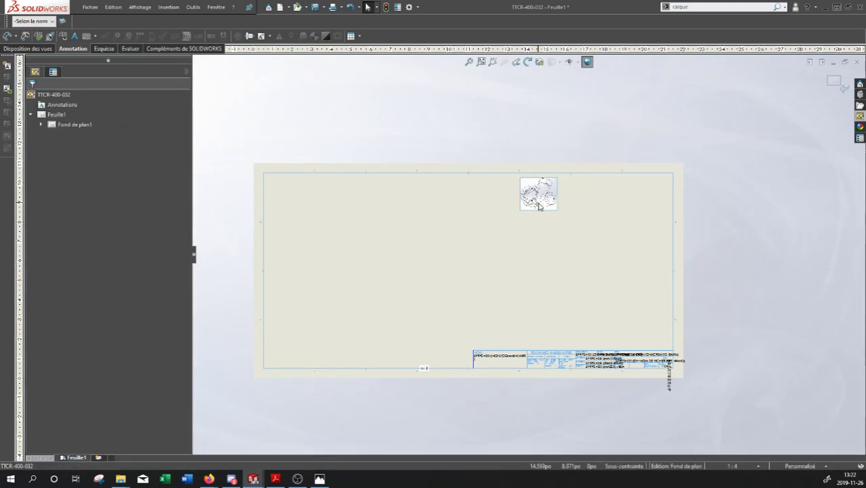
key("Delete")
left_click(747, 140)
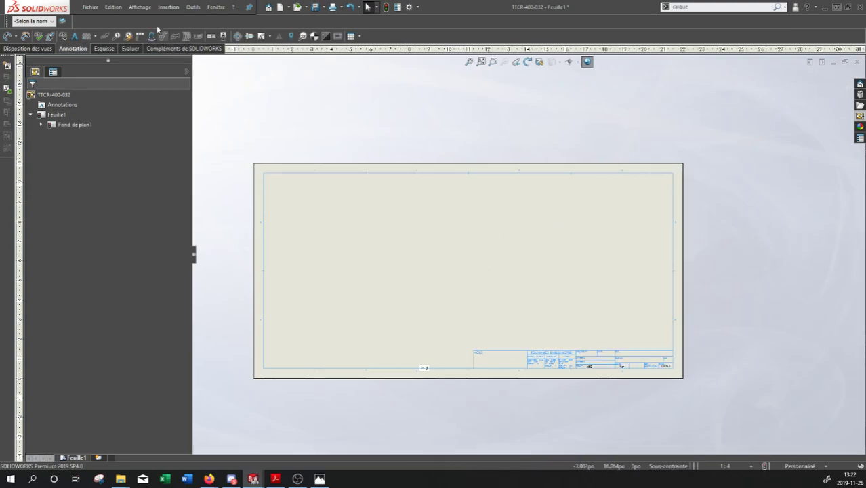
Save the sheet format as MP Max STD 11x17 po.slddrt in the SolidWorks folder.
left_click(94, 11)
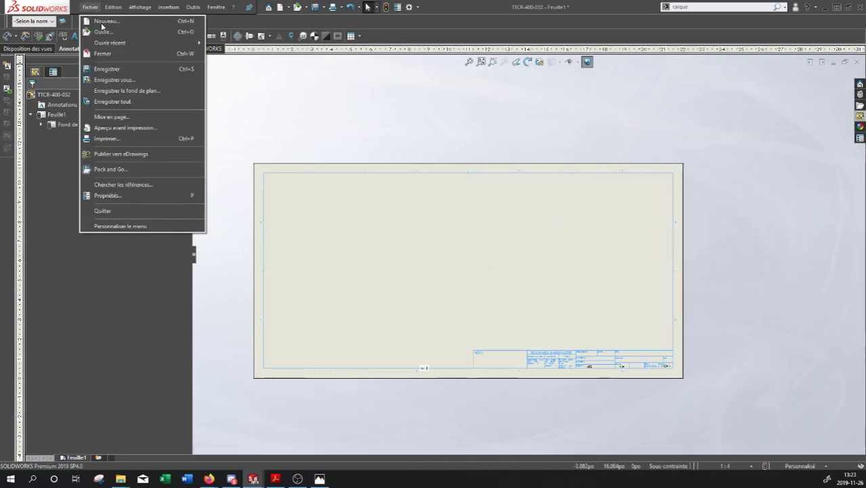
left_click(112, 89)
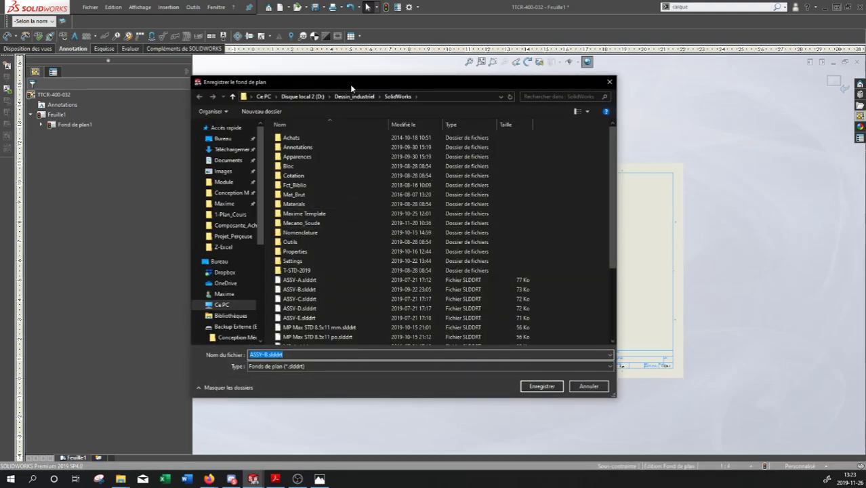
left_click_drag(350, 84, 387, 60)
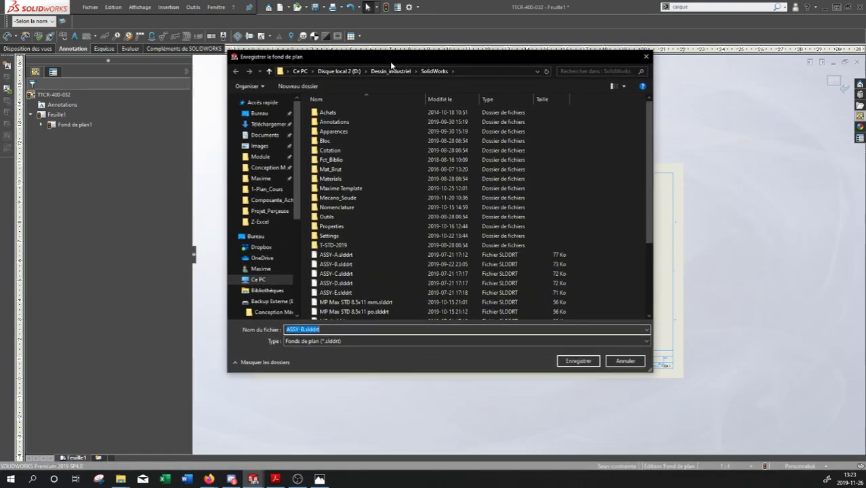
left_click(353, 311)
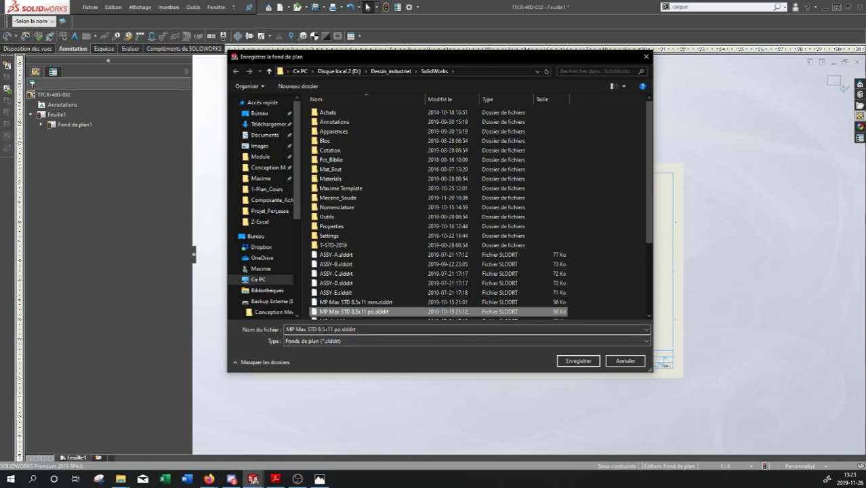
left_click(327, 329)
key("BackSpace")
key("BackSpace")
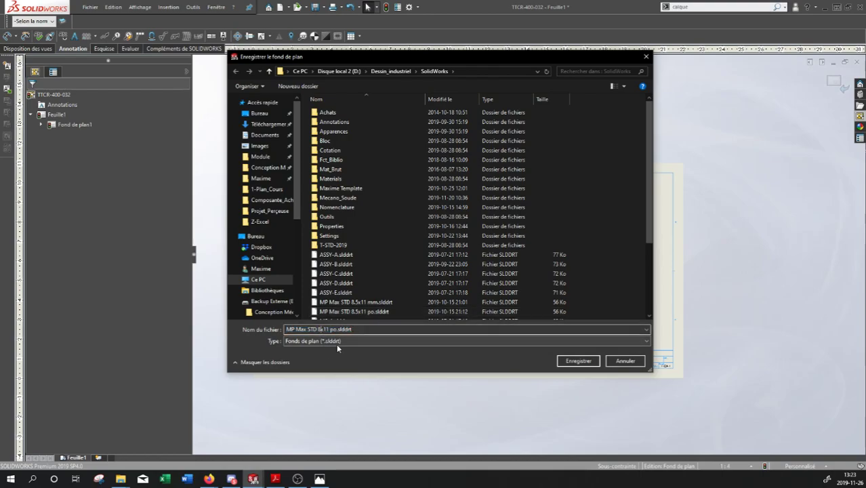
type("11")
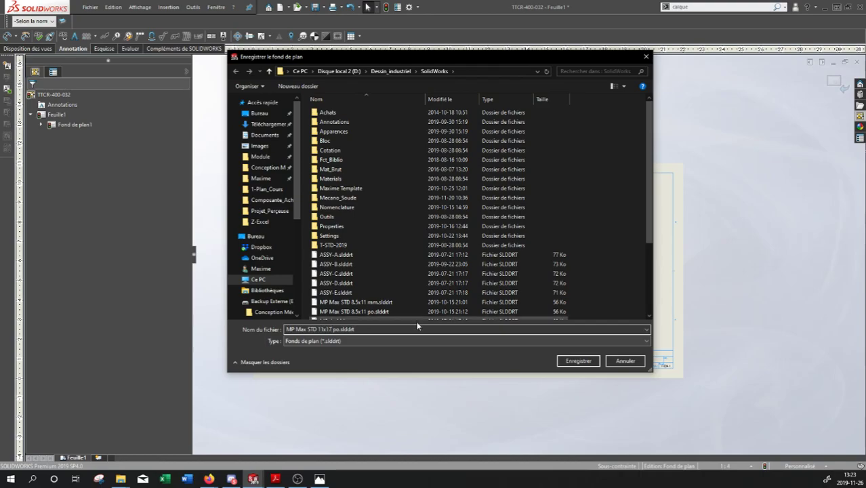
left_click(569, 361)
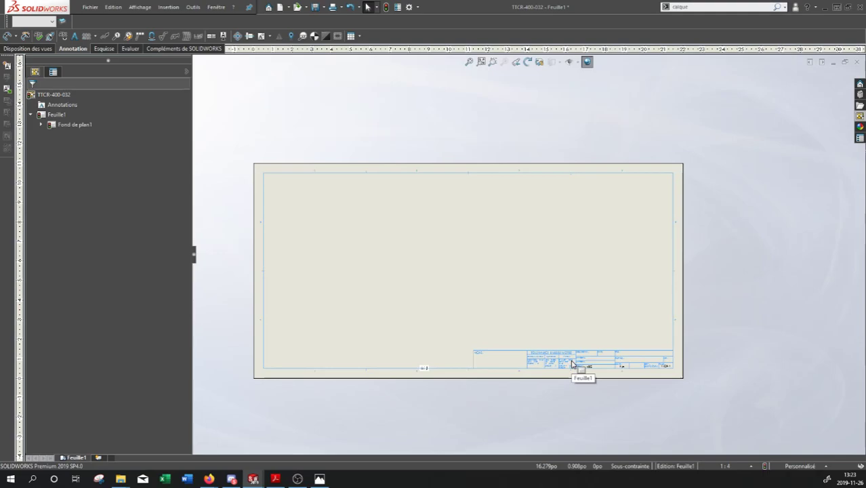
Open Feuille1's sheet format for editing.
scroll(437, 375, "down", 5)
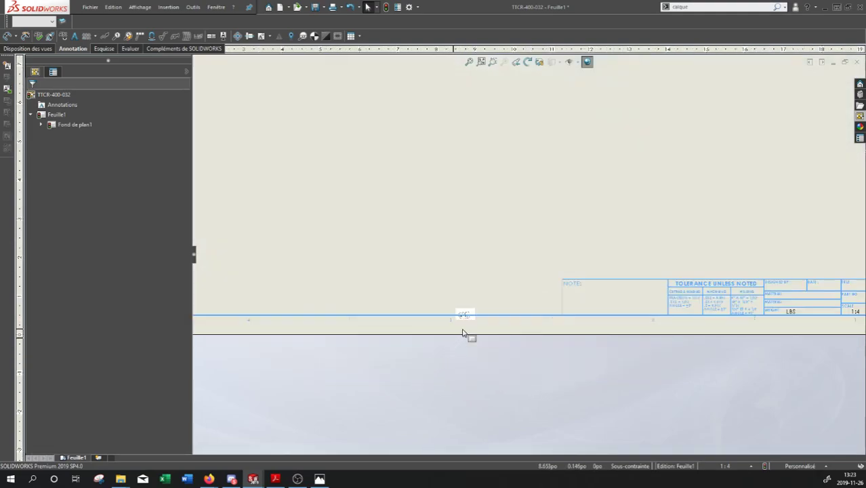
right_click(62, 125)
key("Escape")
right_click(55, 115)
left_click(92, 142)
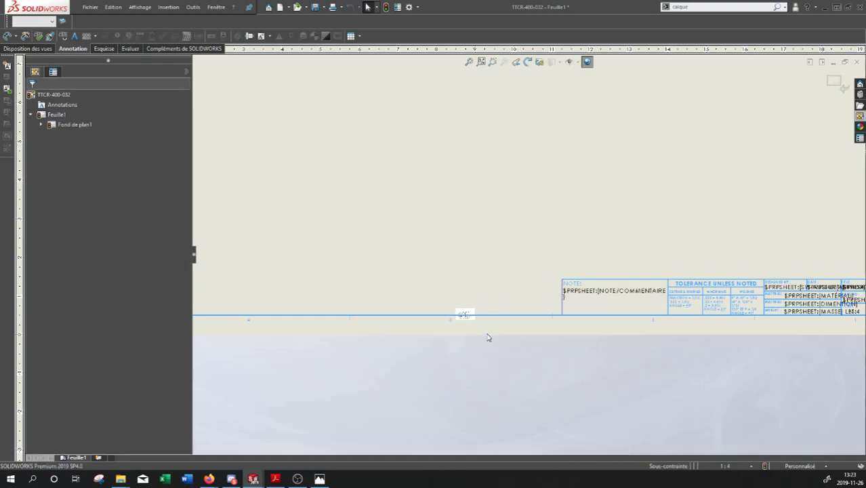
Try to move the projection-symbol image on the lower border with the Move Entities tool.
scroll(494, 333, "down", 2)
middle_click_drag(550, 349, 362, 344)
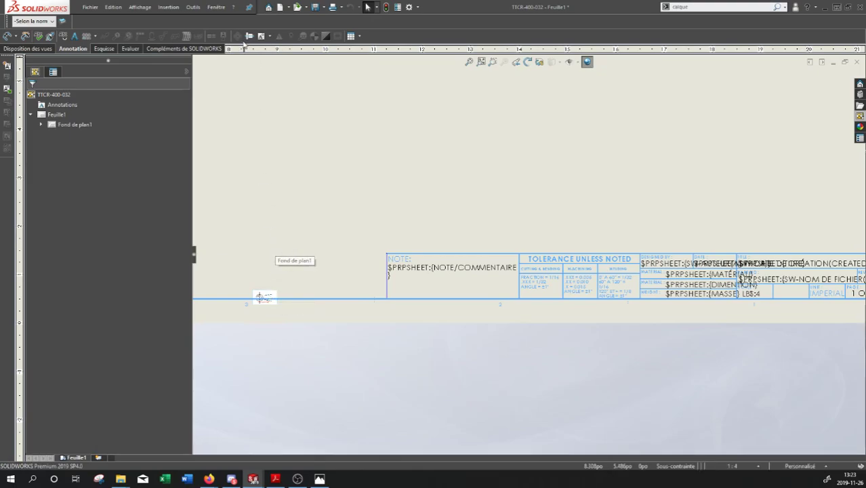
left_click(103, 49)
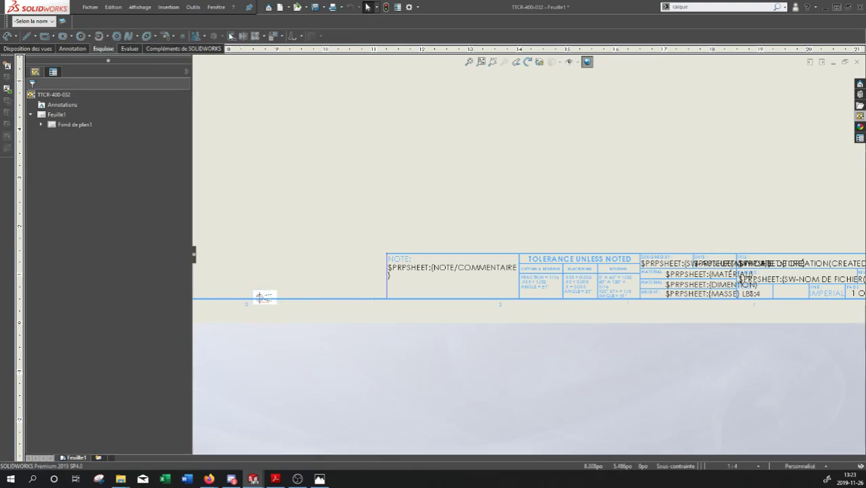
left_click(281, 35)
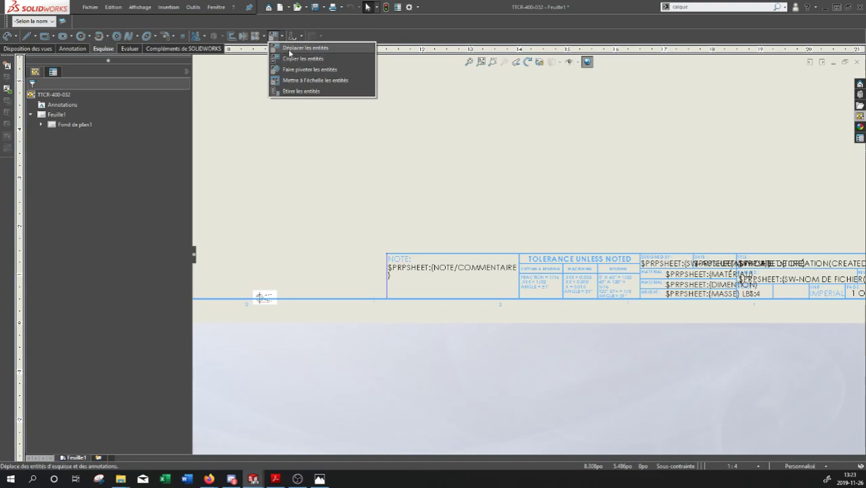
left_click(289, 51)
left_click(266, 299)
key("Escape")
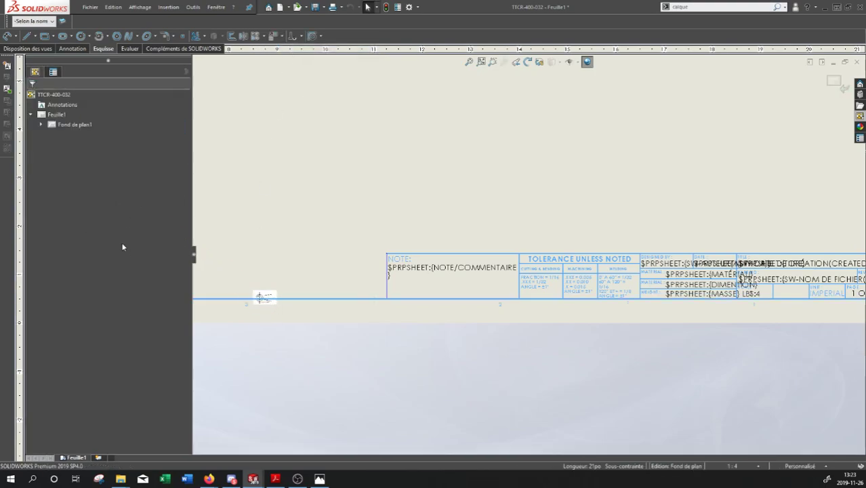
Try to shift the projection-symbol image off the lower border, and undo the accidental move of the border line.
left_click(43, 124)
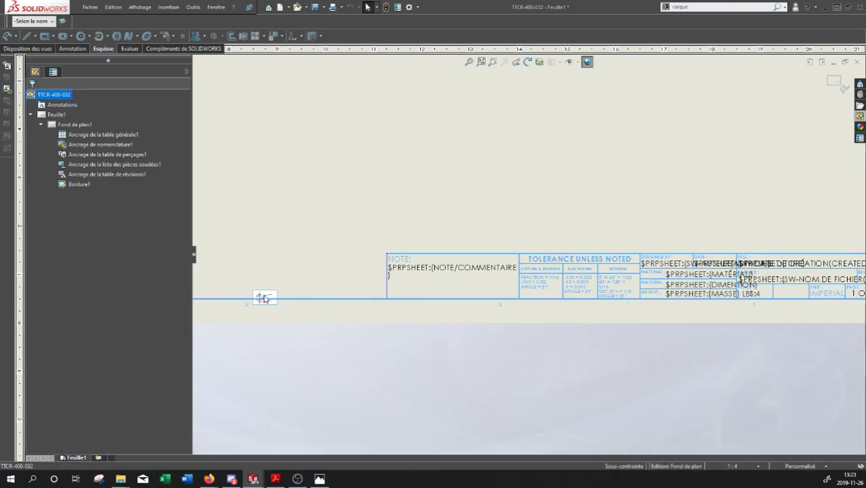
right_click(265, 298)
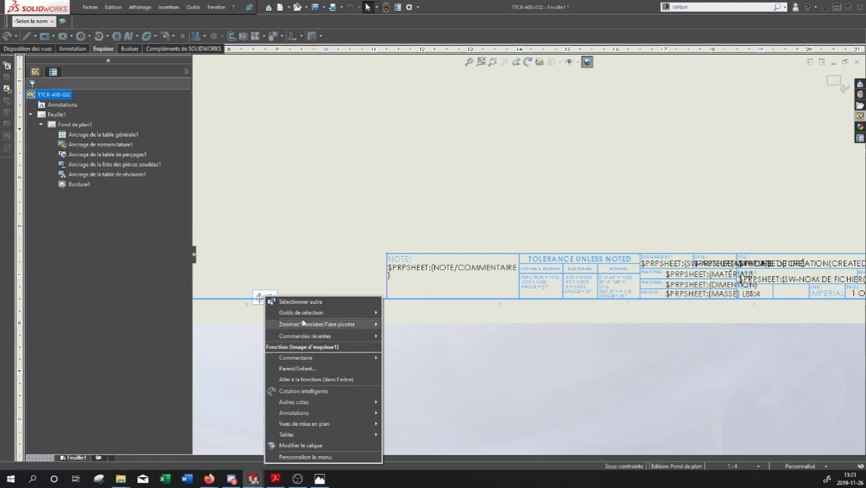
mouse_move(302, 325)
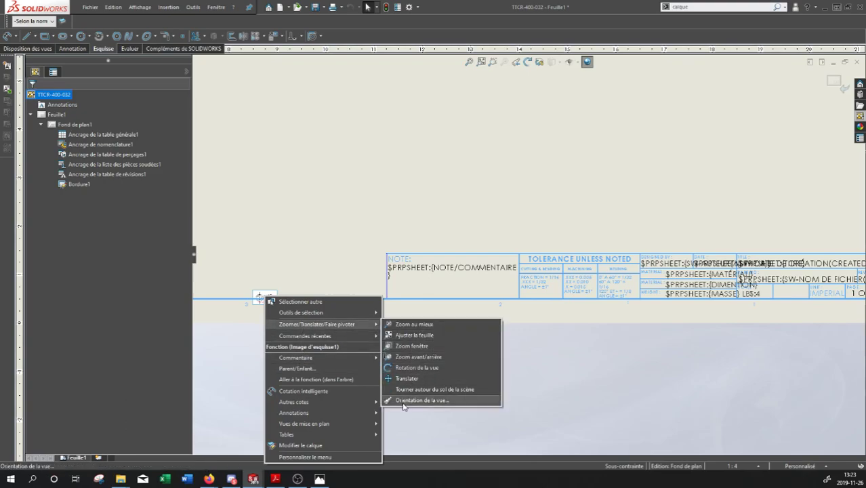
left_click(406, 378)
mouse_move(264, 302)
left_mouse_down()
mouse_move(299, 296)
mouse_move(272, 299)
left_mouse_up()
scroll(292, 319, "up", 3)
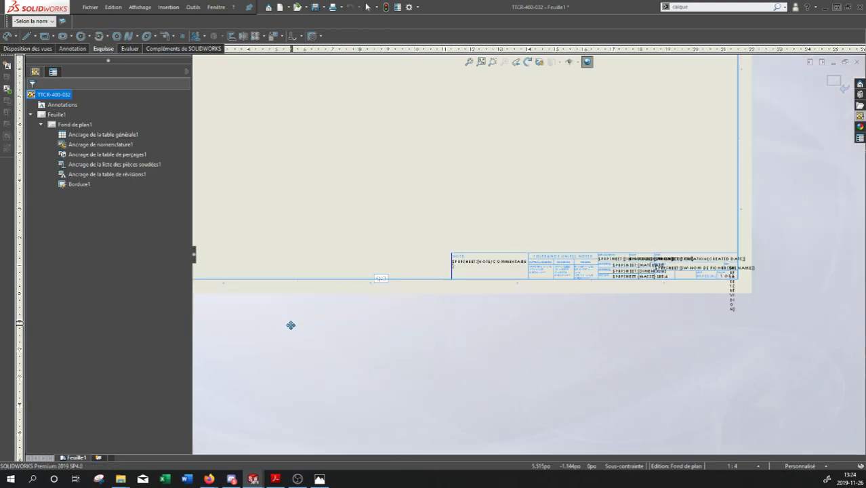
key("Escape")
left_click(382, 295)
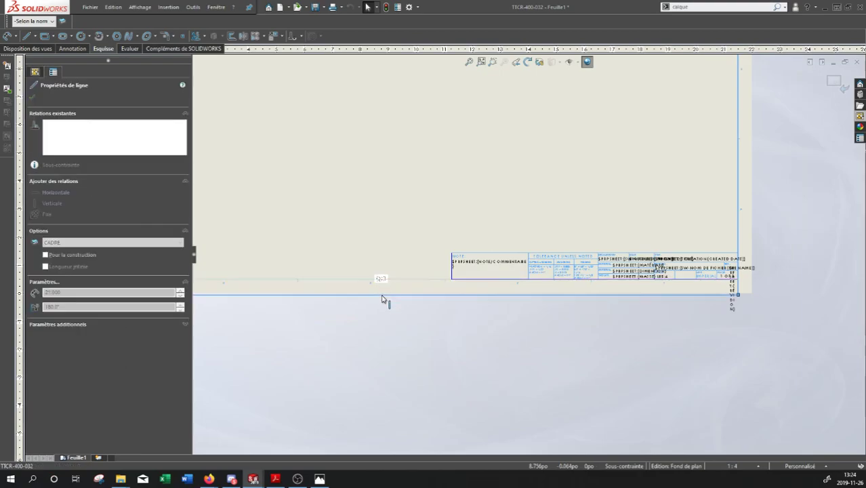
key("ctrl+z")
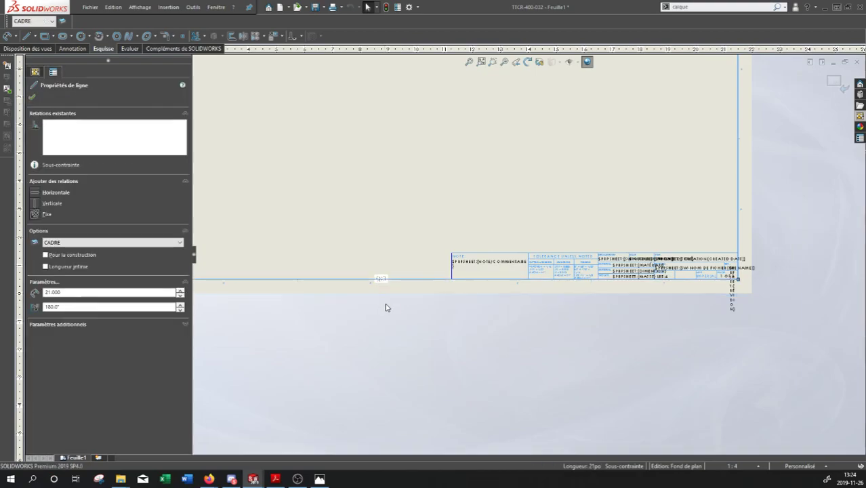
scroll(377, 288, "down", 4)
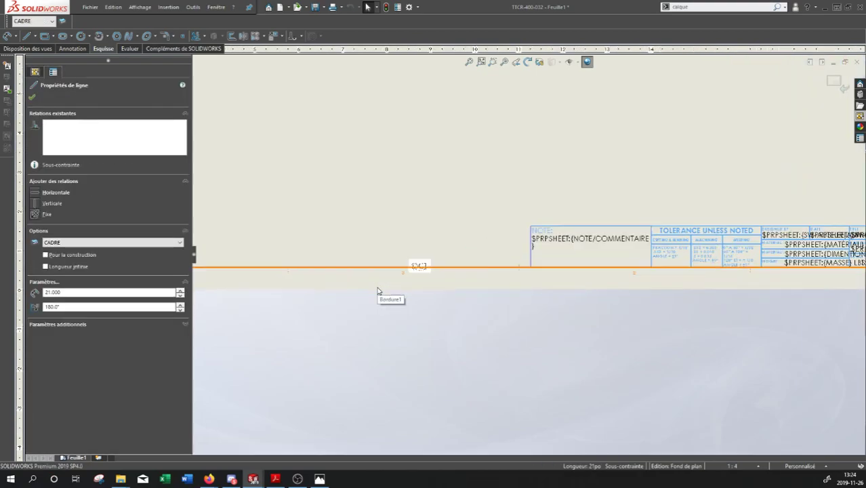
left_click(435, 271)
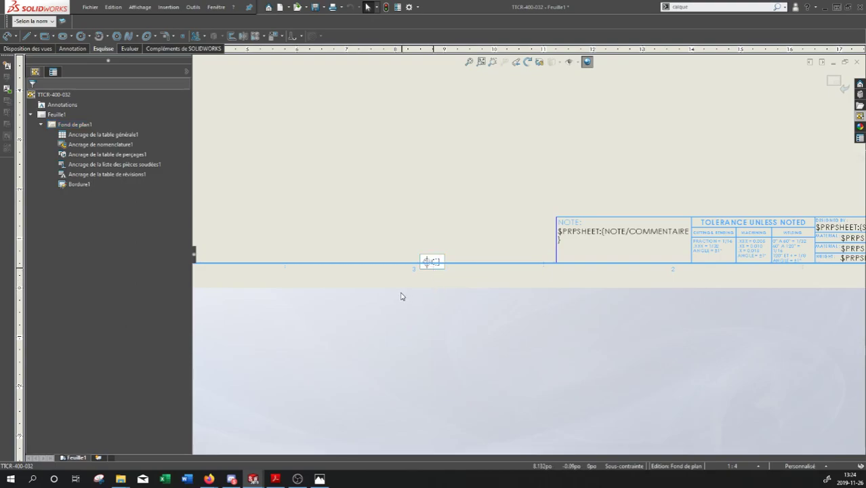
right_click(427, 269)
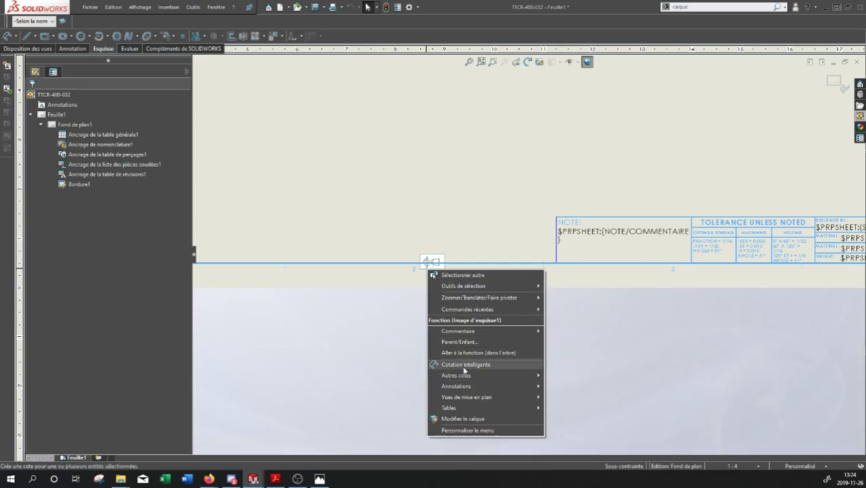
left_click(440, 363)
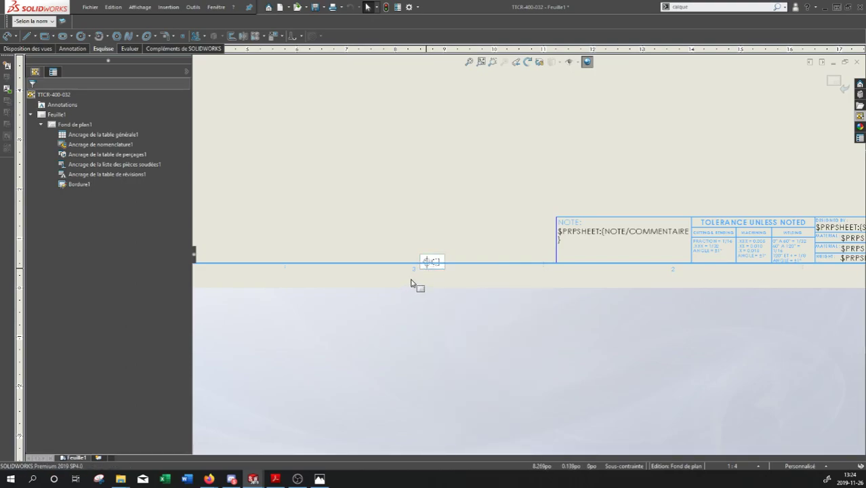
scroll(431, 252, "down", 5)
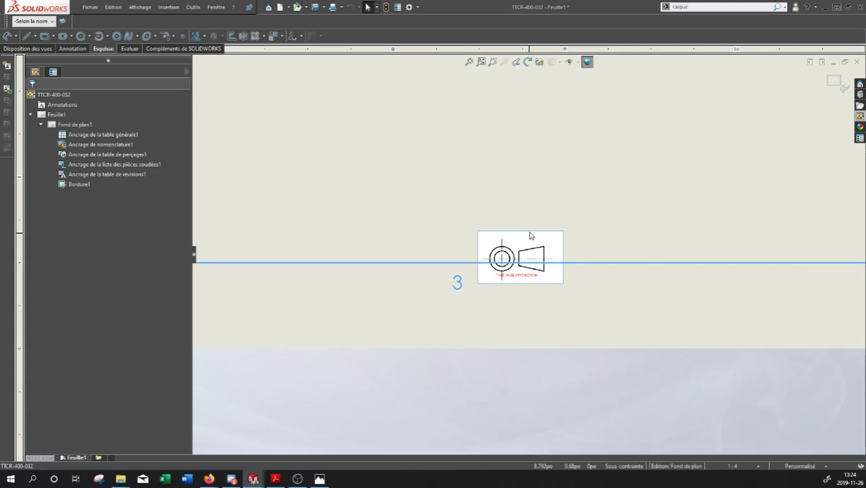
right_click(530, 235)
left_click(517, 243)
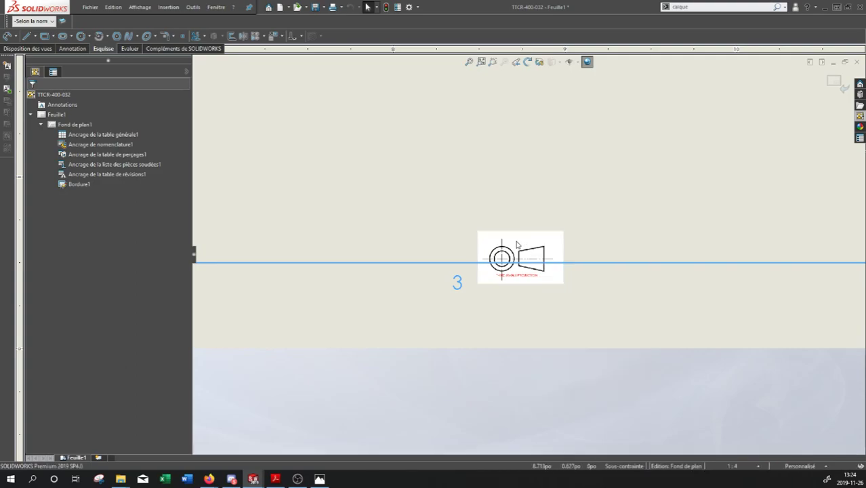
right_click(517, 243)
Move the projection-symbol image into the title block's empty cell between SCALE and UNIT, and return to sheet editing.
double_click(504, 251)
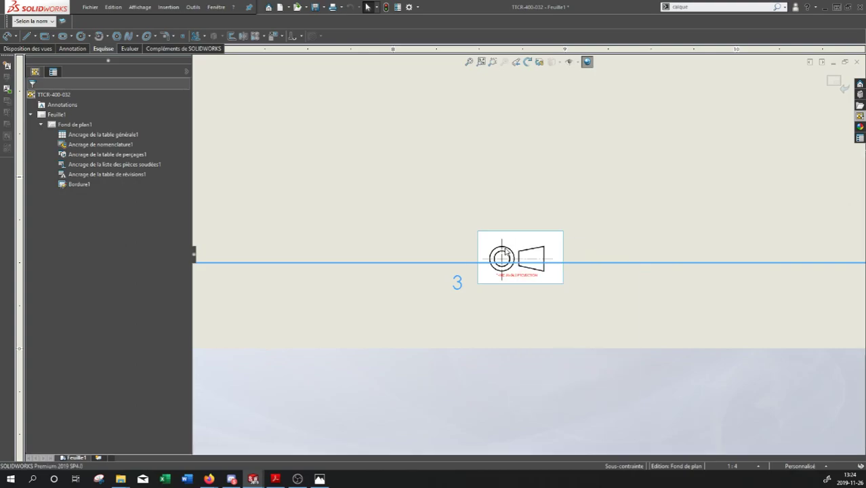
left_click_drag(509, 244, 644, 159)
scroll(642, 183, "up", 7)
middle_click_drag(594, 250, 399, 245)
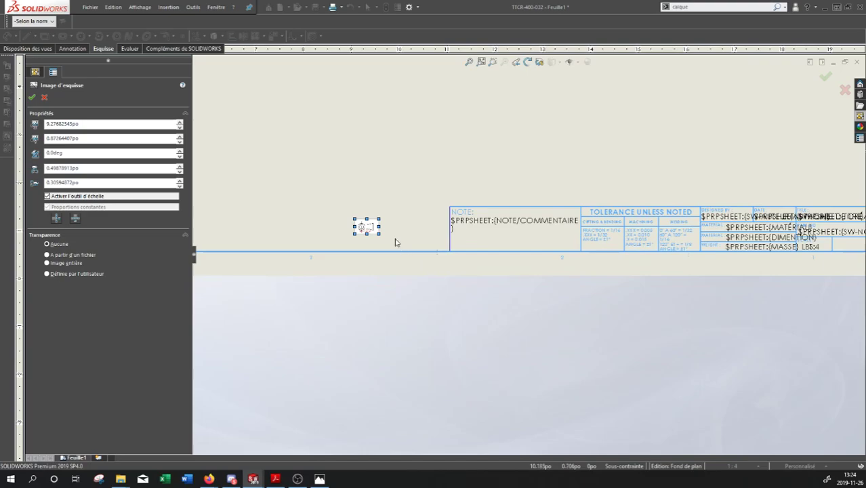
left_click_drag(367, 226, 811, 261)
scroll(780, 280, "down", 3)
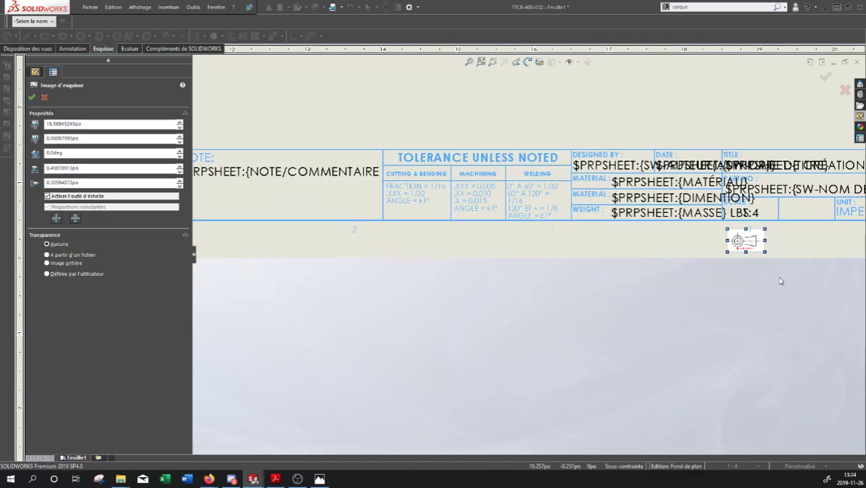
middle_click_drag(779, 281, 574, 318)
scroll(545, 279, "down", 3)
left_click_drag(540, 276, 639, 226)
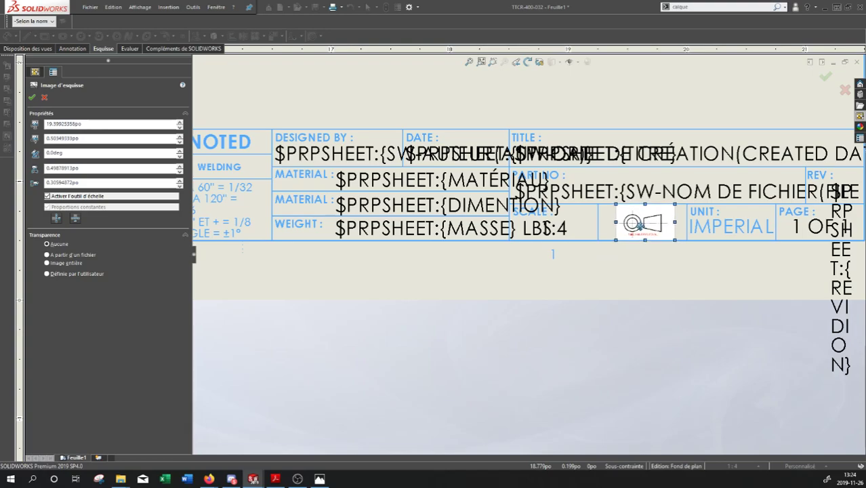
left_click(824, 79)
scroll(602, 291, "down", 5)
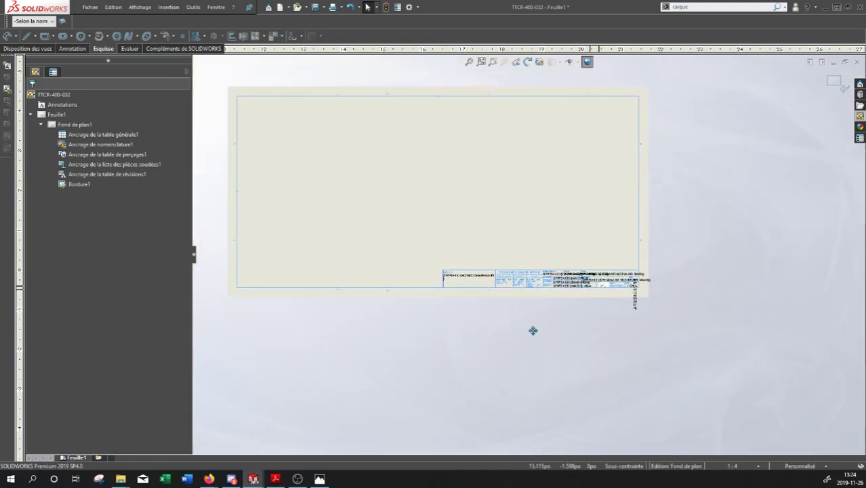
middle_click_drag(517, 328, 637, 385)
scroll(545, 328, "up", 2)
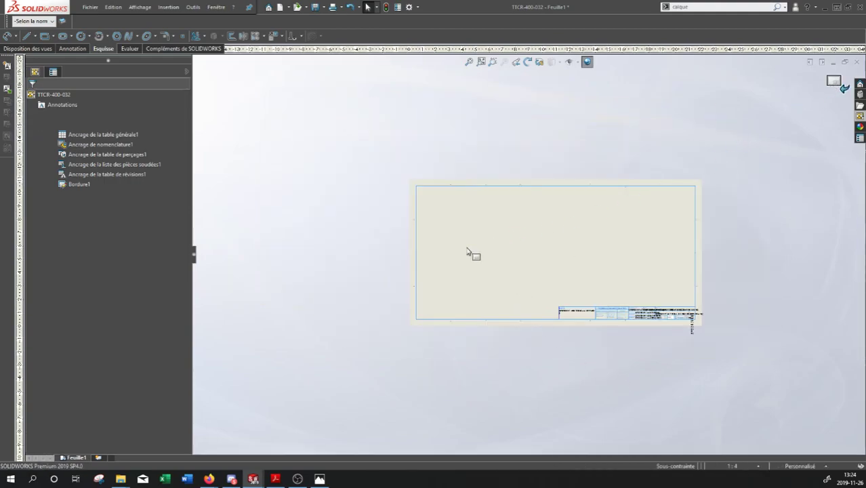
Save the sheet format over the existing MP Max STD 11x17 po.slddrt in the SolidWorks folder.
left_click(90, 7)
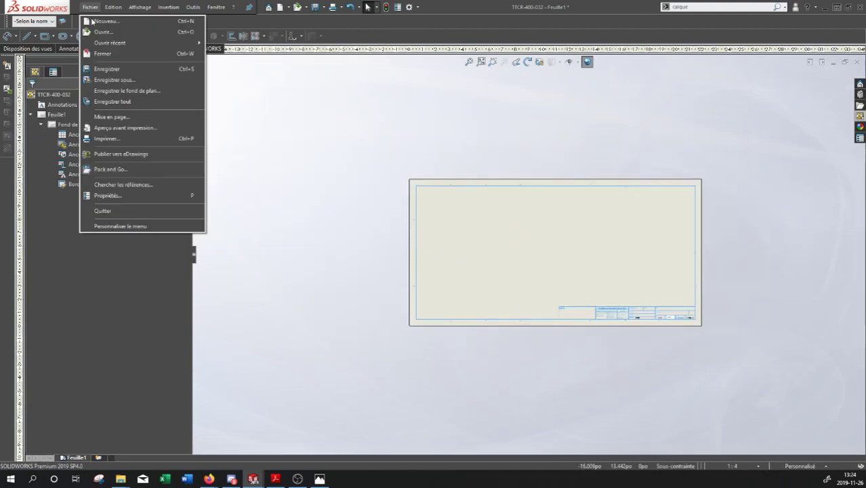
left_click(103, 90)
scroll(354, 292, "down", 4)
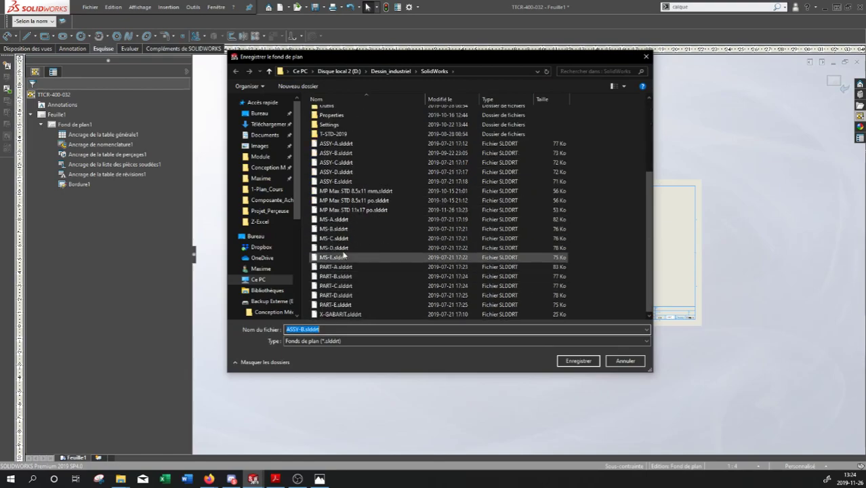
left_click(352, 210)
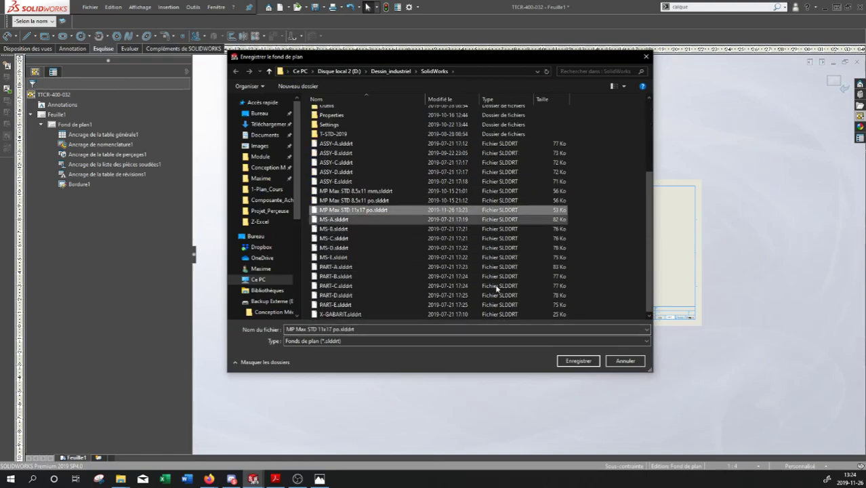
left_click(594, 363)
left_click(455, 240)
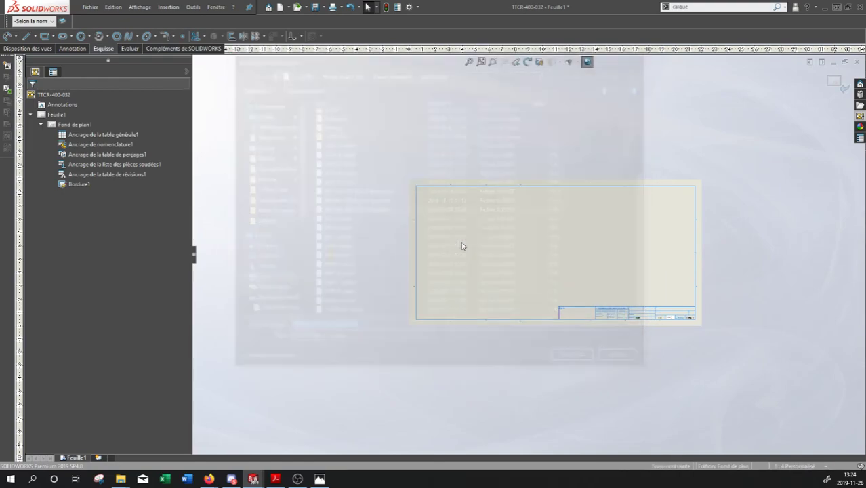
scroll(582, 281, "up", 1)
middle_click_drag(586, 286, 525, 313)
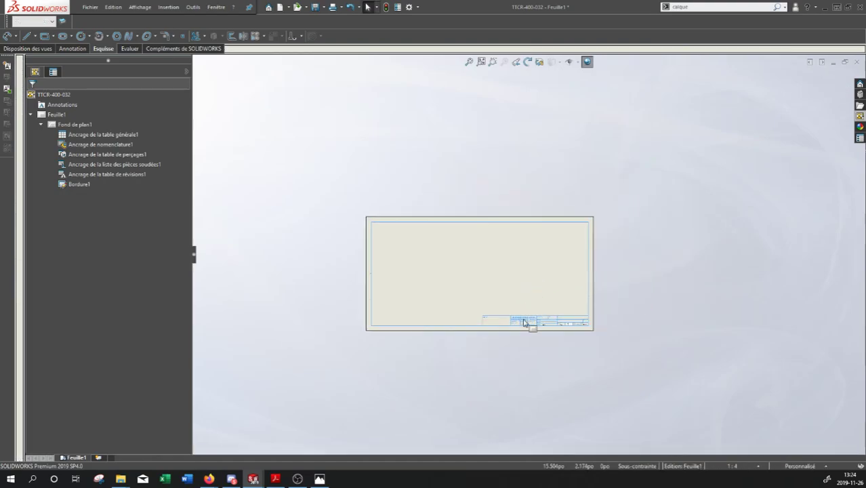
scroll(501, 322, "down", 1)
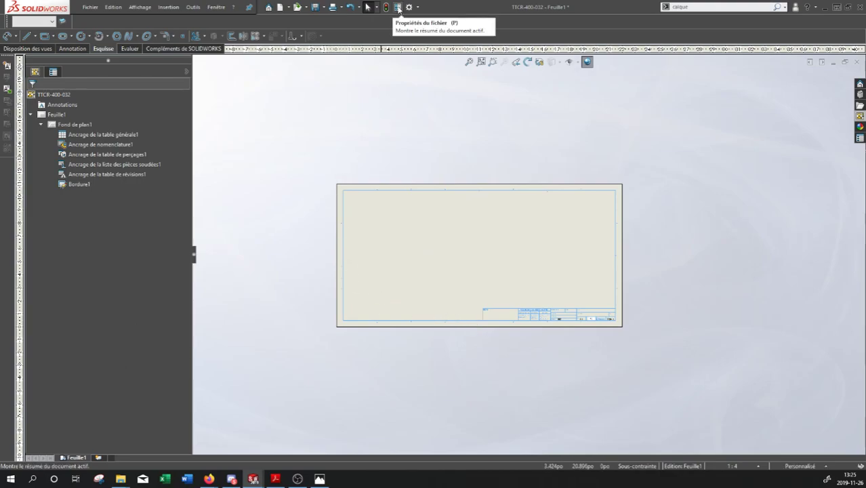
right_click(63, 126)
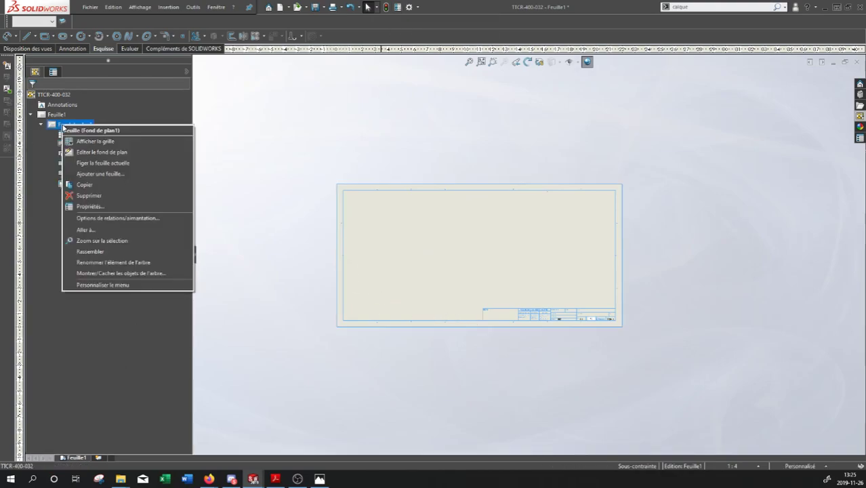
left_click(74, 205)
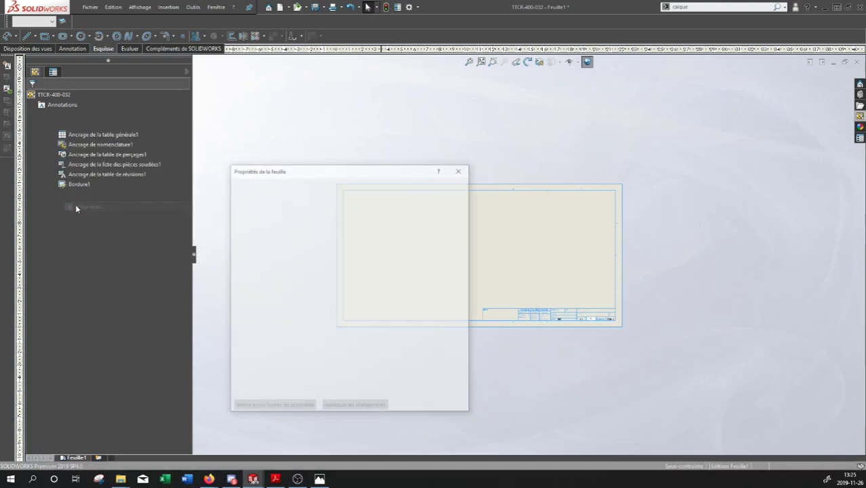
left_click_drag(291, 175, 336, 142)
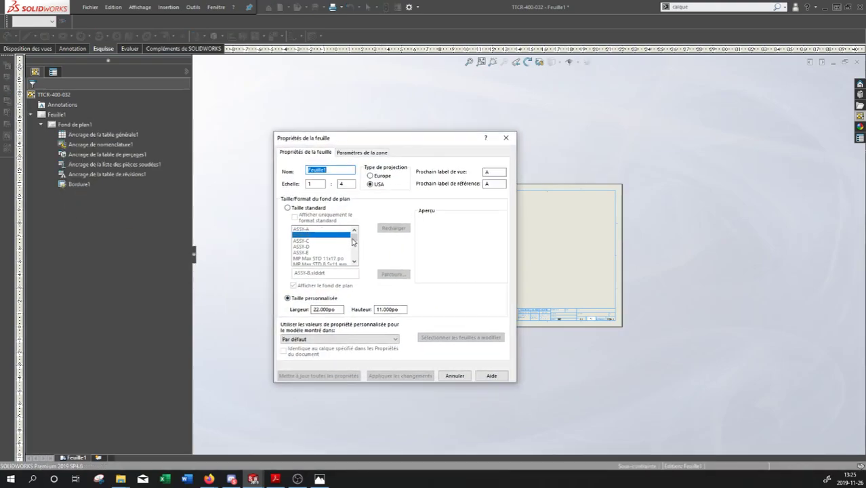
left_click(504, 140)
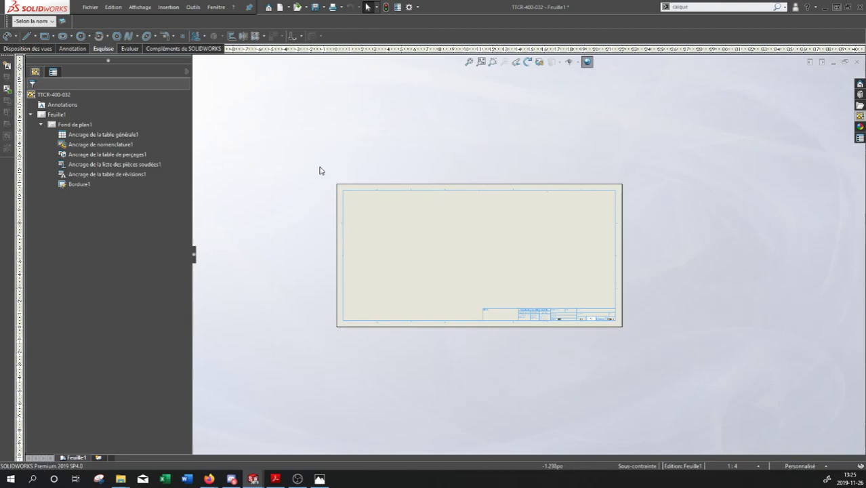
Switch the sheet to the standard-size format MP Max STD 11x17 po and apply it, deleting the modified notes of the current format.
right_click(72, 127)
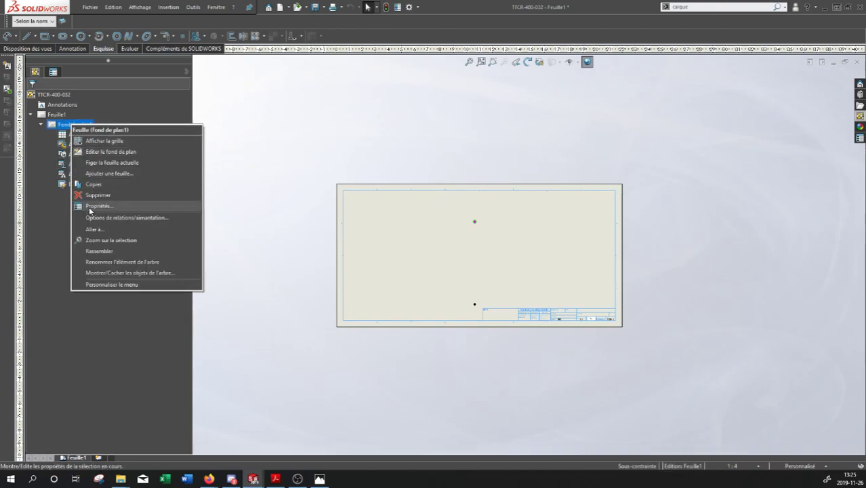
left_click(86, 204)
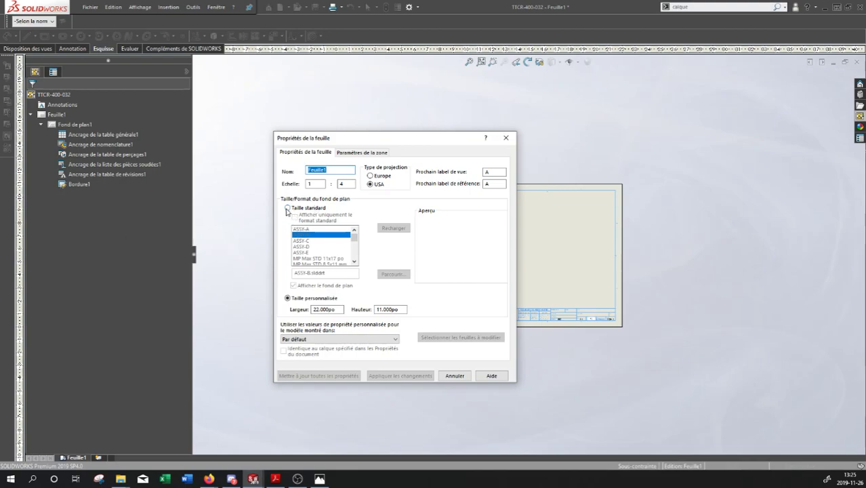
left_click(288, 208)
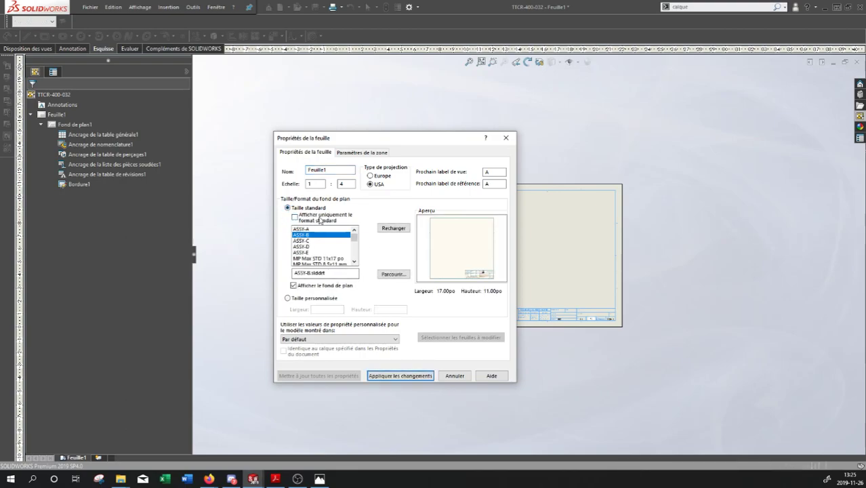
scroll(347, 264, "down", 1)
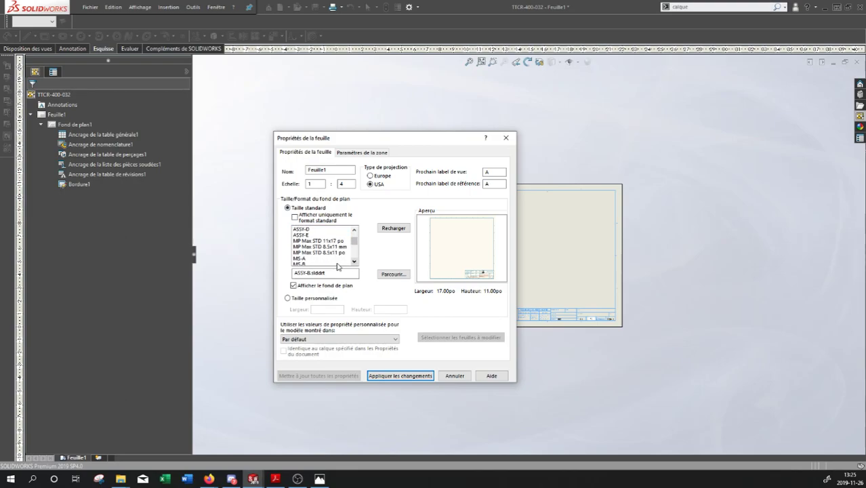
left_click(319, 246)
left_click(319, 241)
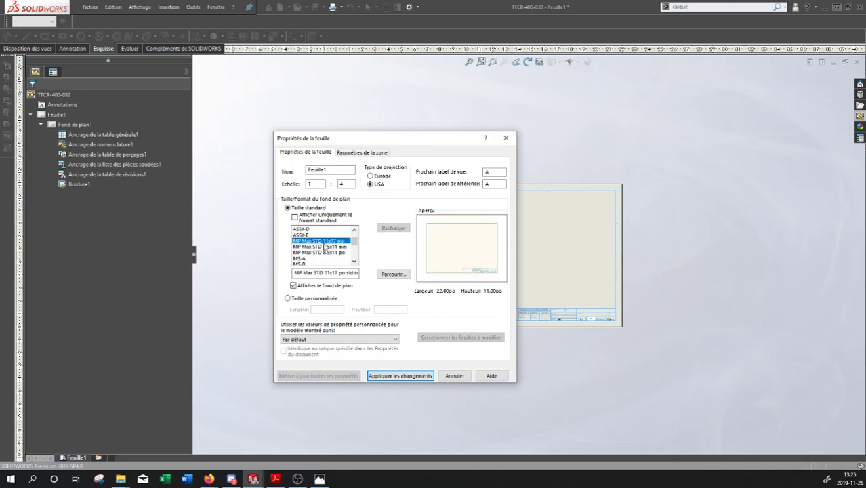
left_click(395, 375)
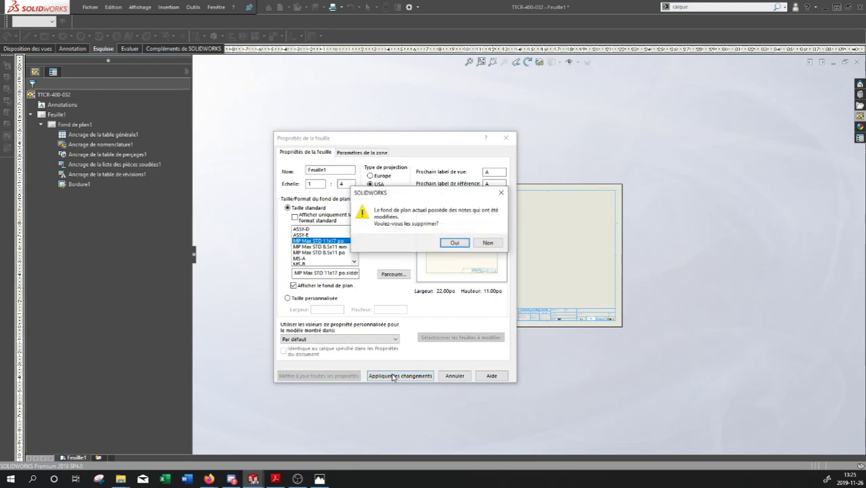
left_click(452, 242)
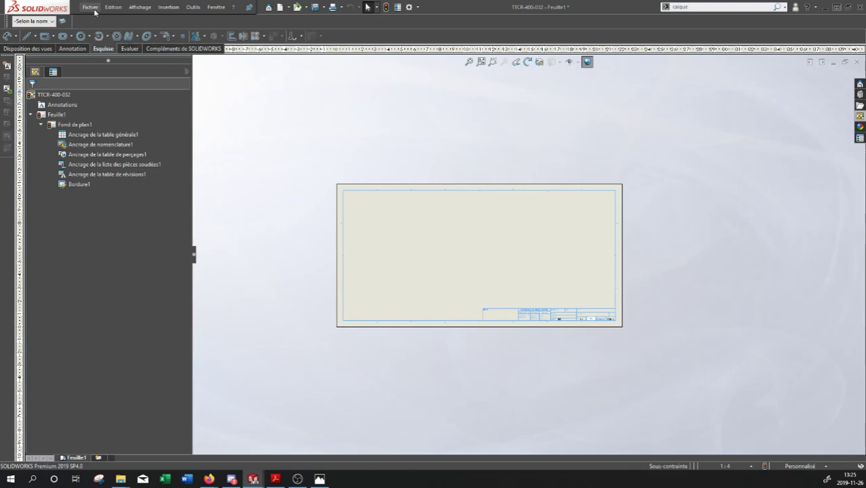
Start saving the drawing as a drawing template (*.drwdot) and go to the personal template subfolder of the SolidWorks folder.
left_click(323, 7)
left_click(332, 30)
left_click_drag(287, 20, 325, 83)
left_click(195, 378)
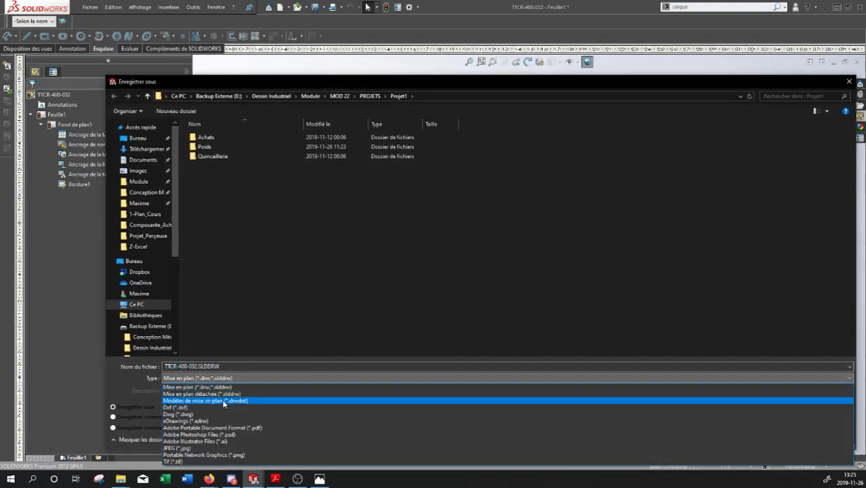
left_click(226, 400)
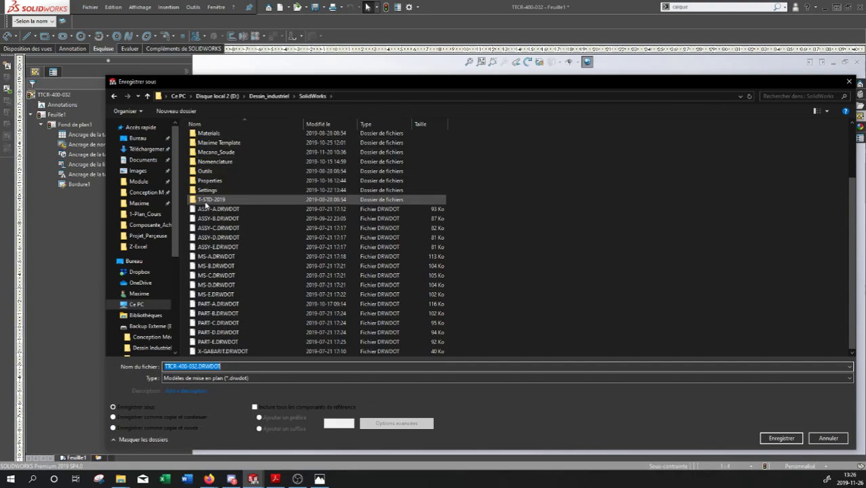
double_click(216, 143)
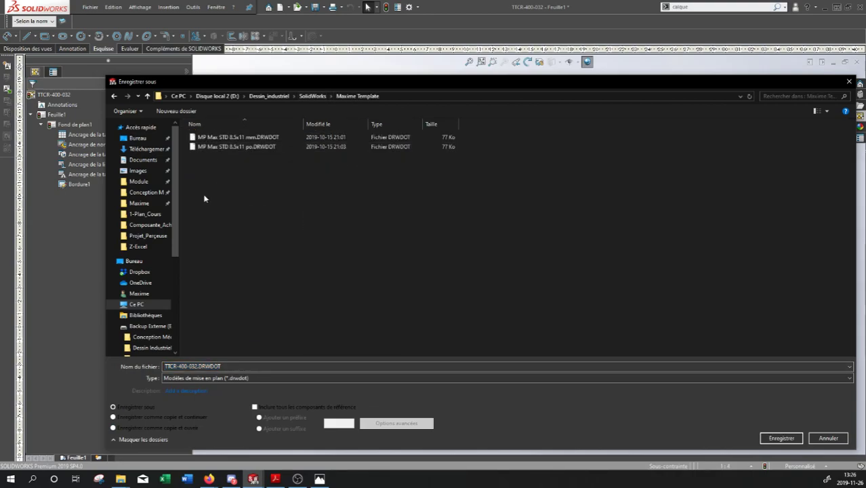
Name the template MP Max STD 11x17 po.DRWDOT, basing the name on the existing 8.5x11 po template, and save it.
left_click(233, 147)
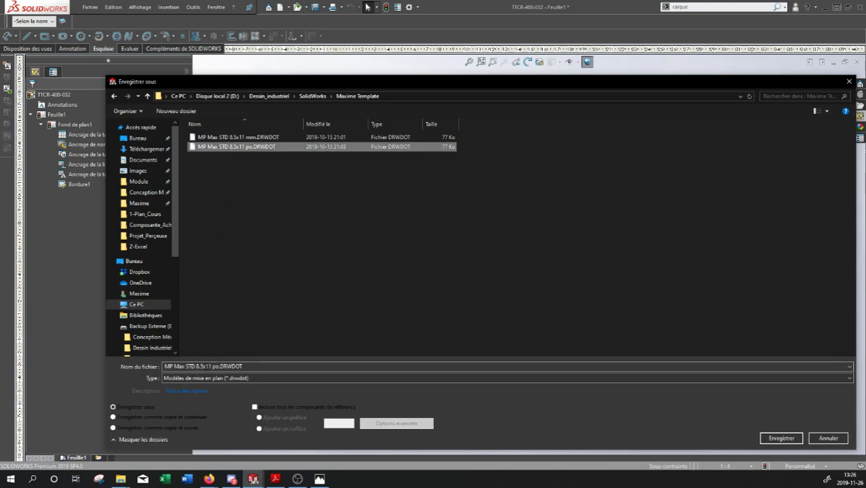
left_click(203, 366)
left_click(203, 366)
key("BackSpace")
key("BackSpace")
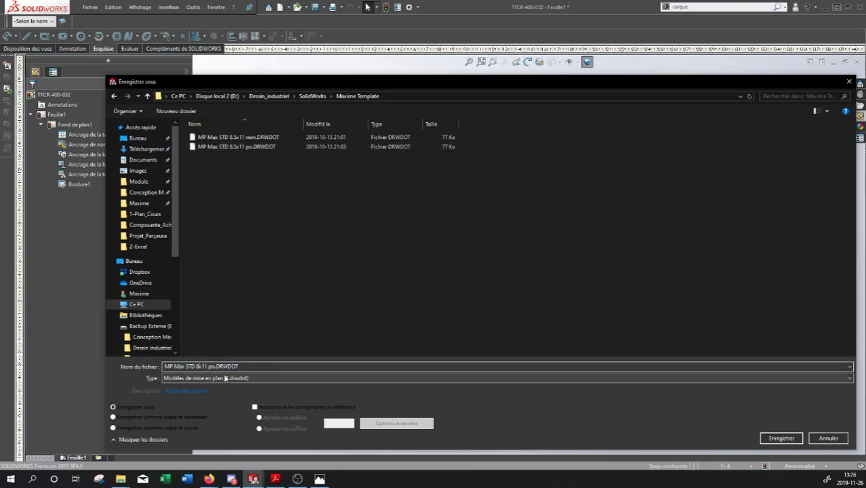
key("BackSpace")
type("11x17")
left_click(779, 438)
left_click(472, 251)
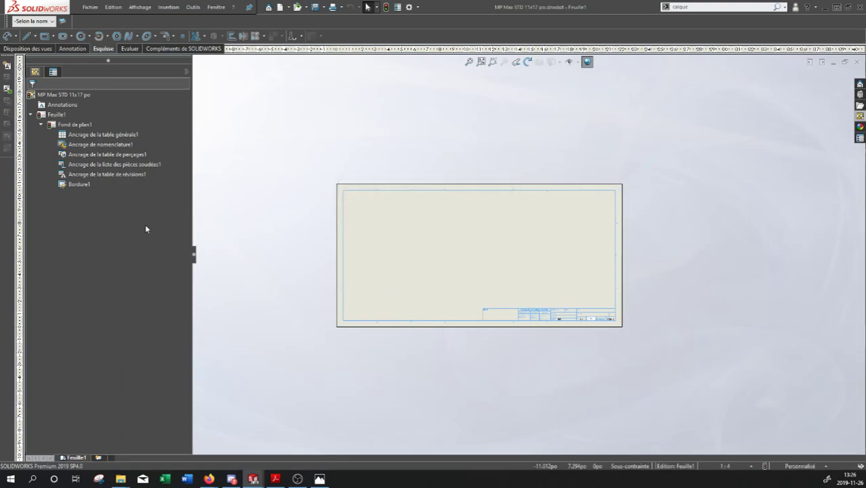
Check which sheet format and size the saved template uses in its sheet properties, and leave them without changes.
left_click(73, 125)
right_click(72, 125)
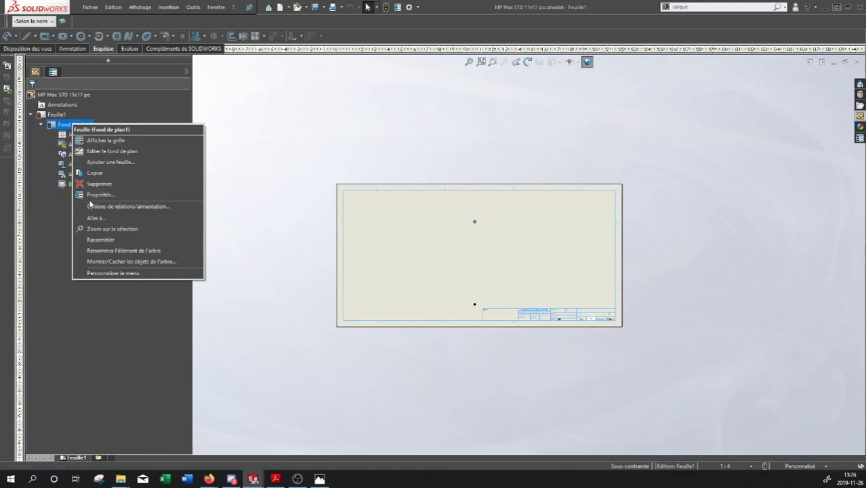
left_click(85, 194)
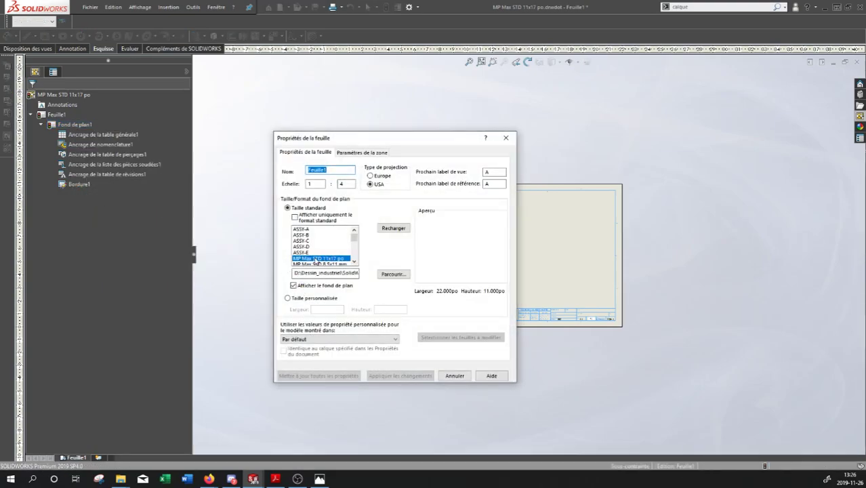
left_click_drag(400, 144, 281, 113)
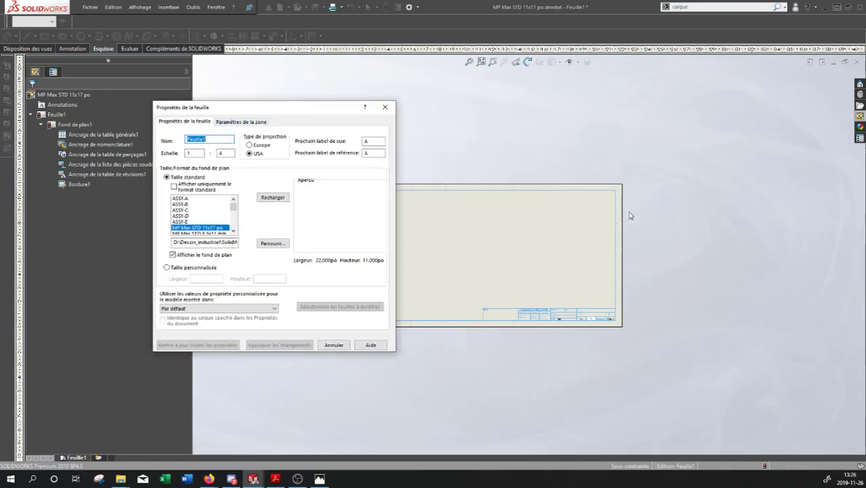
left_click(385, 107)
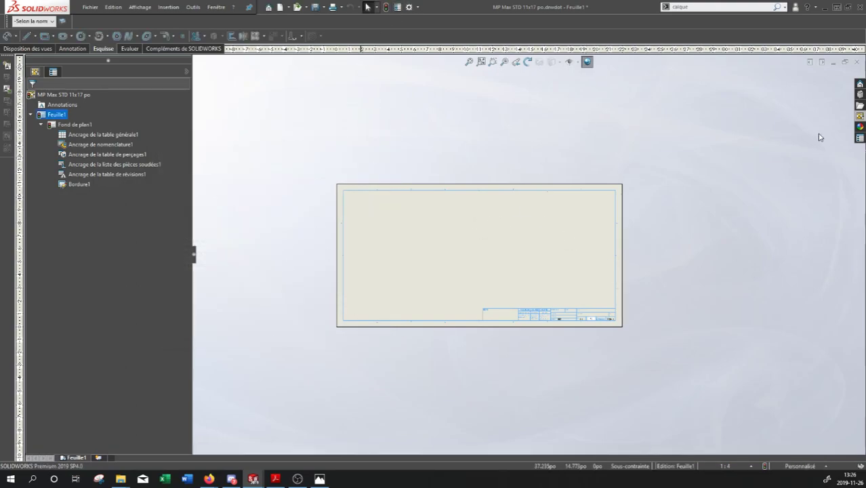
Close the template without saving changes and create a new drawing from the MP Max STD 11x17 po template.
left_click(856, 62)
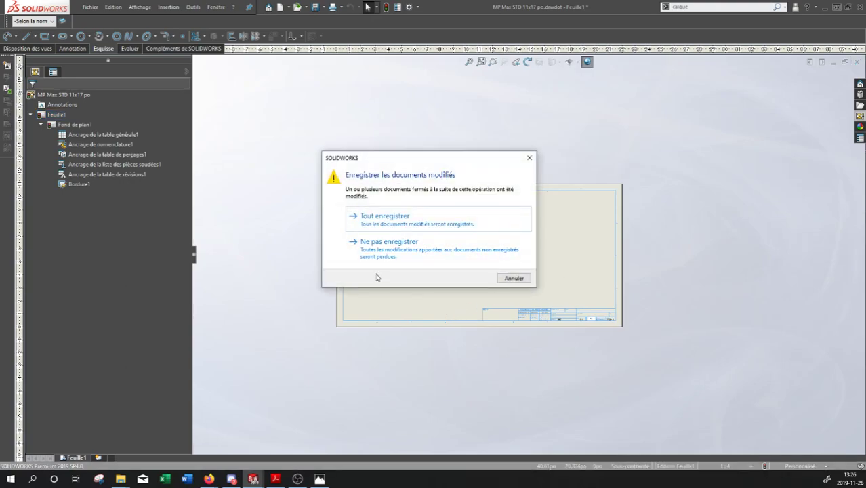
left_click(429, 251)
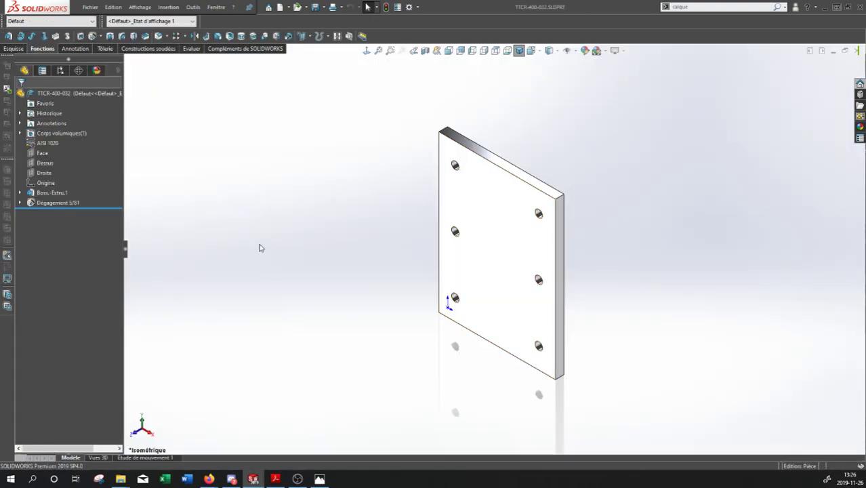
left_click(280, 7)
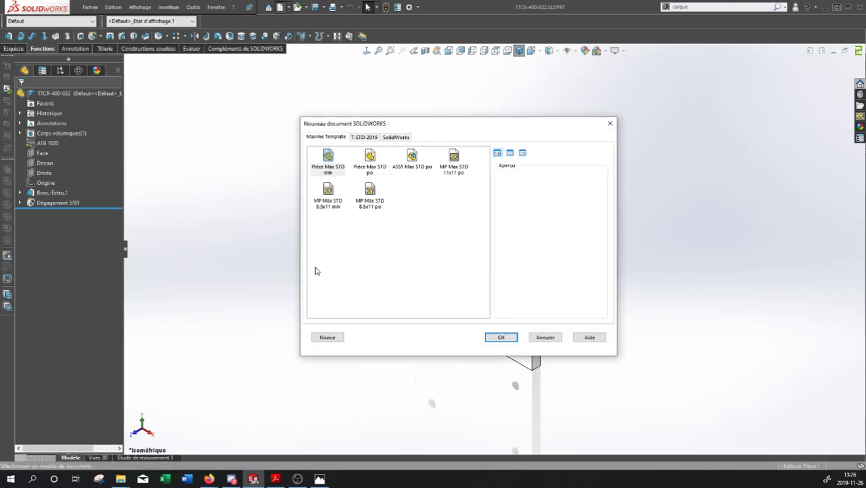
left_click(453, 161)
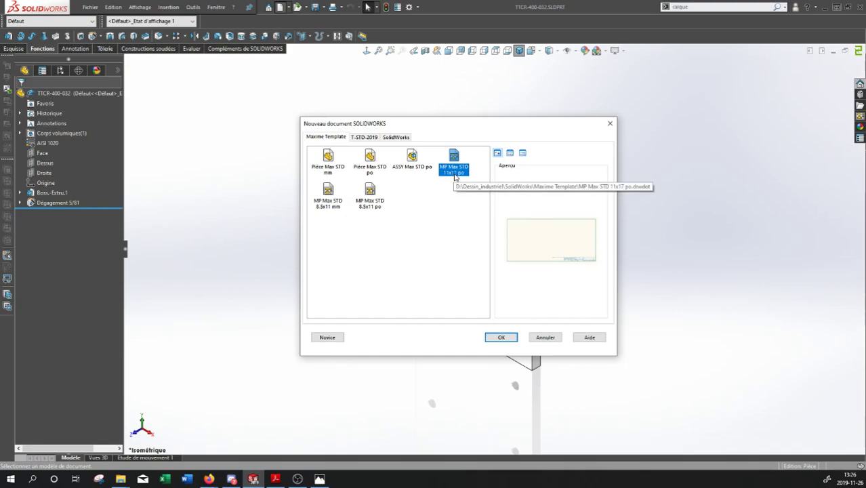
left_click(500, 336)
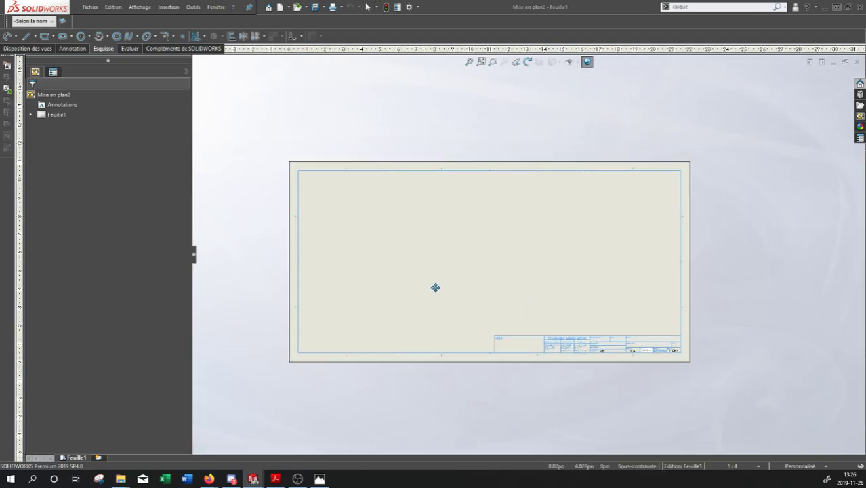
Place the (A) Face view of part TTCR-400-032 on the left half of the sheet, without adding projected views.
left_click(859, 117)
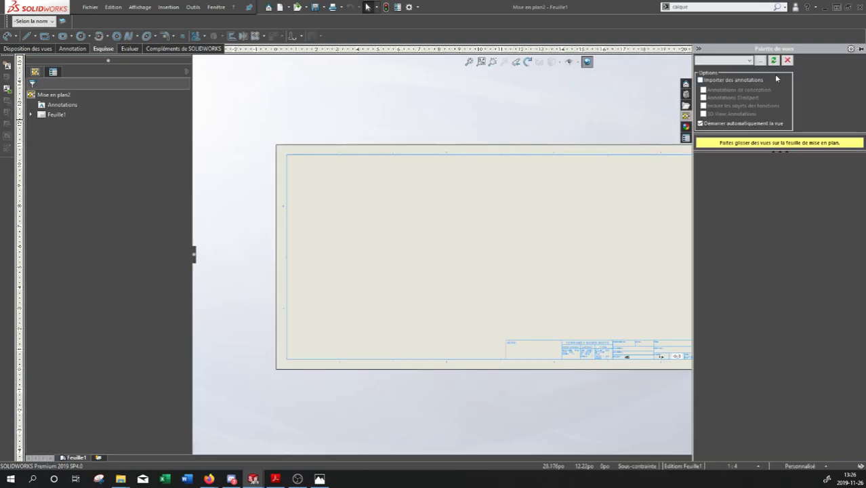
left_click(749, 61)
left_click(731, 70)
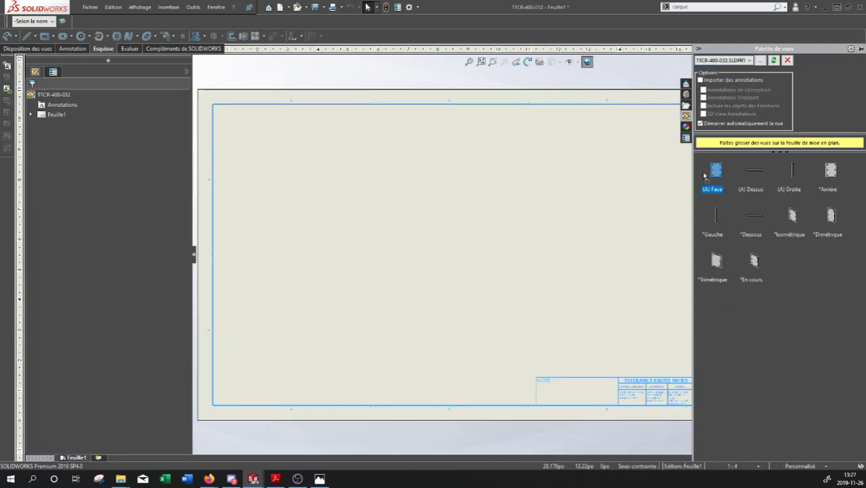
left_click_drag(713, 173, 373, 278)
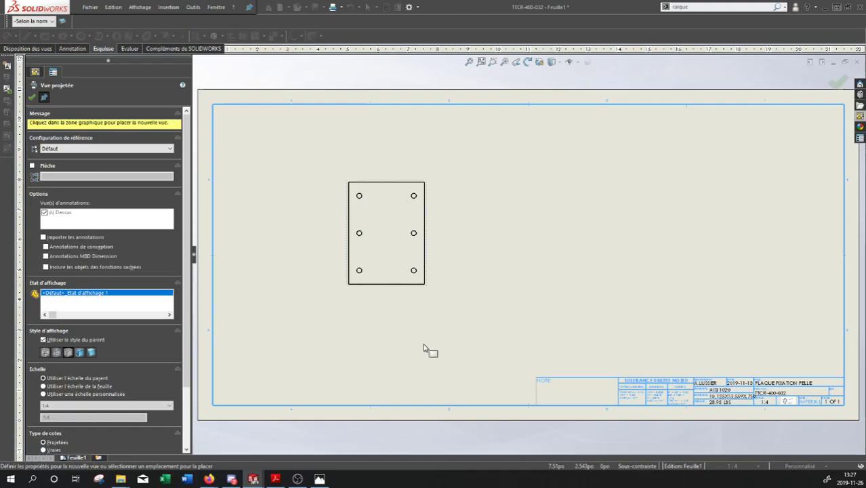
left_click(32, 98)
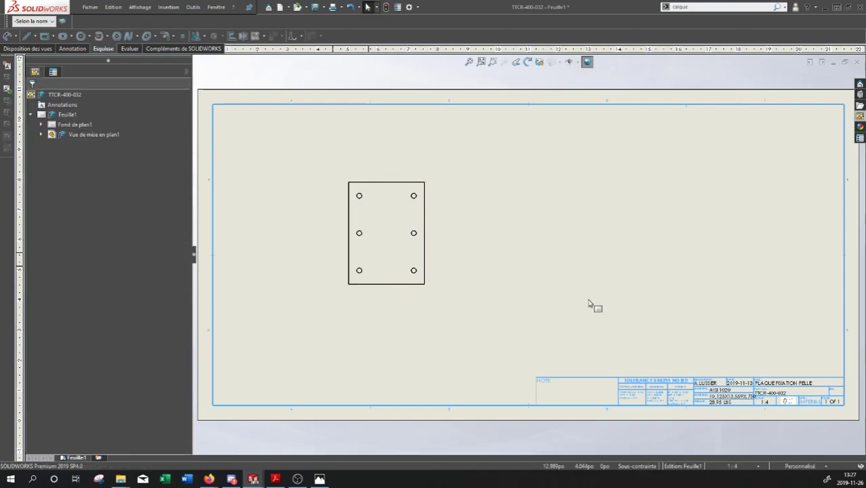